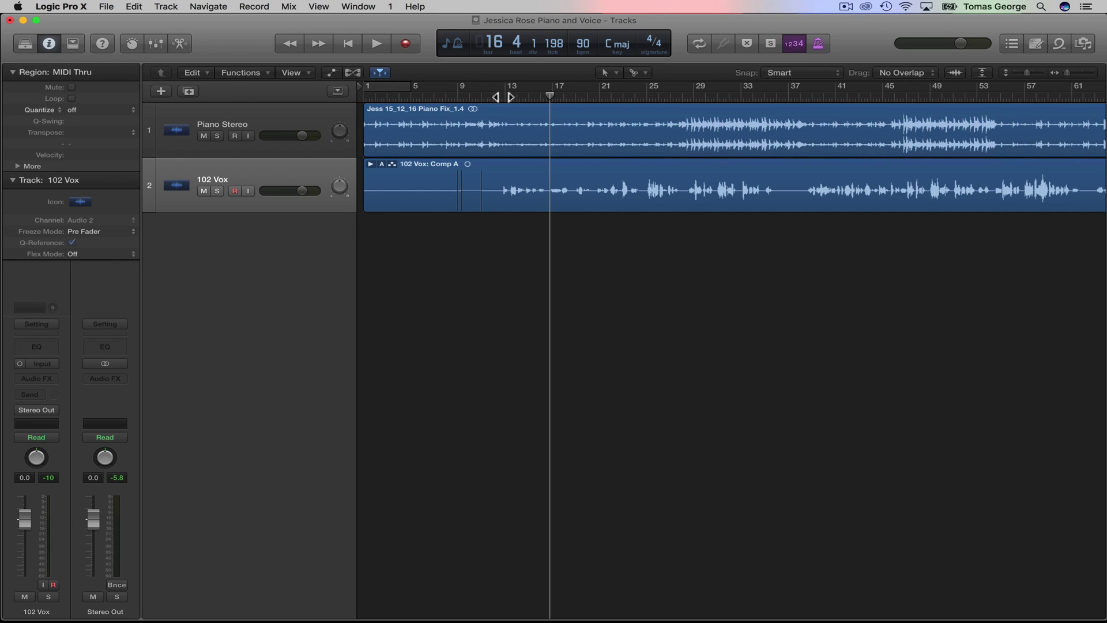
Step: Audition the song from bar 13, then from bar 44 through bar 48
{"action": "left_click", "coordinate": [504, 96]}
{"action": "key", "text": "space"}
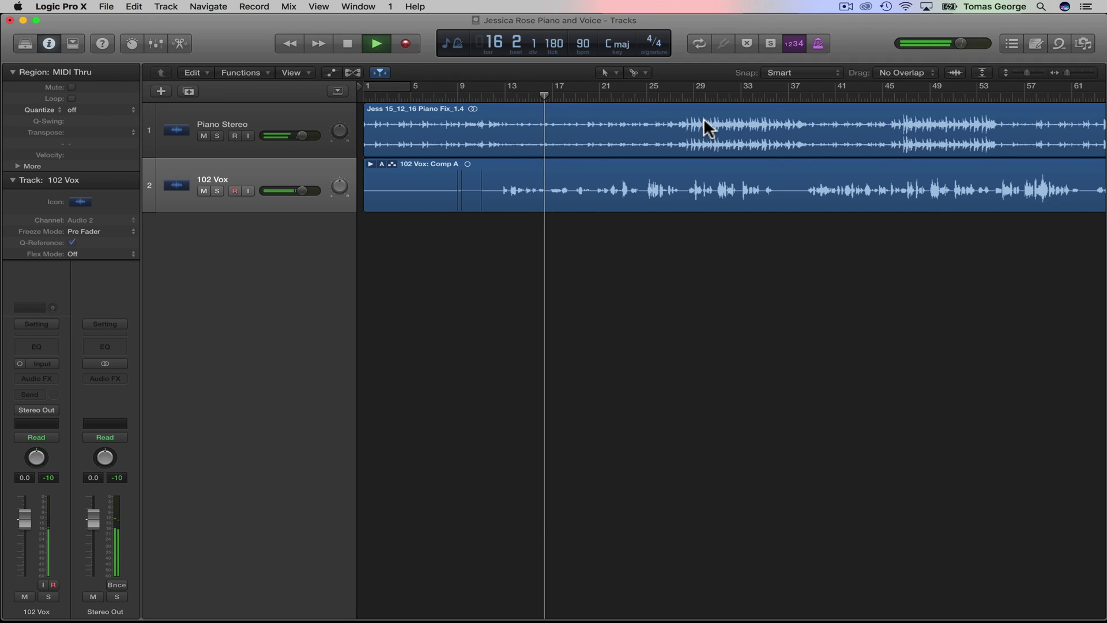
{"action": "scroll", "coordinate": [704, 118], "scroll_direction": "right", "scroll_amount": 2}
{"action": "key", "text": "space"}
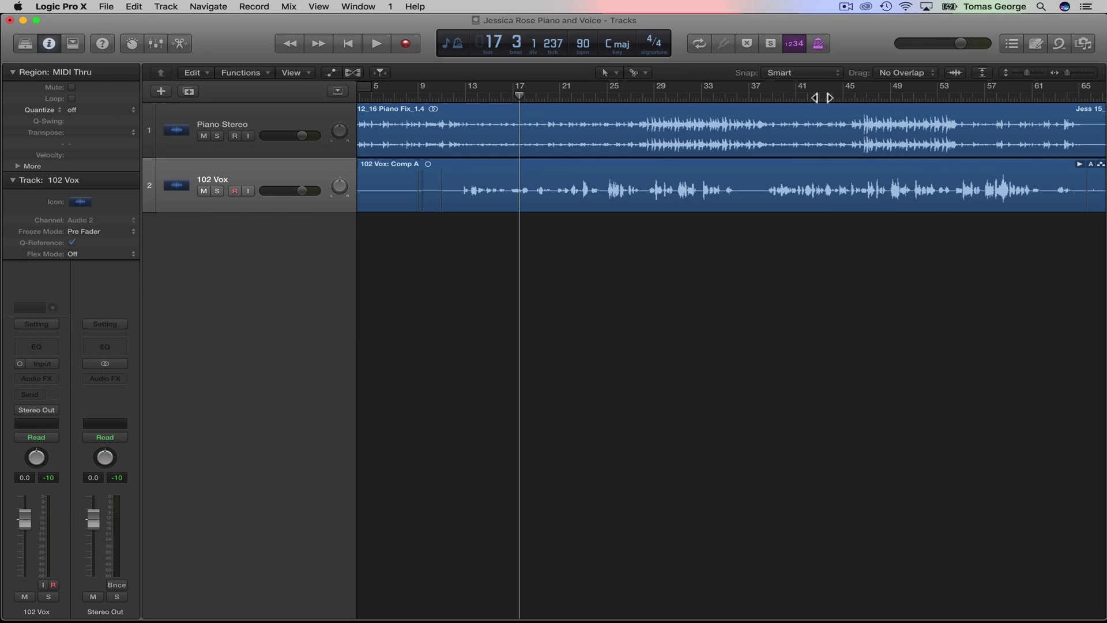
{"action": "scroll", "coordinate": [848, 212], "scroll_direction": "right", "scroll_amount": 5}
{"action": "scroll", "coordinate": [845, 204], "scroll_direction": "left", "scroll_amount": 3}
{"action": "left_click", "coordinate": [780, 99]}
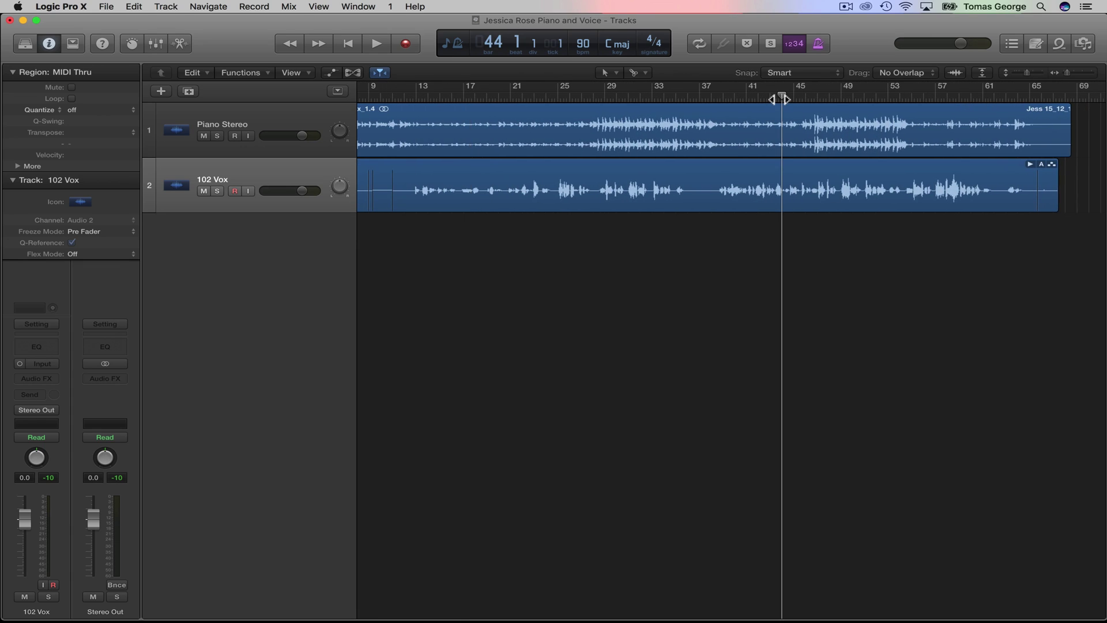
{"action": "key", "text": "space"}
{"action": "left_click", "coordinate": [832, 98]}
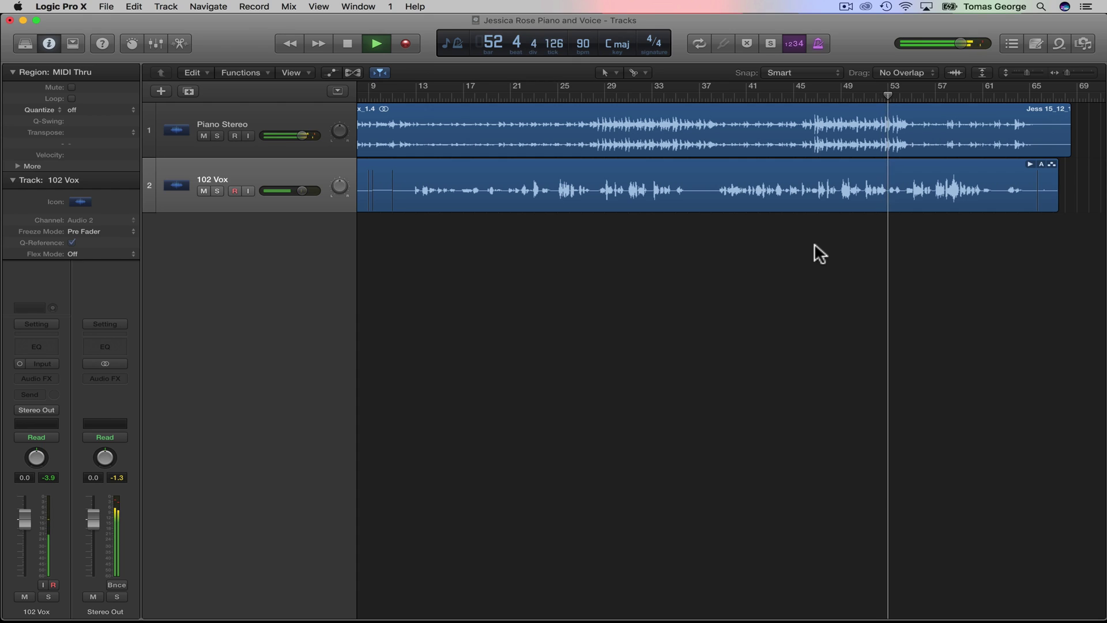
{"action": "key", "text": "space"}
Step: Zoom out to the whole song and expand the 102 Vox take folder
{"action": "scroll", "coordinate": [814, 244], "scroll_direction": "left", "scroll_amount": 5}
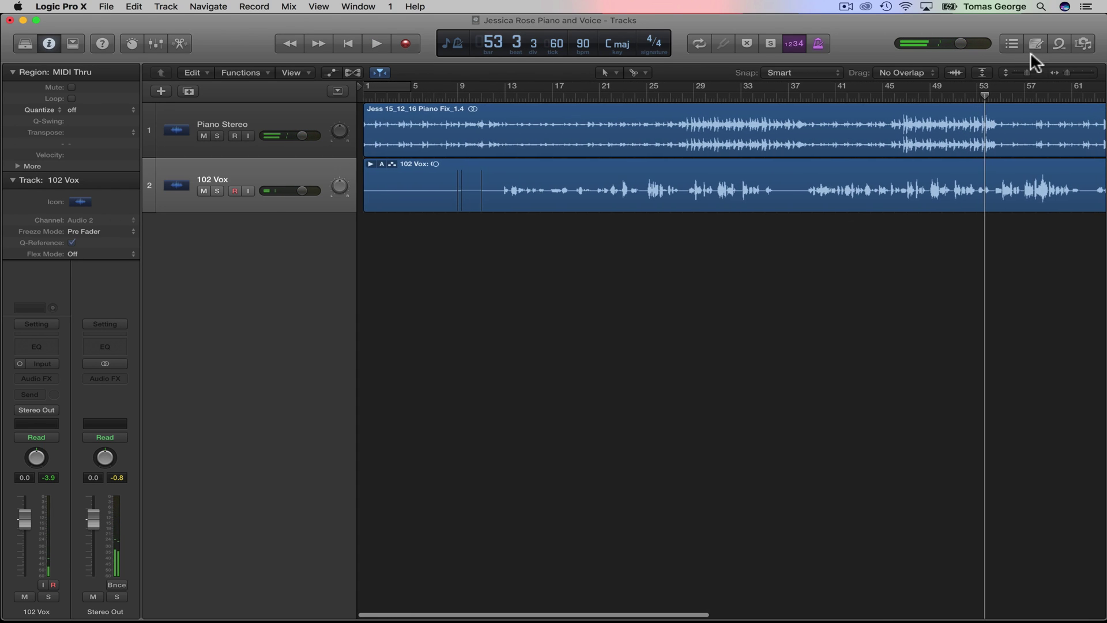
{"action": "left_click_drag", "start_coordinate": [1067, 66], "coordinate": [1064, 67]}
{"action": "key", "text": "super+Right"}
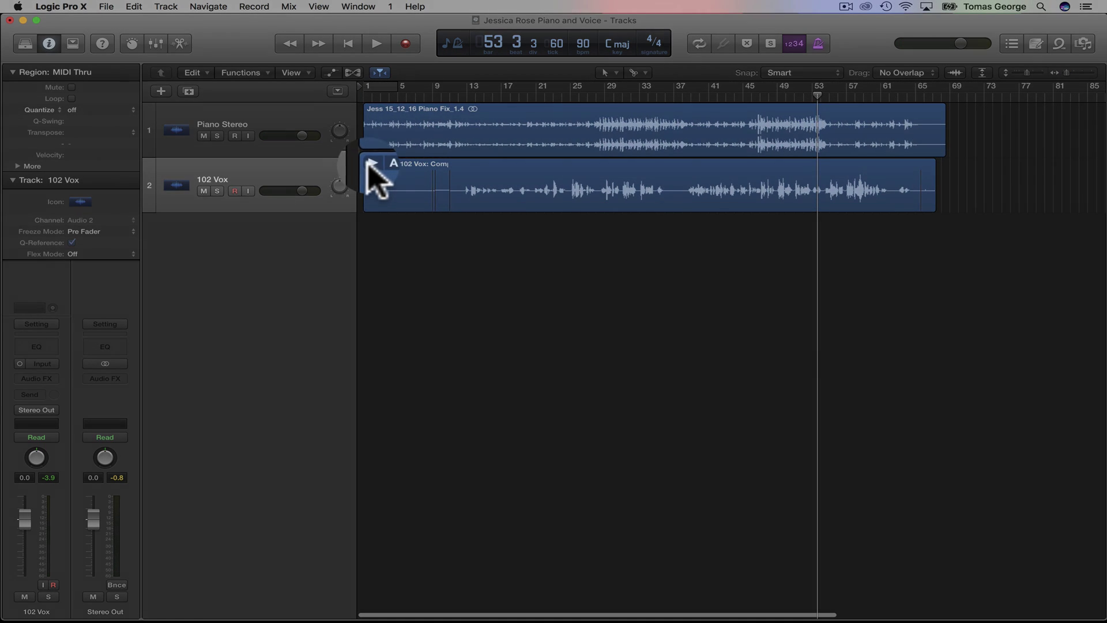
{"action": "left_click", "coordinate": [371, 164]}
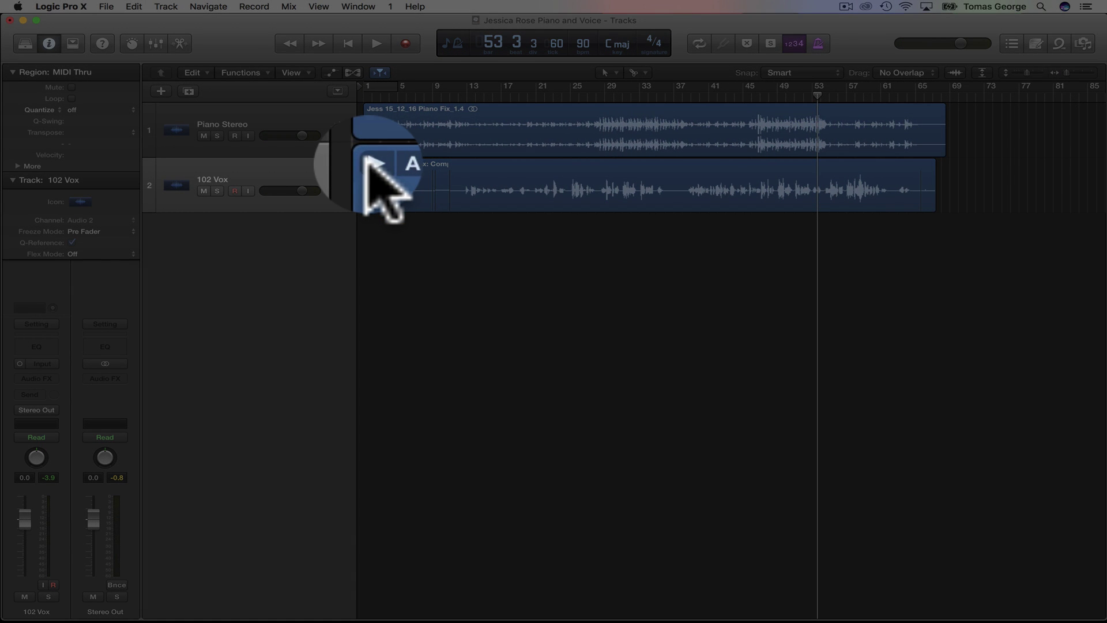
{"action": "scroll", "coordinate": [488, 348], "scroll_direction": "down", "scroll_amount": 5}
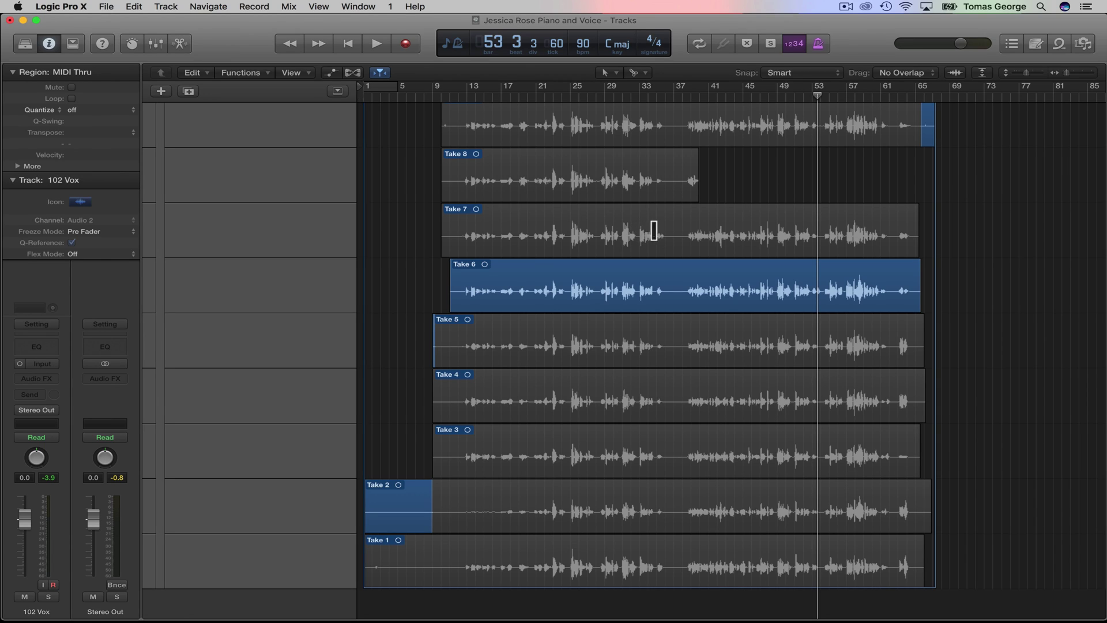
Step: Comp two short phrases from Take 7 in place of Take 6
{"action": "mouse_move", "coordinate": [638, 231]}
{"action": "left_mouse_down"}
{"action": "mouse_move", "coordinate": [711, 235]}
{"action": "mouse_move", "coordinate": [616, 235]}
{"action": "mouse_move", "coordinate": [623, 241]}
{"action": "left_mouse_up"}
{"action": "scroll", "coordinate": [608, 248], "scroll_direction": "up", "scroll_amount": 1}
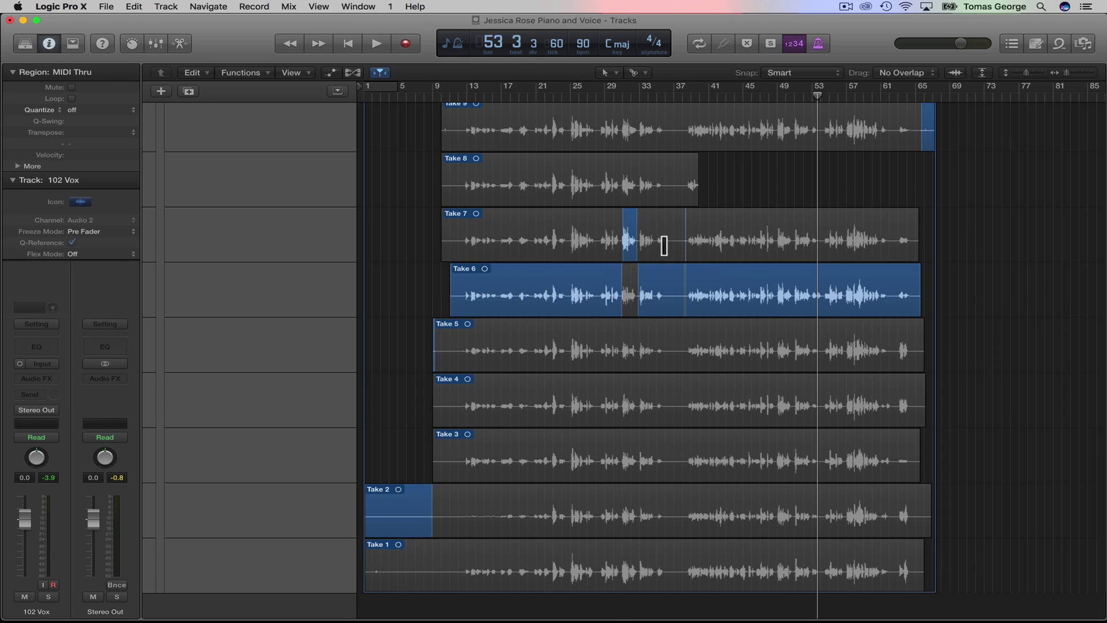
{"action": "left_click_drag", "start_coordinate": [696, 243], "coordinate": [673, 242]}
{"action": "scroll", "coordinate": [696, 242], "scroll_direction": "up", "scroll_amount": 4}
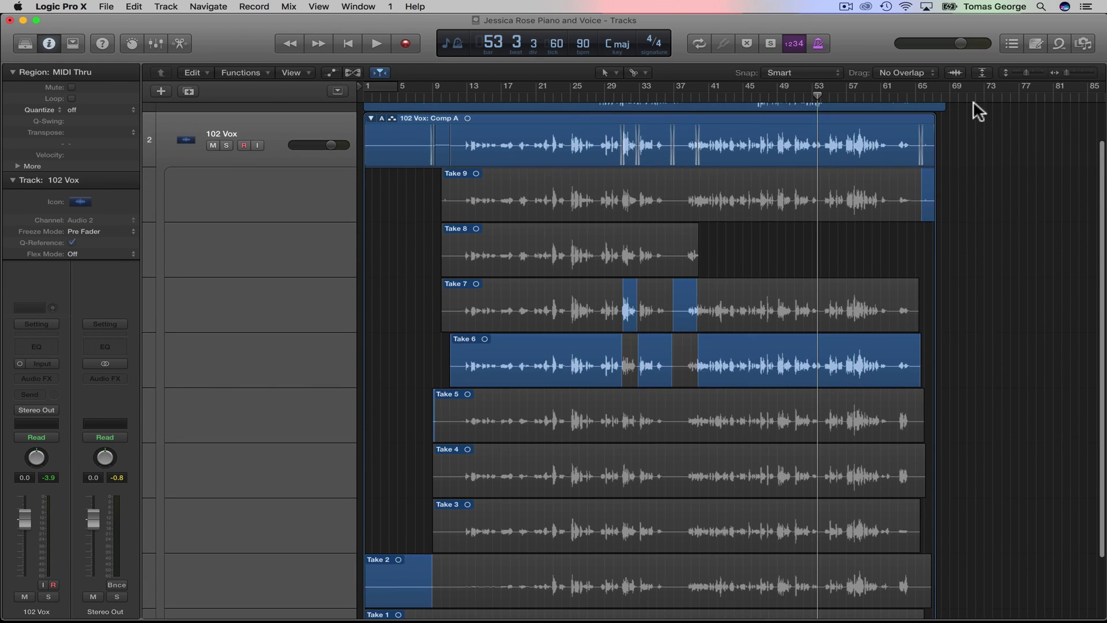
Step: Review the comp across bars 18–85, then collapse the take folder to Comp A
{"action": "left_click_drag", "start_coordinate": [1028, 73], "coordinate": [1080, 82]}
{"action": "scroll", "coordinate": [807, 231], "scroll_direction": "left", "scroll_amount": 5}
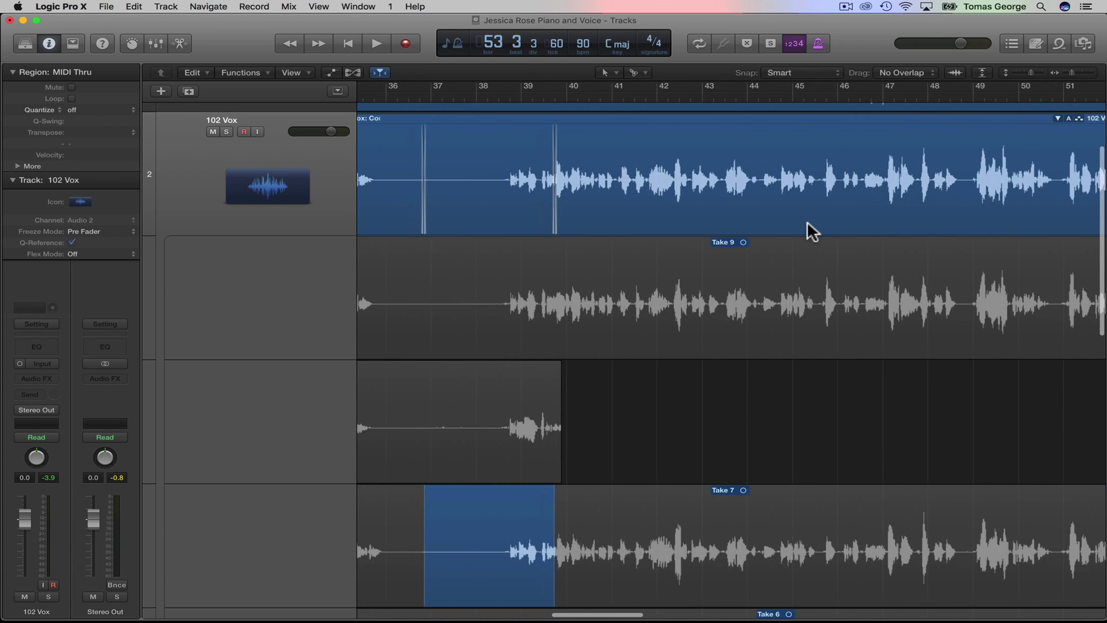
{"action": "scroll", "coordinate": [808, 220], "scroll_direction": "left", "scroll_amount": 3}
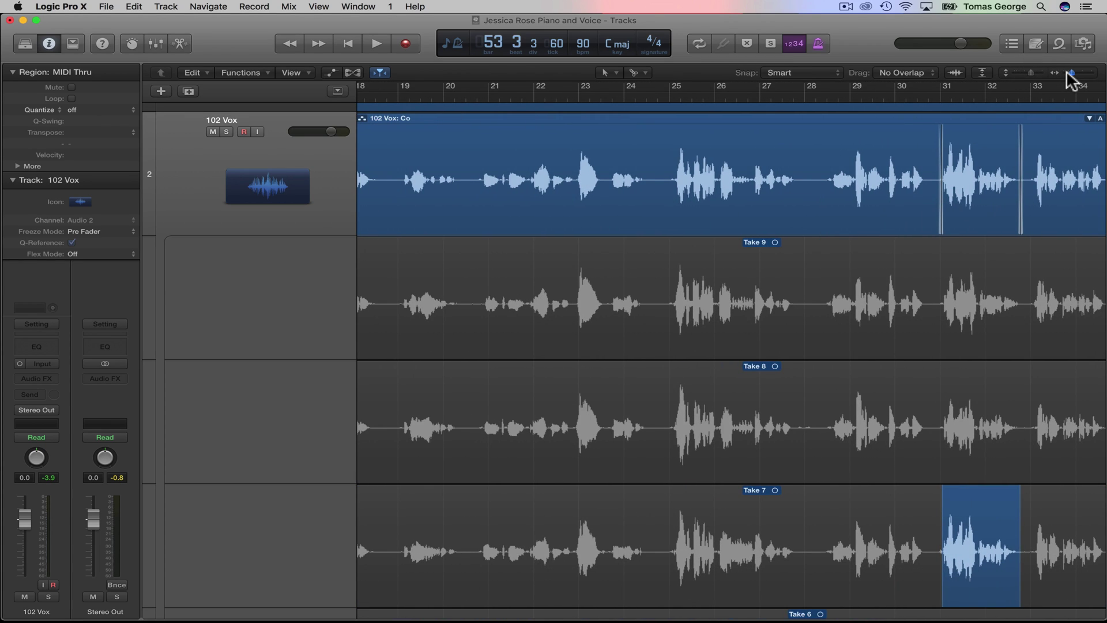
{"action": "mouse_move", "coordinate": [1072, 74]}
{"action": "left_mouse_down"}
{"action": "mouse_move", "coordinate": [1026, 72]}
{"action": "mouse_move", "coordinate": [1068, 73]}
{"action": "left_mouse_up"}
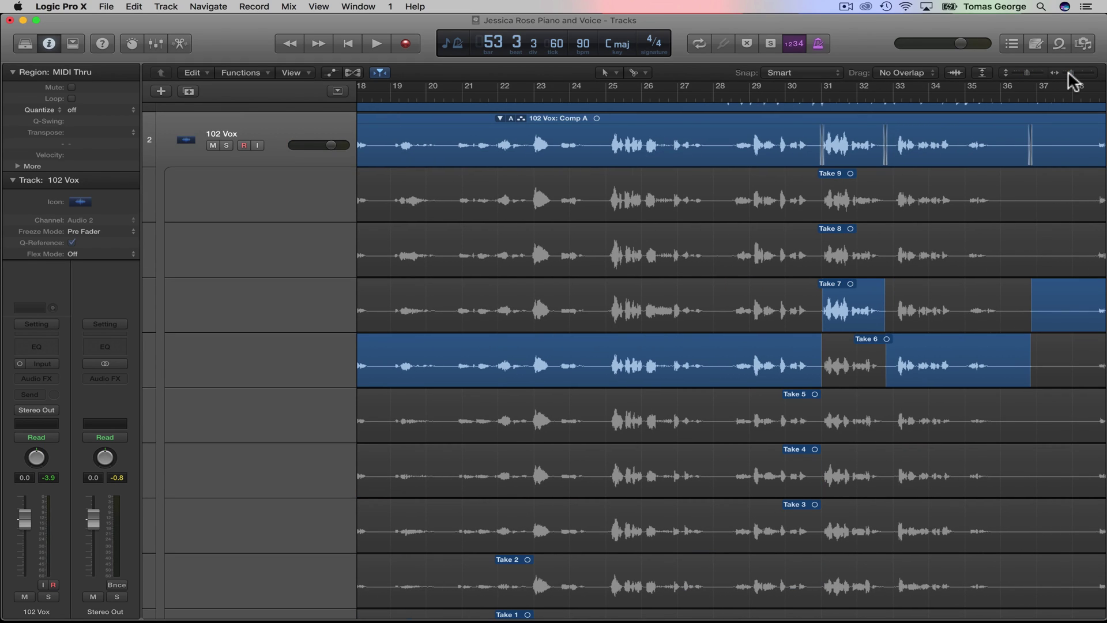
{"action": "left_click_drag", "start_coordinate": [1067, 73], "coordinate": [1022, 70]}
{"action": "scroll", "coordinate": [738, 187], "scroll_direction": "left", "scroll_amount": 10}
{"action": "scroll", "coordinate": [738, 186], "scroll_direction": "left", "scroll_amount": 5}
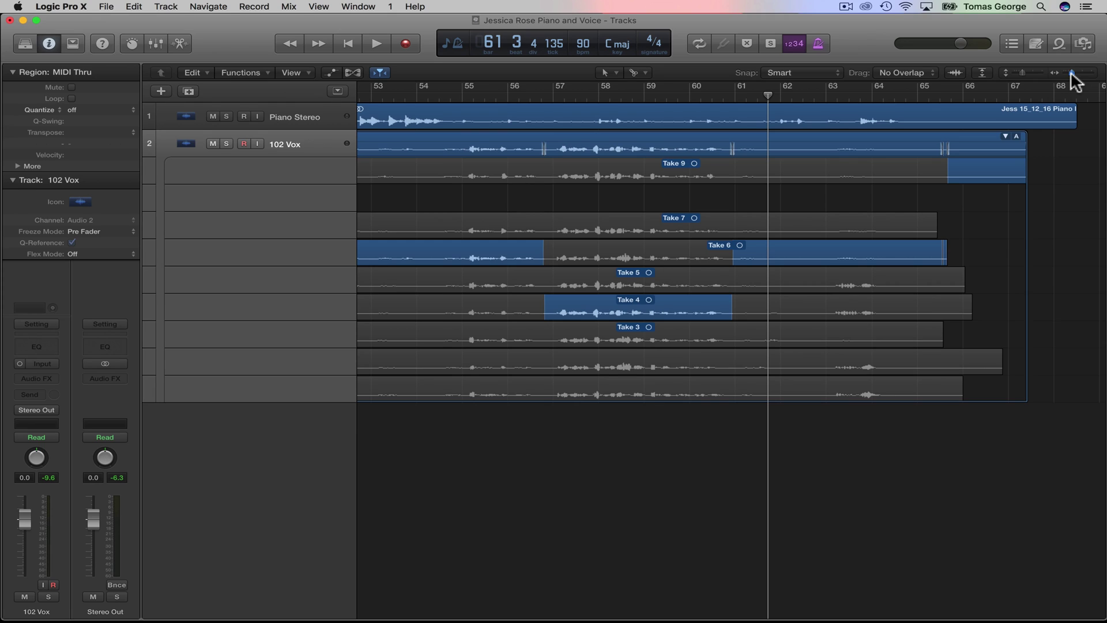
{"action": "left_click_drag", "start_coordinate": [1072, 73], "coordinate": [1064, 73]}
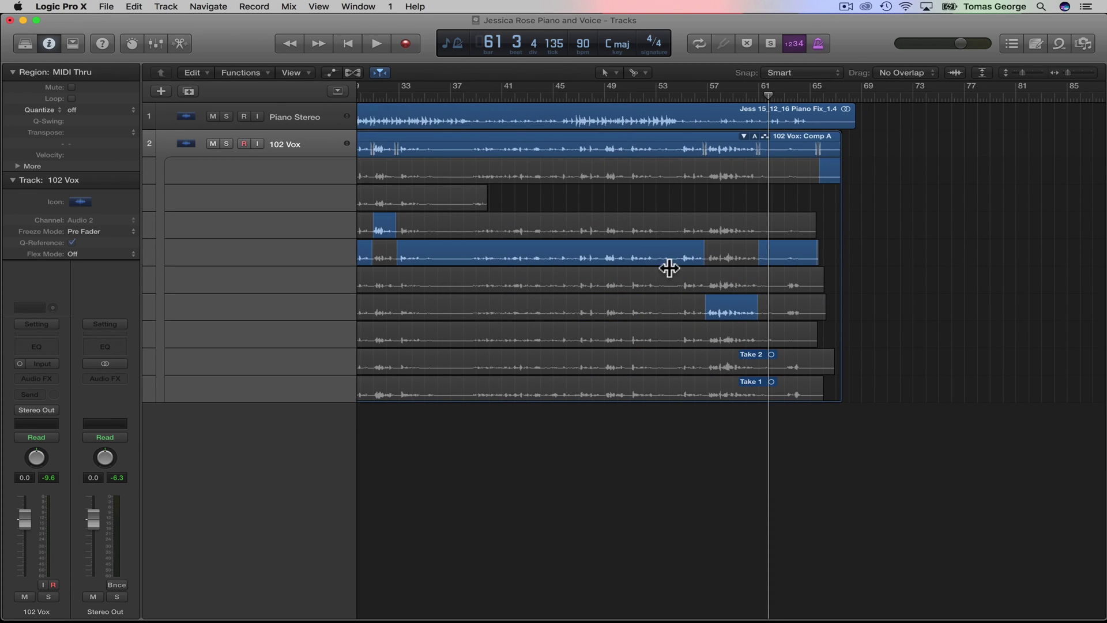
{"action": "scroll", "coordinate": [637, 296], "scroll_direction": "left", "scroll_amount": 5}
{"action": "scroll", "coordinate": [808, 301], "scroll_direction": "left", "scroll_amount": 3}
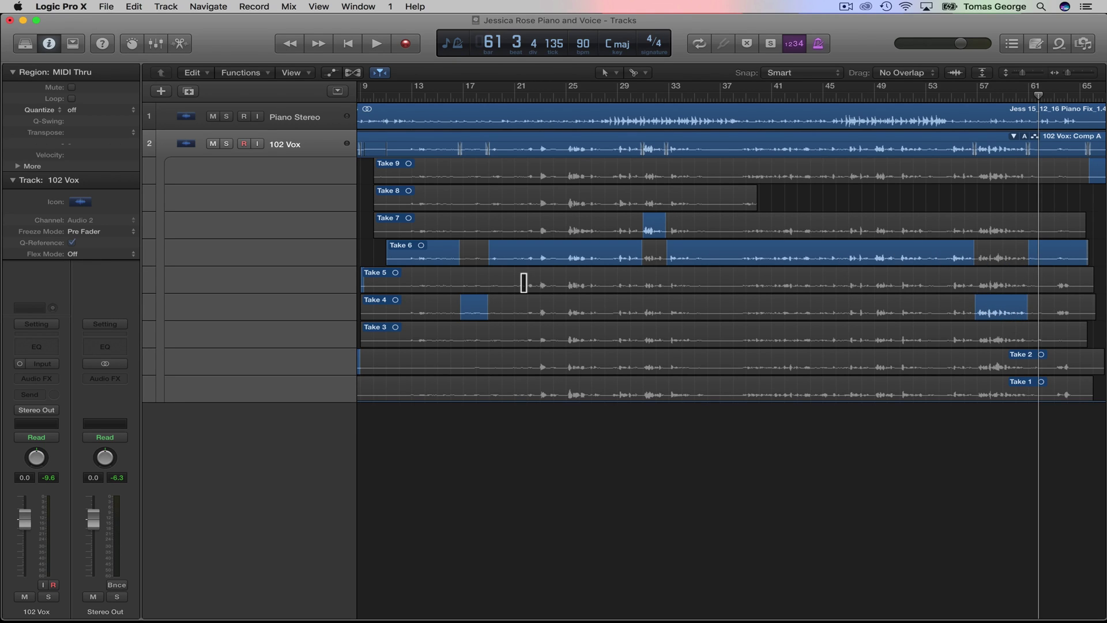
{"action": "scroll", "coordinate": [536, 275], "scroll_direction": "left", "scroll_amount": 5}
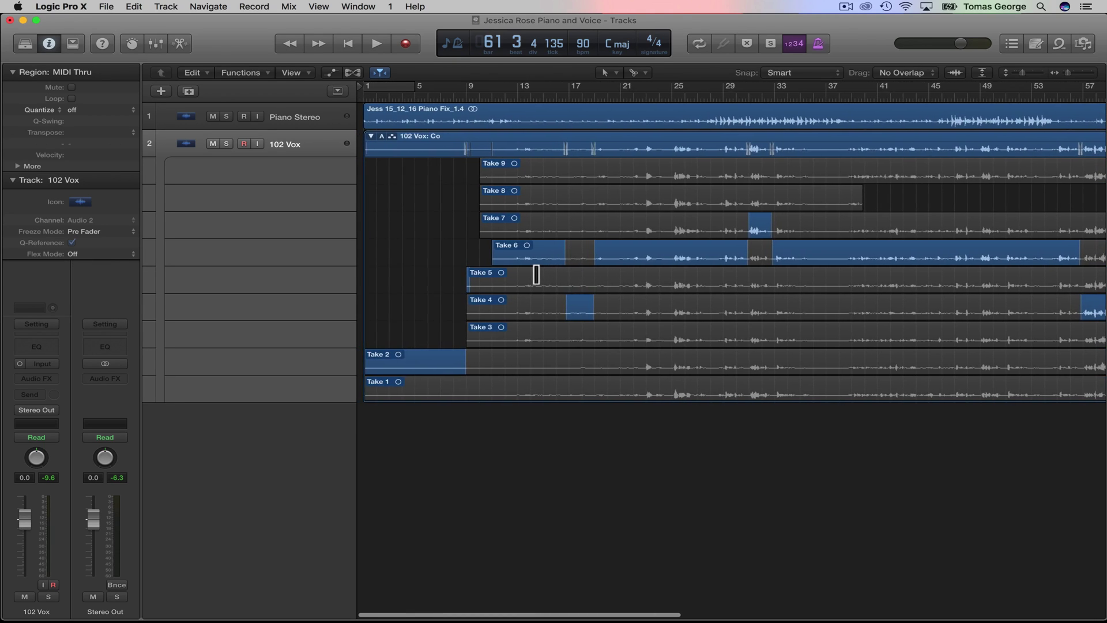
{"action": "left_click", "coordinate": [372, 135]}
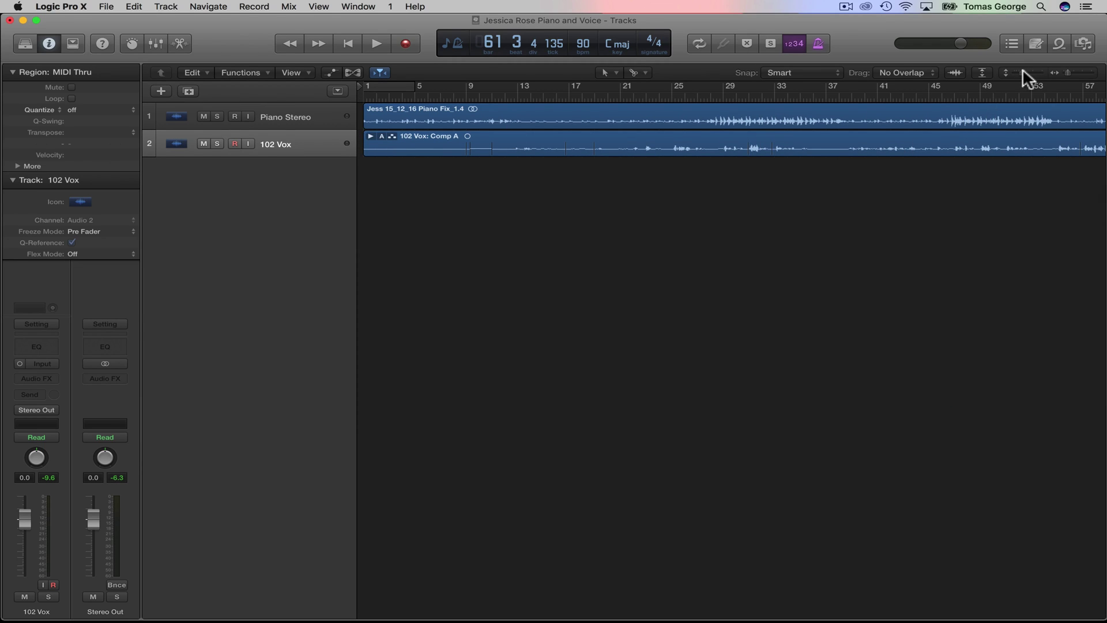
Step: Enlarge the Piano Stereo and 102 Vox track heights with the vertical zoom slider
{"action": "left_click_drag", "start_coordinate": [1025, 69], "coordinate": [1073, 76]}
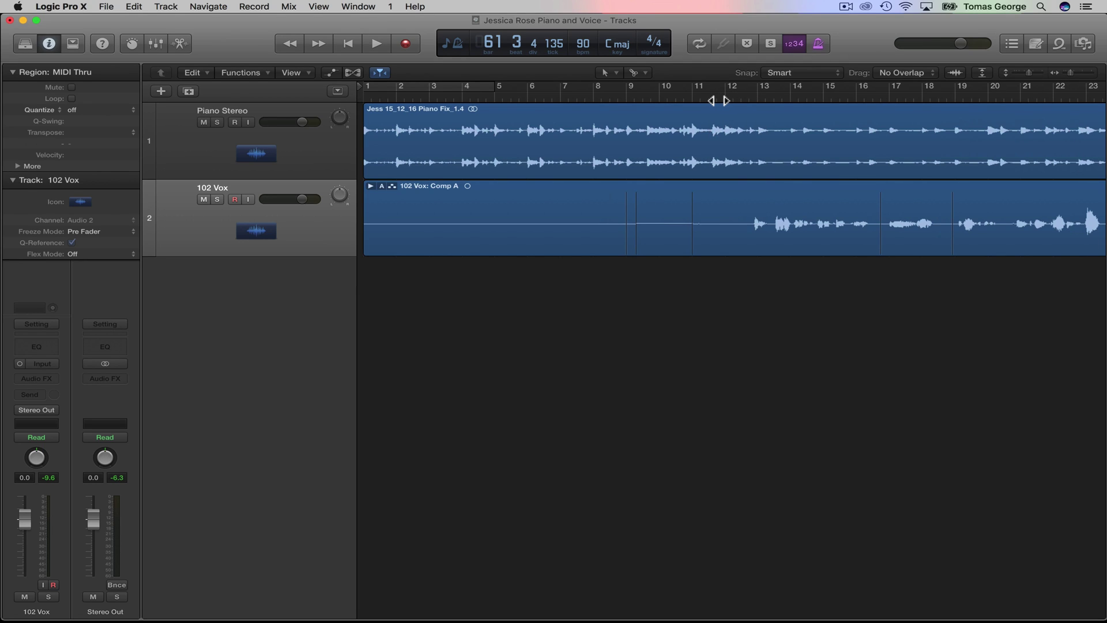
Step: Show the volume automation lanes and play the vocal from around bar 12.4
{"action": "left_click", "coordinate": [330, 73]}
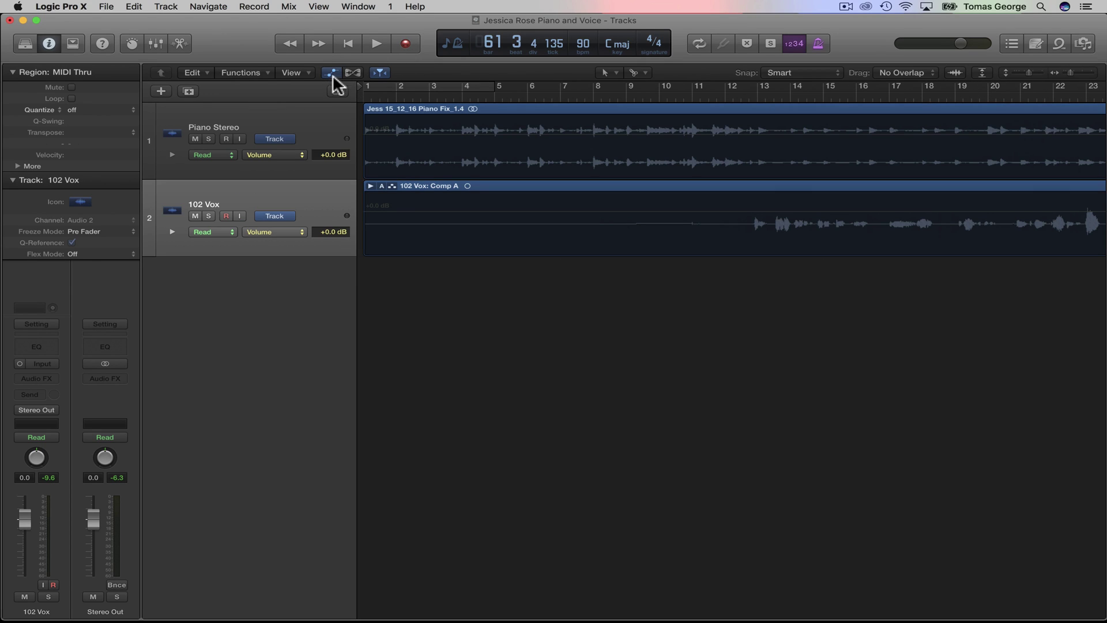
{"action": "left_click", "coordinate": [1072, 78]}
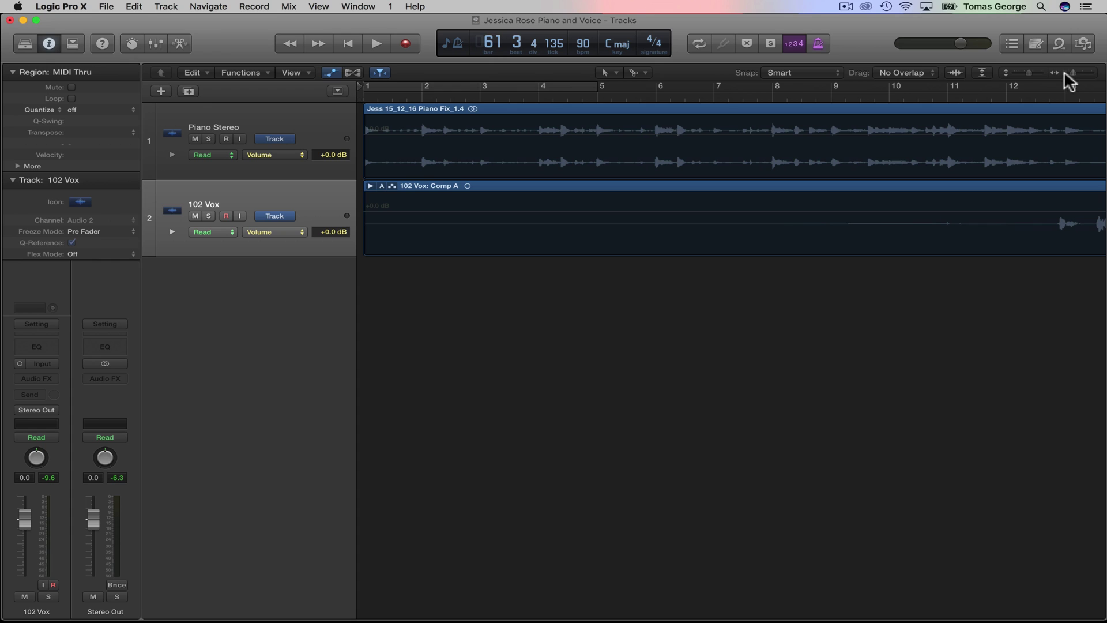
{"action": "left_click", "coordinate": [1031, 72]}
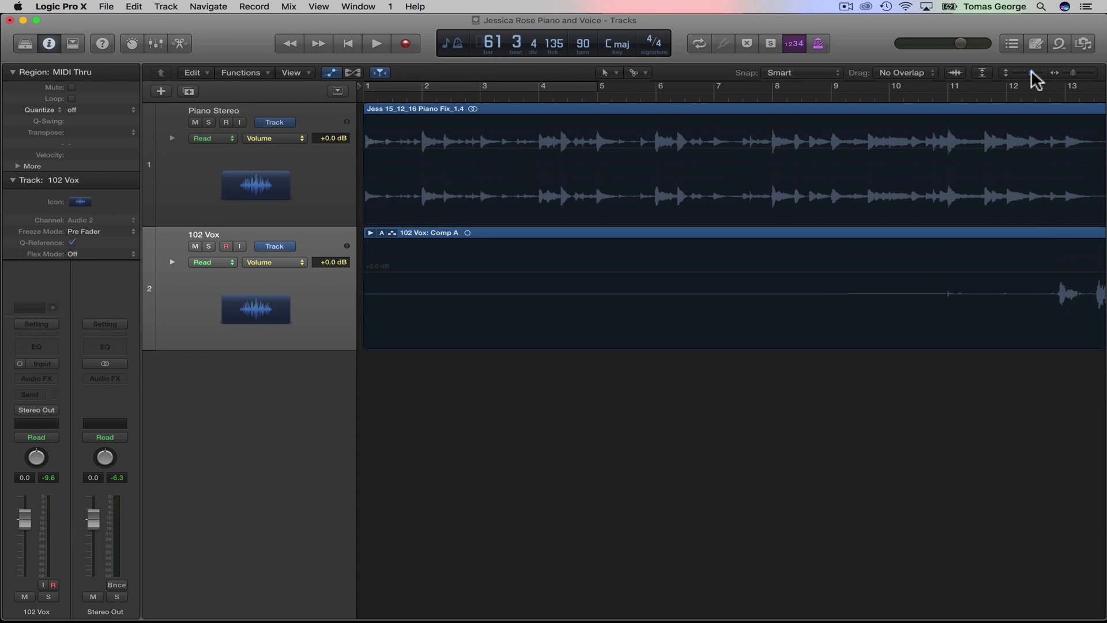
{"action": "scroll", "coordinate": [943, 103], "scroll_direction": "right", "scroll_amount": 5}
{"action": "scroll", "coordinate": [943, 103], "scroll_direction": "right", "scroll_amount": 3}
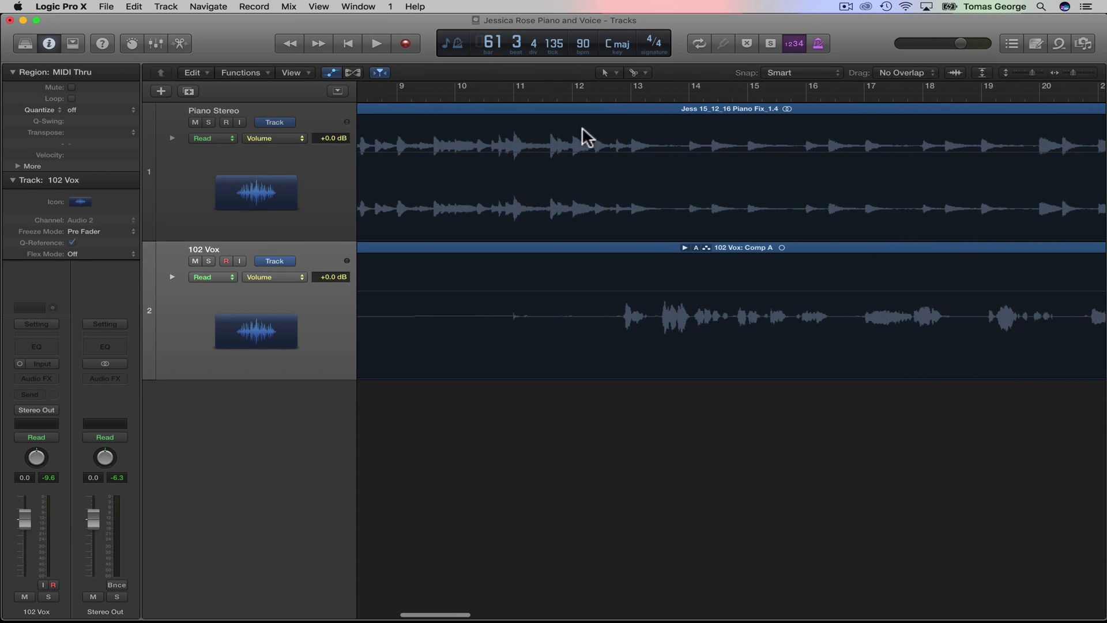
{"action": "left_click", "coordinate": [619, 95]}
{"action": "key", "text": "space"}
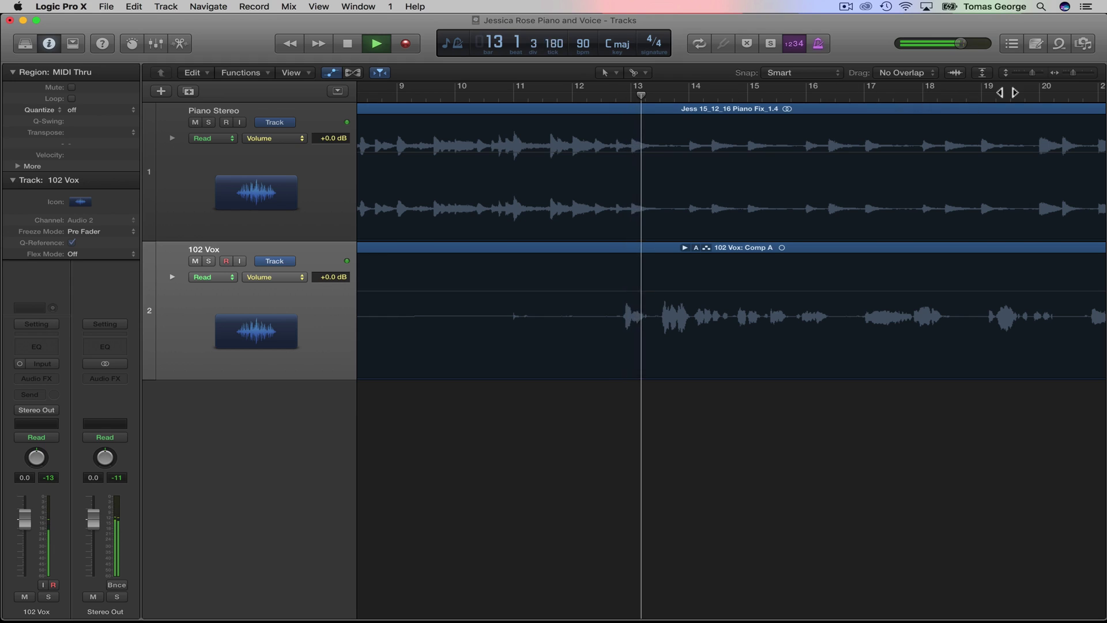
{"action": "left_click_drag", "start_coordinate": [1076, 73], "coordinate": [1080, 77]}
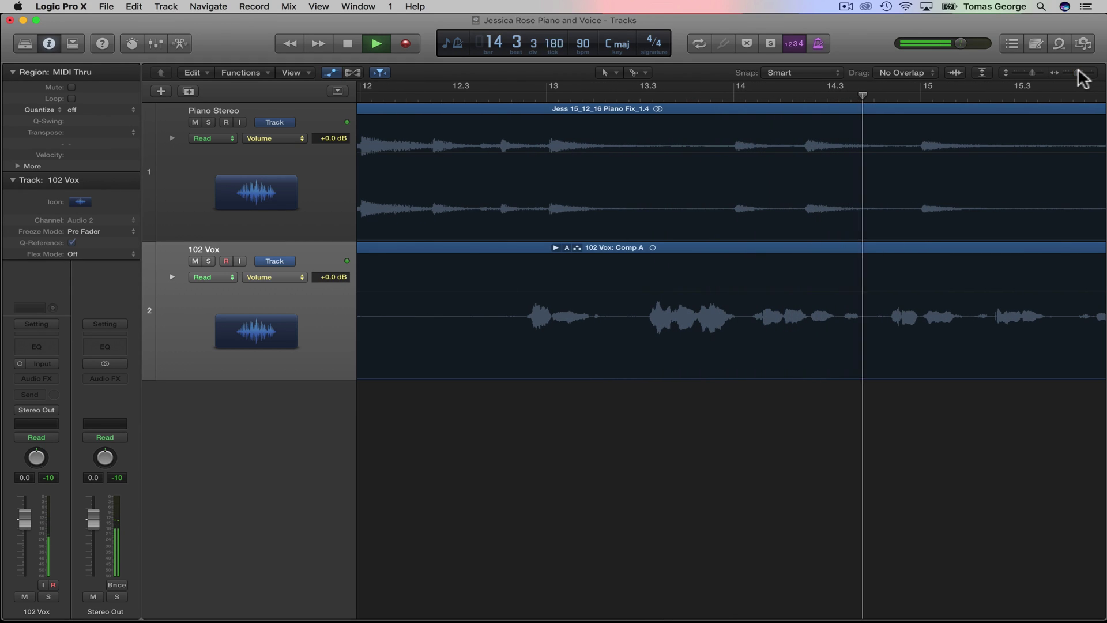
{"action": "key", "text": "space"}
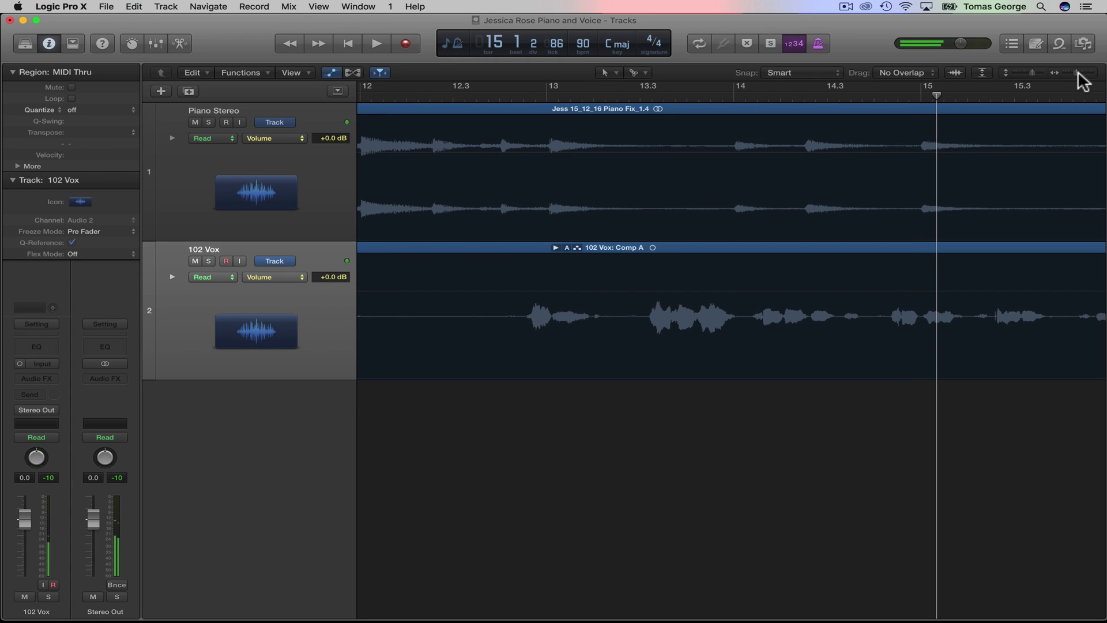
Step: Add volume automation points around bar 14 on 102 Vox and dip the volume between them
{"action": "left_click_drag", "start_coordinate": [1081, 78], "coordinate": [1039, 74]}
{"action": "scroll", "coordinate": [894, 484], "scroll_direction": "down", "scroll_amount": 2}
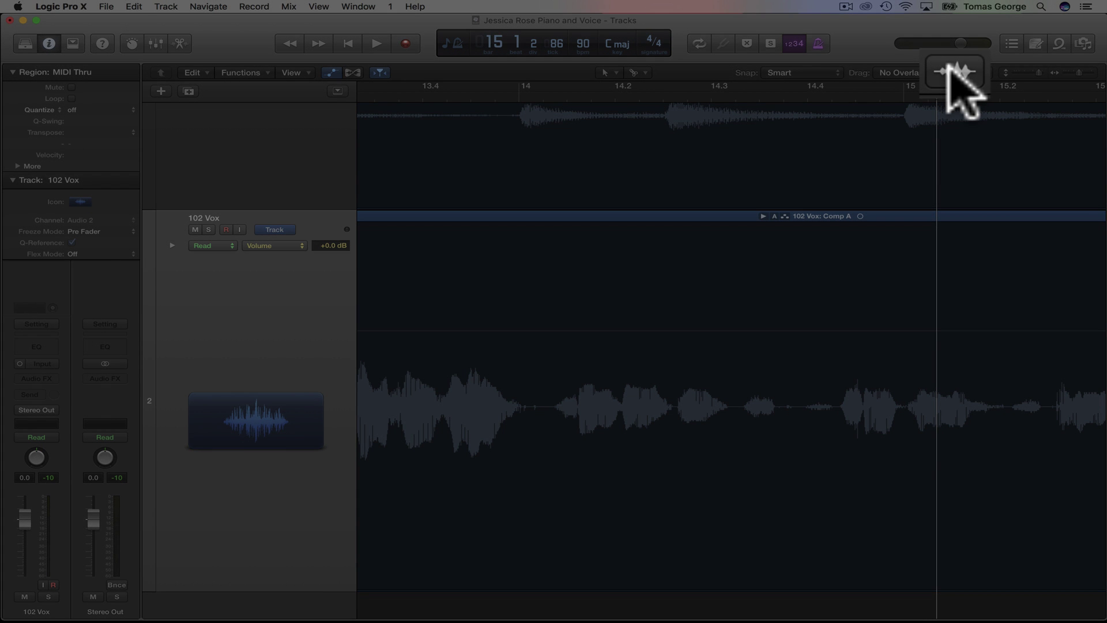
{"action": "left_click", "coordinate": [955, 74]}
{"action": "left_click", "coordinate": [1087, 73]}
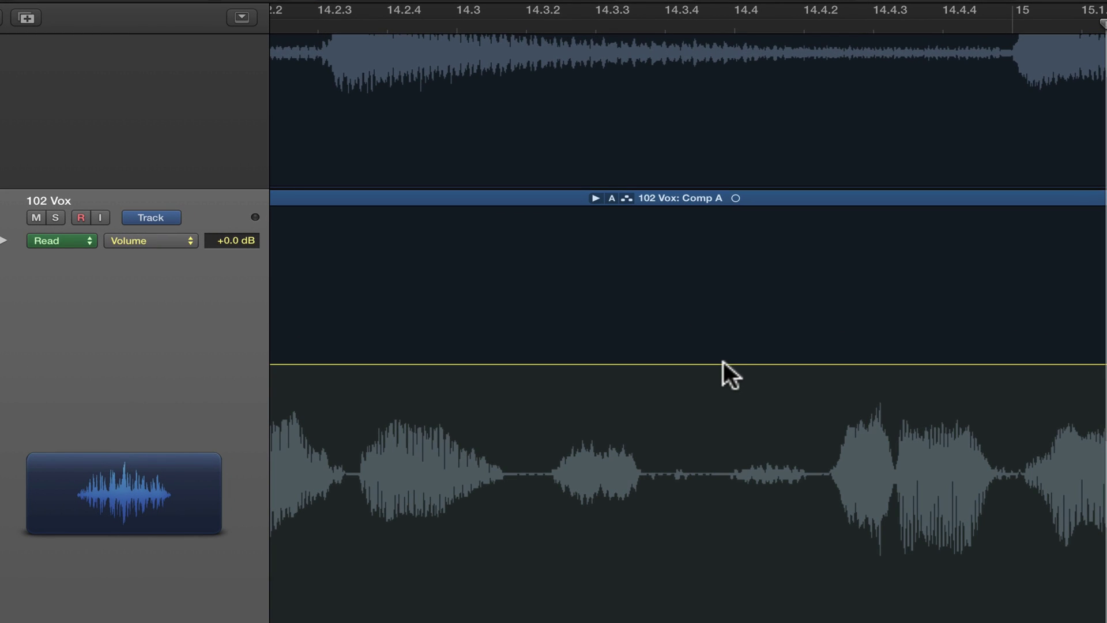
{"action": "left_click", "coordinate": [724, 363]}
{"action": "left_click", "coordinate": [829, 363]}
{"action": "left_click_drag", "start_coordinate": [769, 364], "coordinate": [766, 507]}
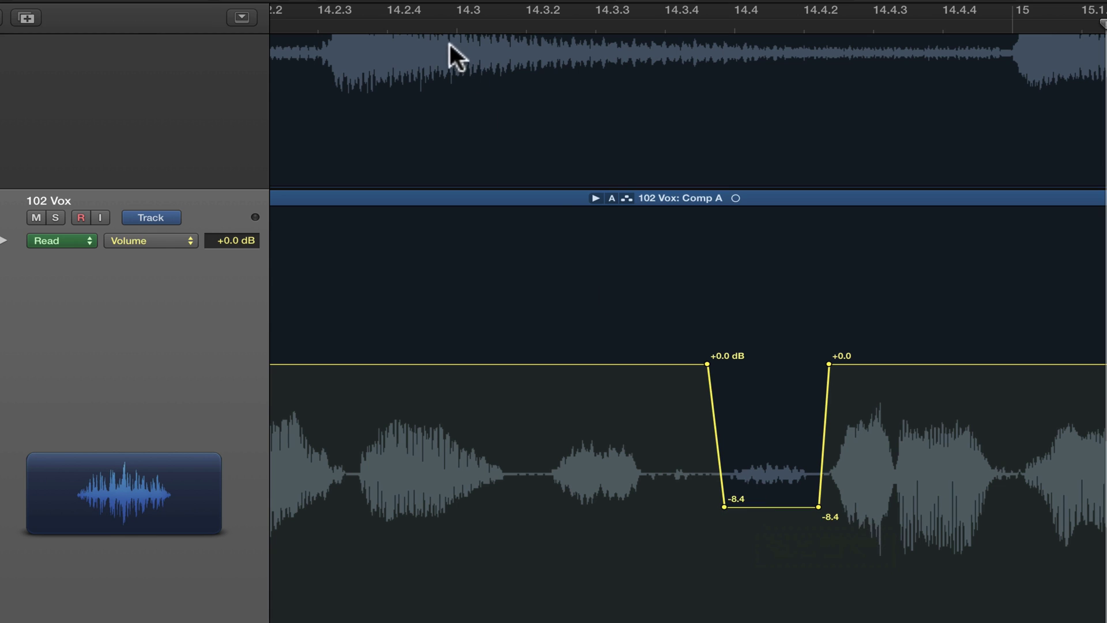
Step: Audition the dip, deepen it from -8.4 to -12.7 dB, and replay the passage
{"action": "double_click", "coordinate": [332, 28]}
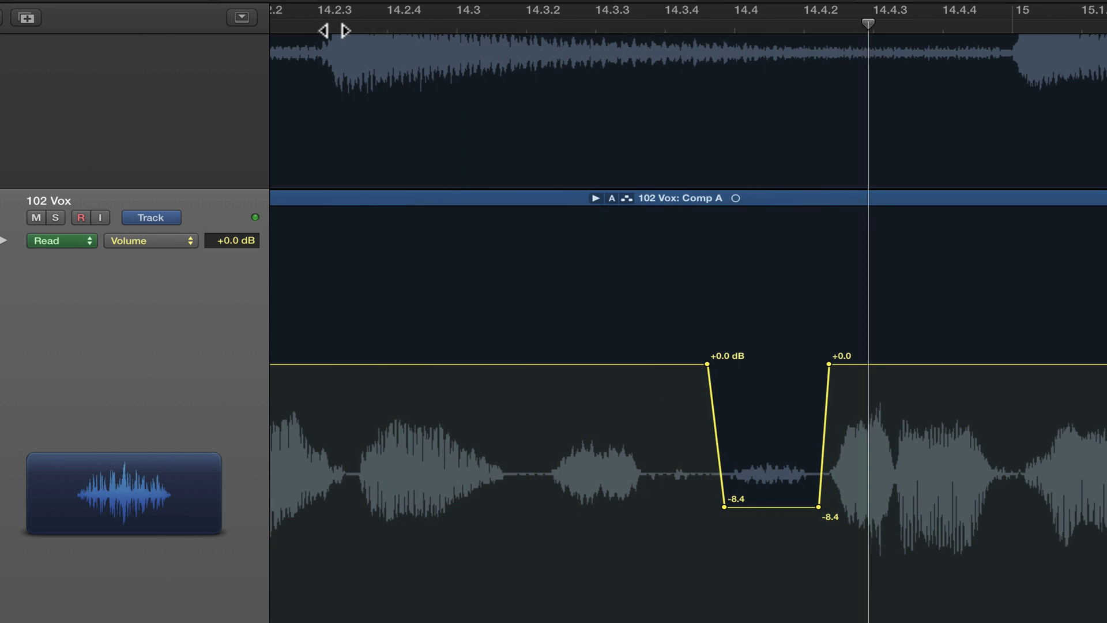
{"action": "left_click_drag", "start_coordinate": [772, 505], "coordinate": [771, 553]}
{"action": "double_click", "coordinate": [402, 28]}
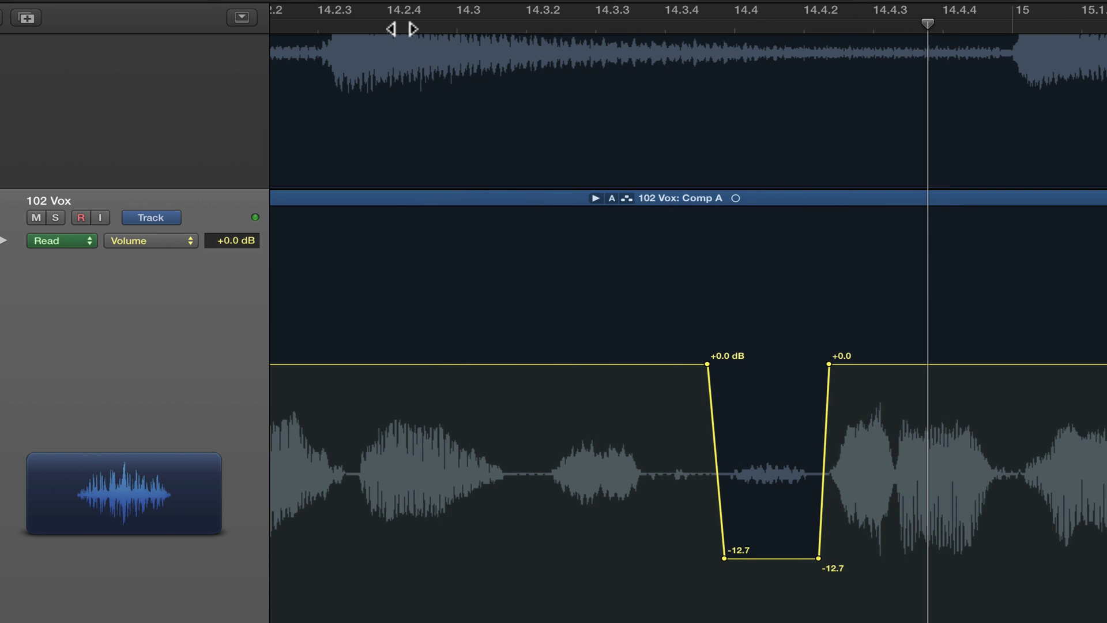
{"action": "double_click", "coordinate": [663, 29]}
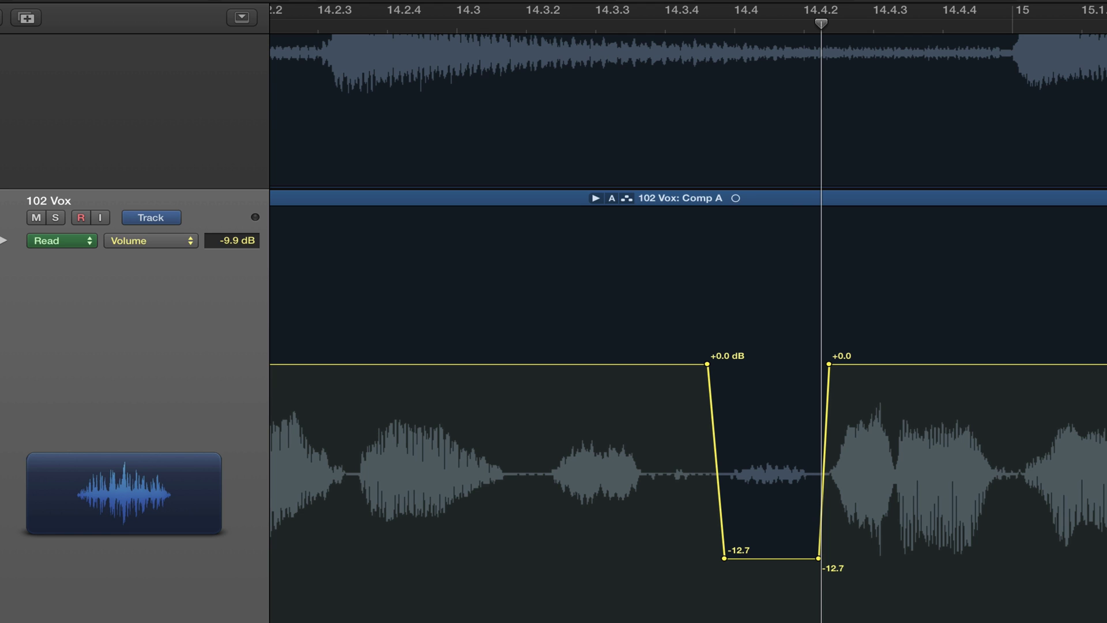
{"action": "key", "text": "super+Left"}
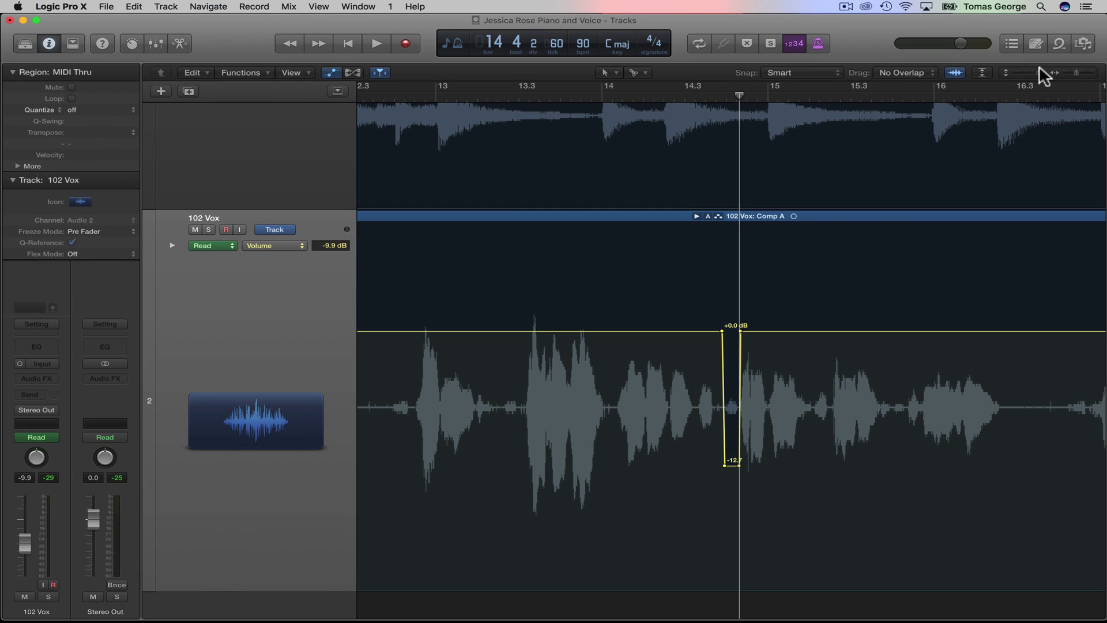
Step: Play the vocal from 61.3.3 and add a volume automation point there
{"action": "left_click_drag", "start_coordinate": [1039, 71], "coordinate": [1037, 71]}
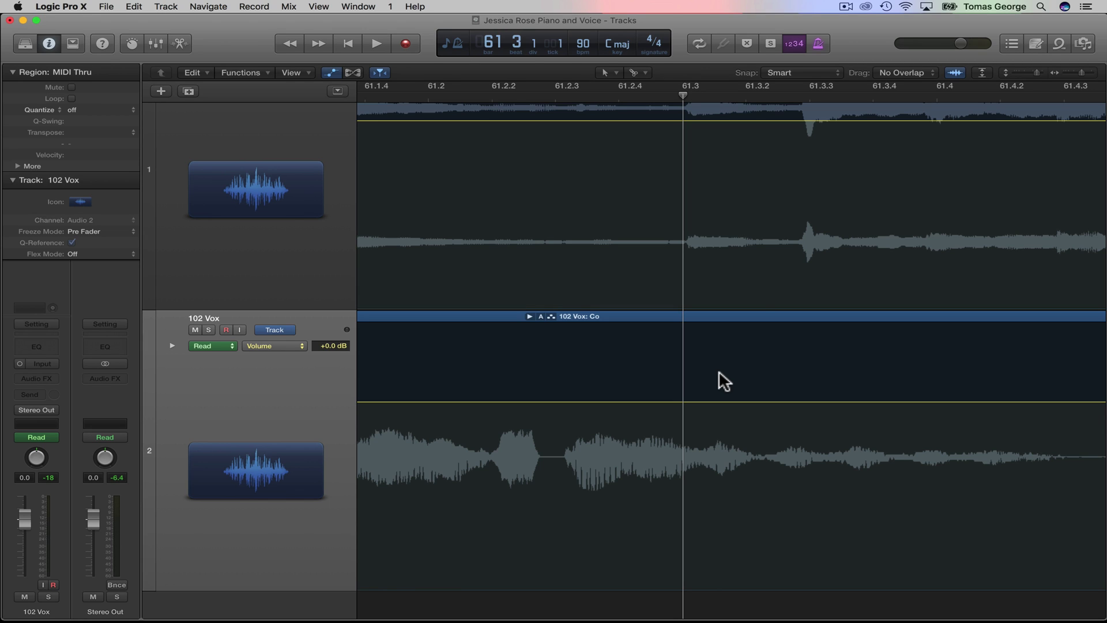
{"action": "scroll", "coordinate": [718, 372], "scroll_direction": "right", "scroll_amount": 3}
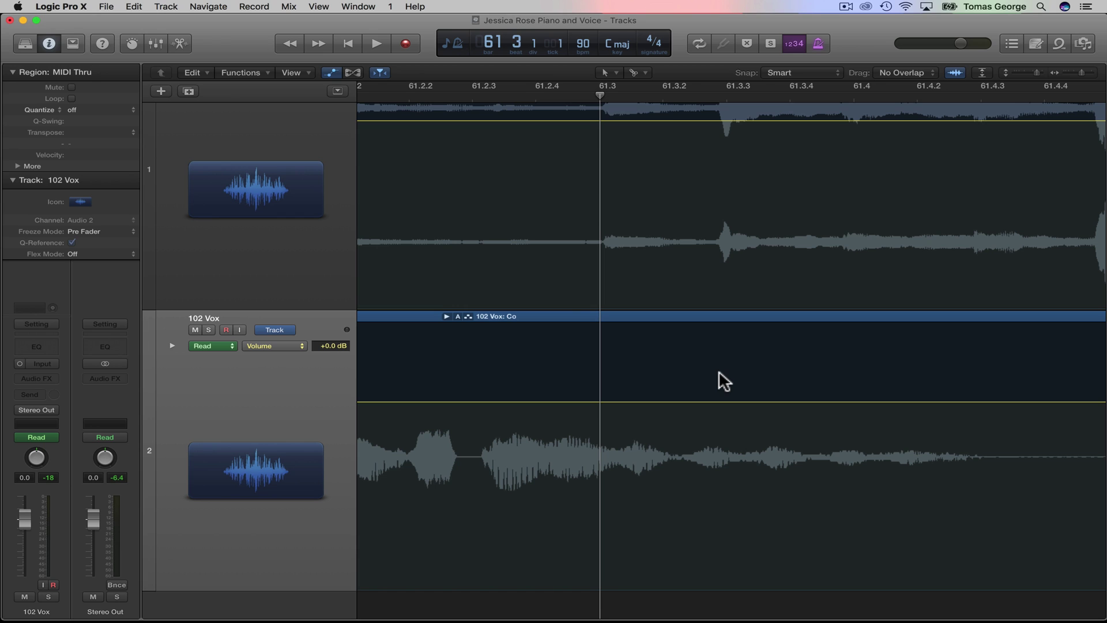
{"action": "scroll", "coordinate": [719, 380], "scroll_direction": "right", "scroll_amount": 8}
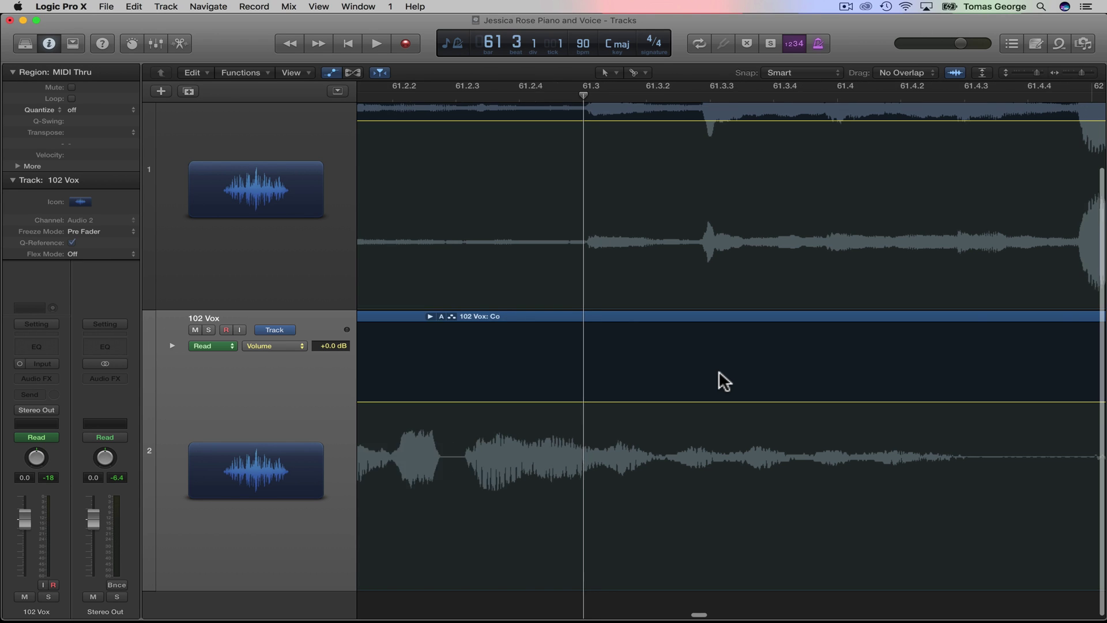
{"action": "scroll", "coordinate": [719, 374], "scroll_direction": "left", "scroll_amount": 1}
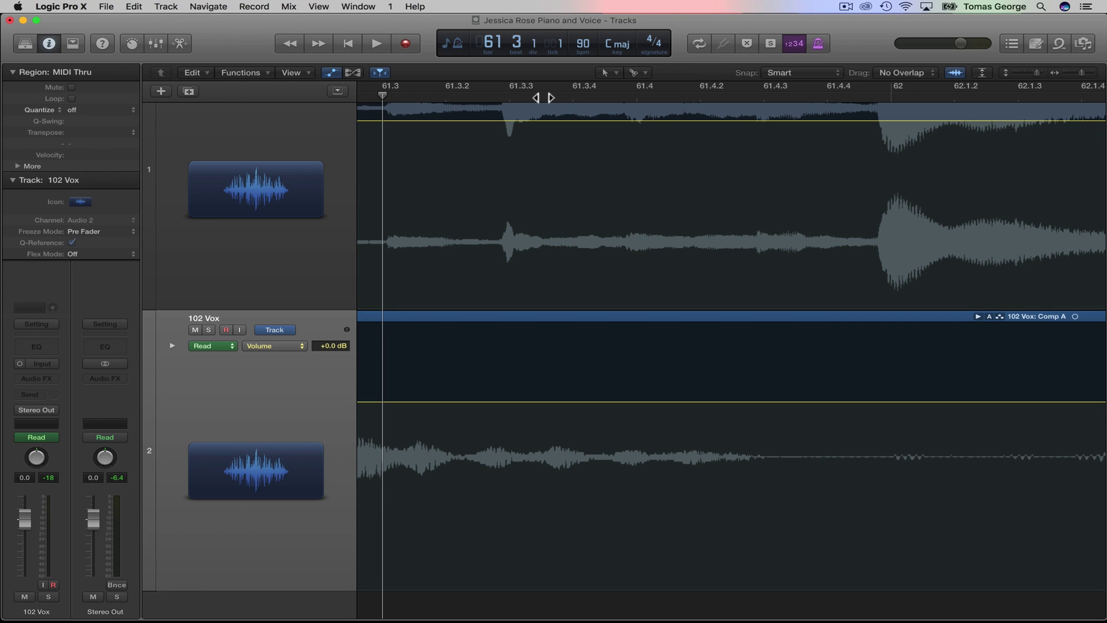
{"action": "left_click", "coordinate": [542, 98]}
{"action": "key", "text": "space"}
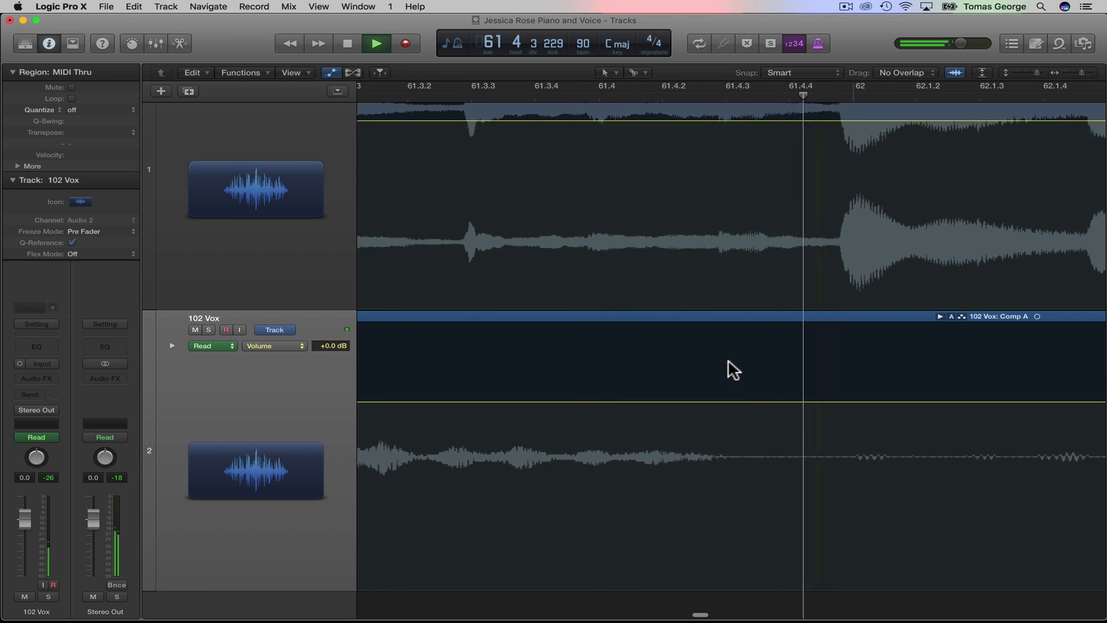
{"action": "left_click", "coordinate": [483, 401]}
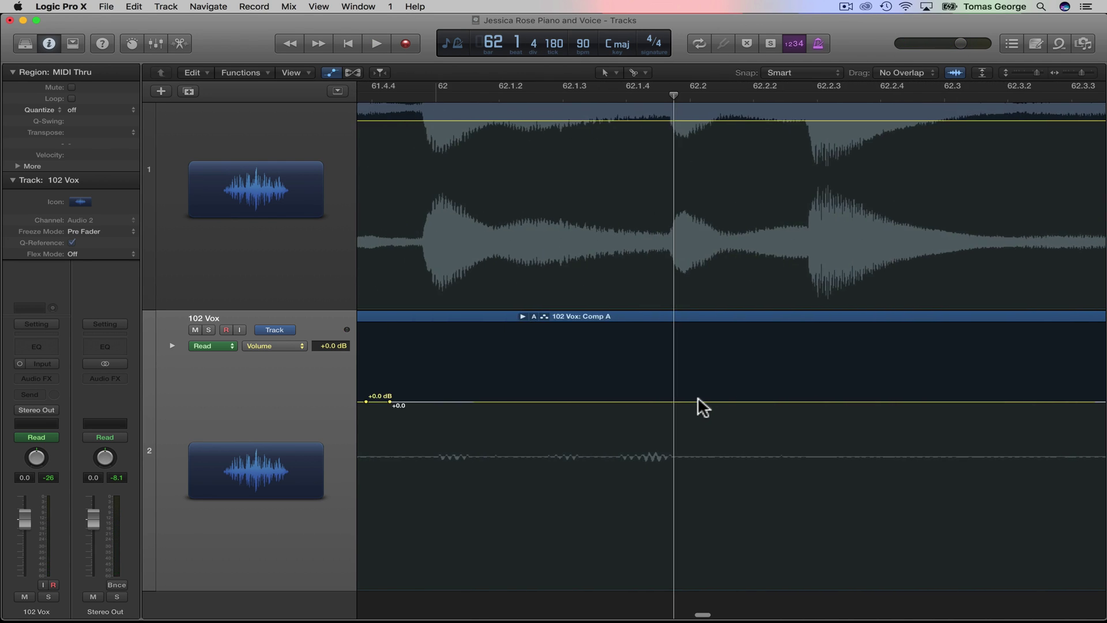
Step: Find where the vocal ends and pull the volume after bar 65.2 down to -inf dB
{"action": "key", "text": "space"}
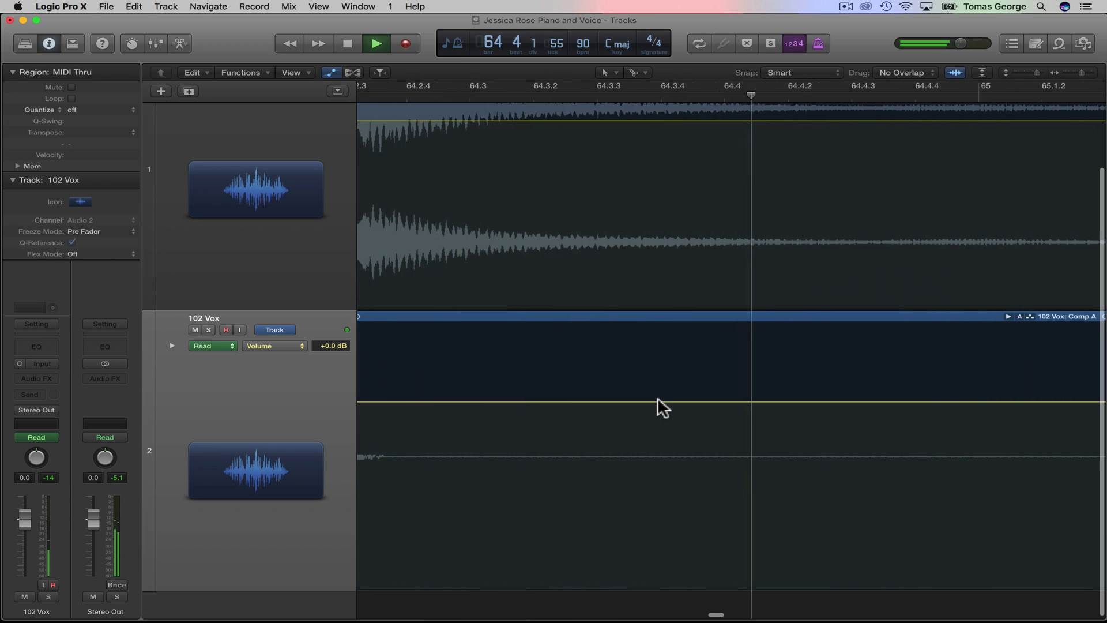
{"action": "key", "text": "space"}
{"action": "left_click", "coordinate": [872, 399]}
{"action": "left_click", "coordinate": [902, 398]}
{"action": "scroll", "coordinate": [902, 396], "scroll_direction": "right", "scroll_amount": 5}
{"action": "scroll", "coordinate": [902, 396], "scroll_direction": "right", "scroll_amount": 2}
{"action": "left_click", "coordinate": [900, 398]}
{"action": "left_click", "coordinate": [855, 397]}
{"action": "left_click_drag", "start_coordinate": [898, 399], "coordinate": [902, 577]}
{"action": "scroll", "coordinate": [818, 454], "scroll_direction": "right", "scroll_amount": 20}
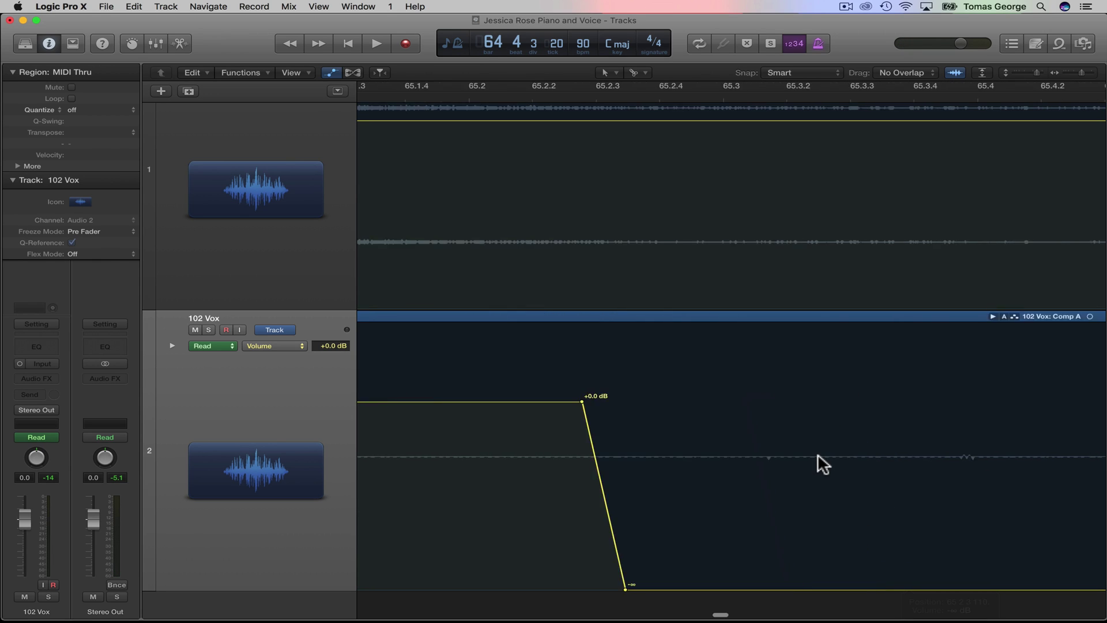
{"action": "scroll", "coordinate": [818, 453], "scroll_direction": "right", "scroll_amount": 20}
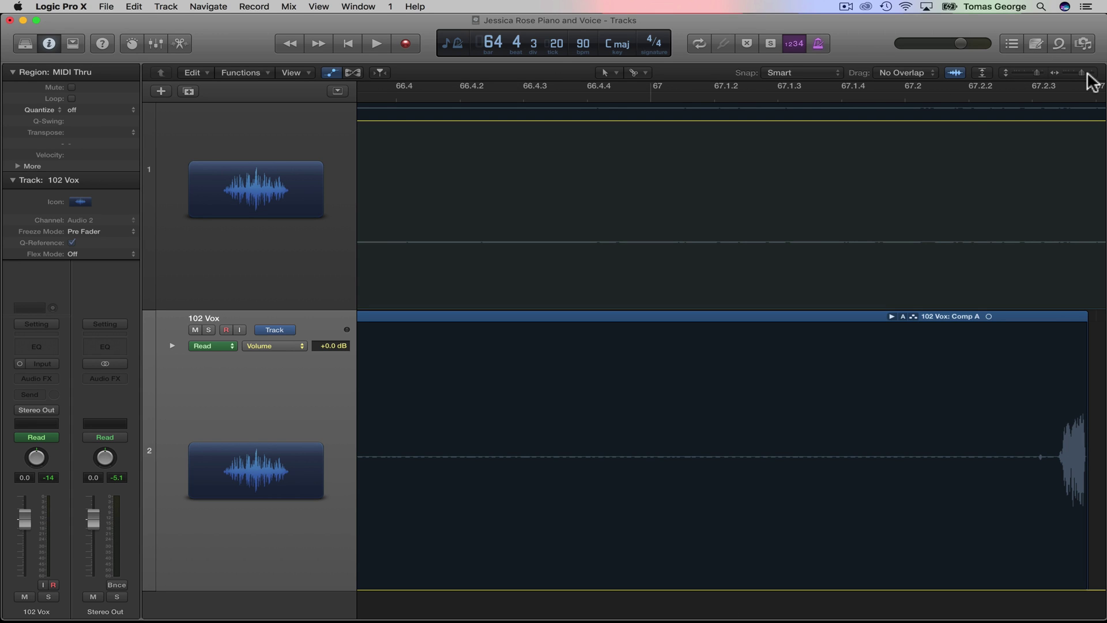
{"action": "left_click_drag", "start_coordinate": [1083, 72], "coordinate": [1024, 73]}
Step: Scroll back and enlarge both track rows to view the full song's automation
{"action": "scroll", "coordinate": [680, 228], "scroll_direction": "left", "scroll_amount": 20}
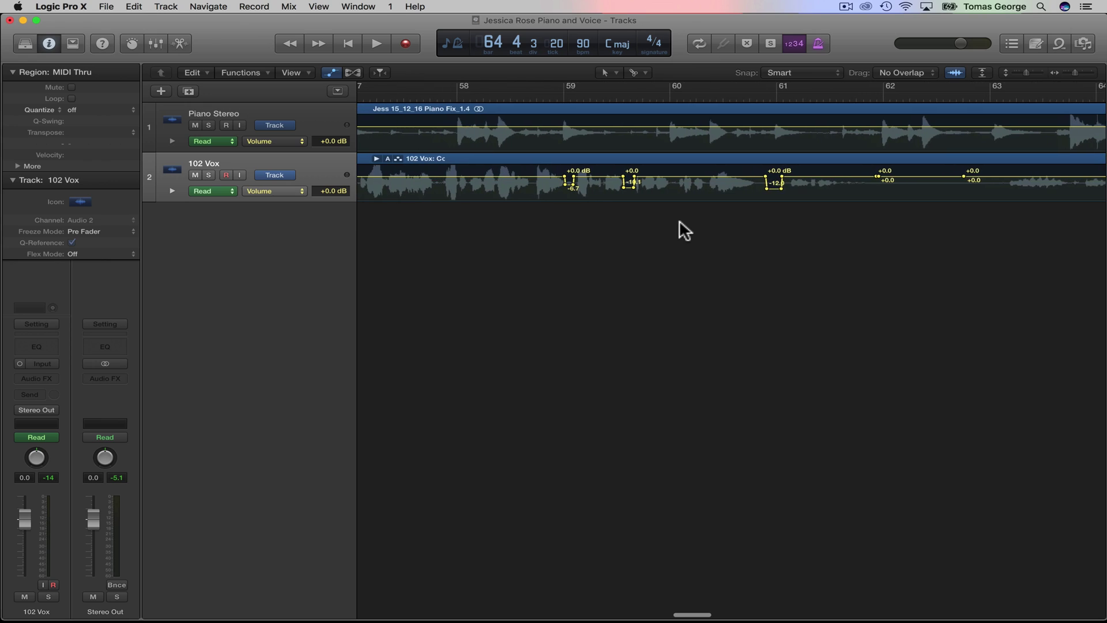
{"action": "left_click_drag", "start_coordinate": [1026, 70], "coordinate": [1061, 76]}
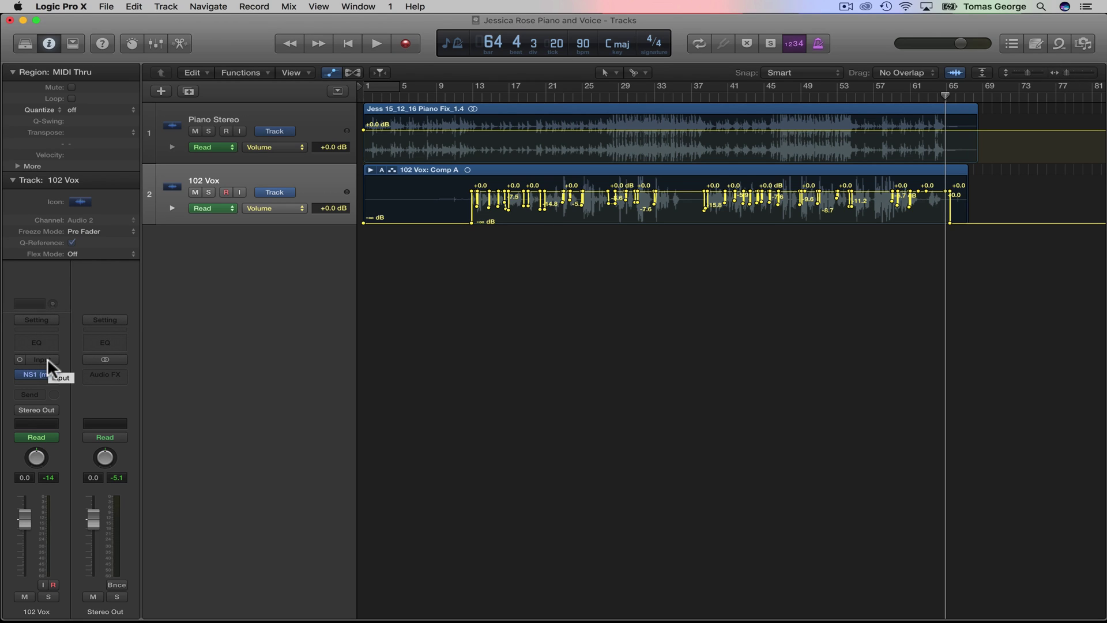
Step: Open NS1 on 102 Vox, raise suppression to 1.1, and play from bar 62 zoomed to bars 58–66
{"action": "mouse_move", "coordinate": [34, 372]}
{"action": "left_click", "coordinate": [34, 374]}
{"action": "left_click_drag", "start_coordinate": [183, 326], "coordinate": [184, 332]}
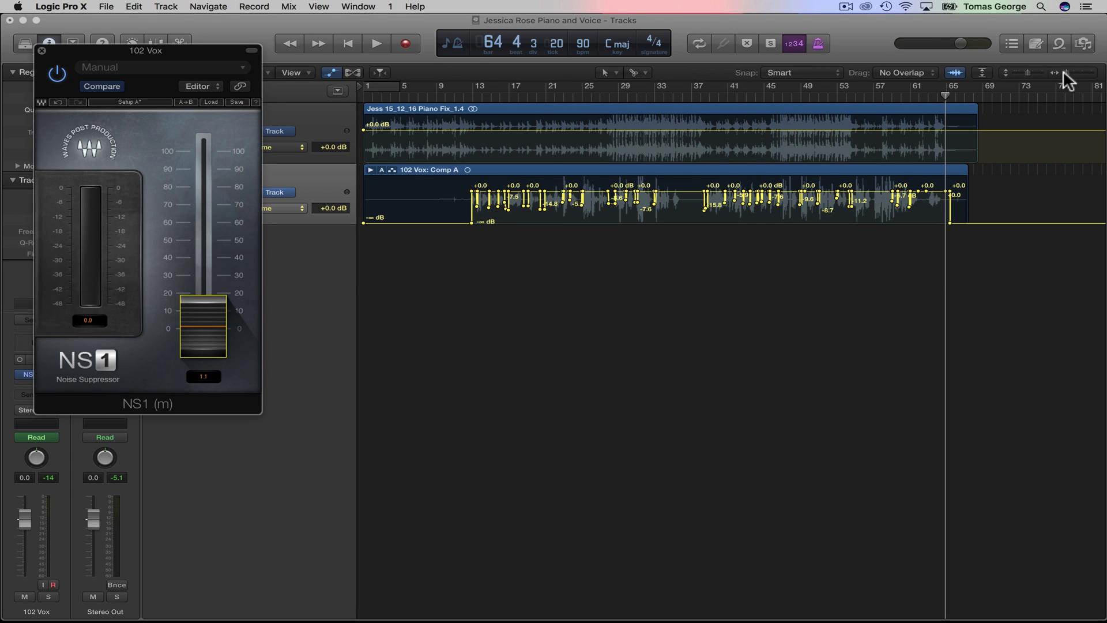
{"action": "left_click_drag", "start_coordinate": [1064, 70], "coordinate": [1074, 72]}
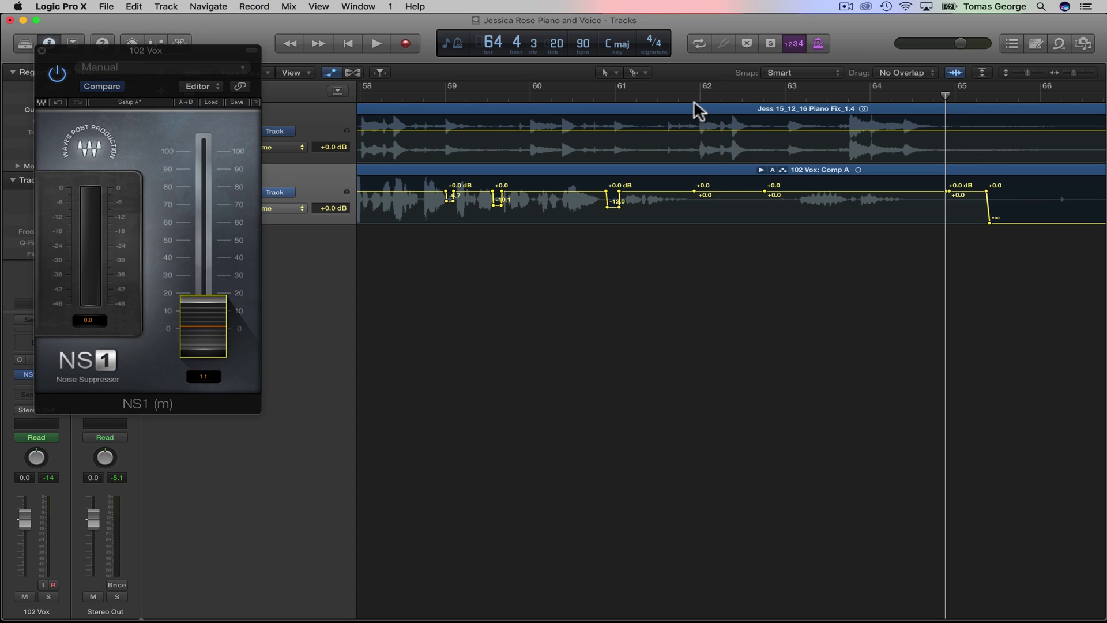
{"action": "left_click", "coordinate": [695, 97]}
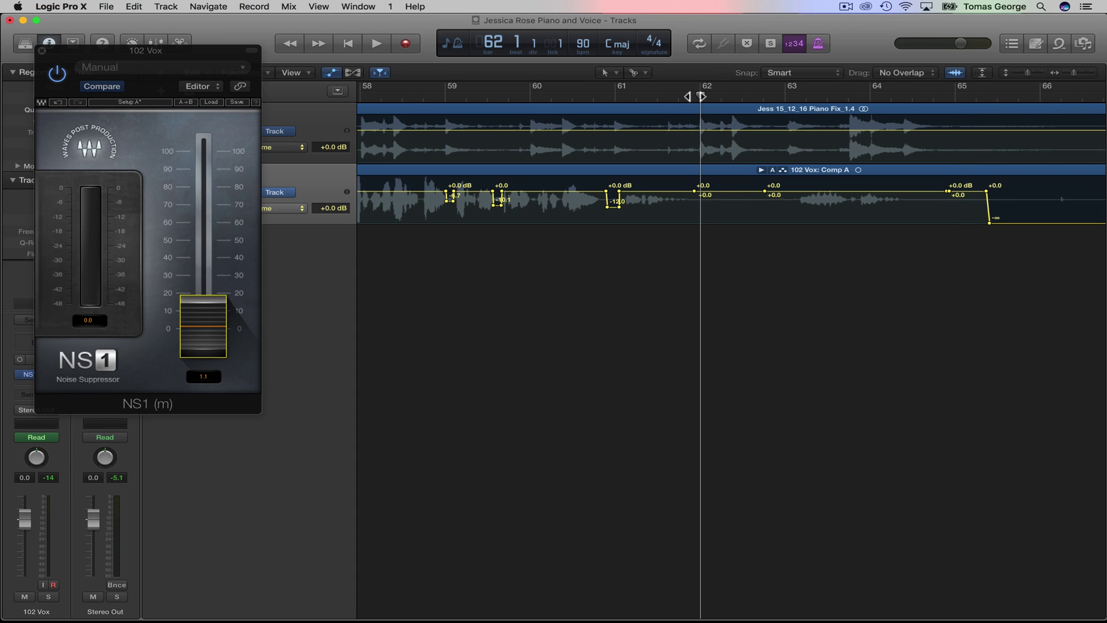
{"action": "key", "text": "space"}
Step: Solo 102 Vox and play the vocal from bar 62 through NS1
{"action": "left_click_drag", "start_coordinate": [148, 49], "coordinate": [317, 275]}
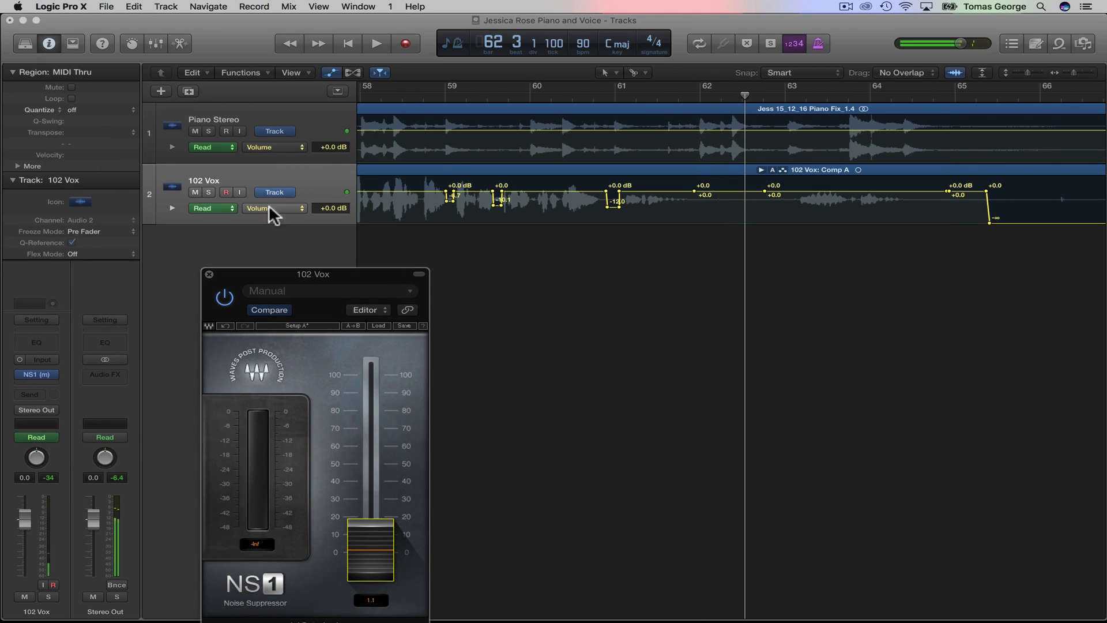
{"action": "left_click", "coordinate": [209, 192]}
{"action": "left_click", "coordinate": [698, 97]}
{"action": "key", "text": "space"}
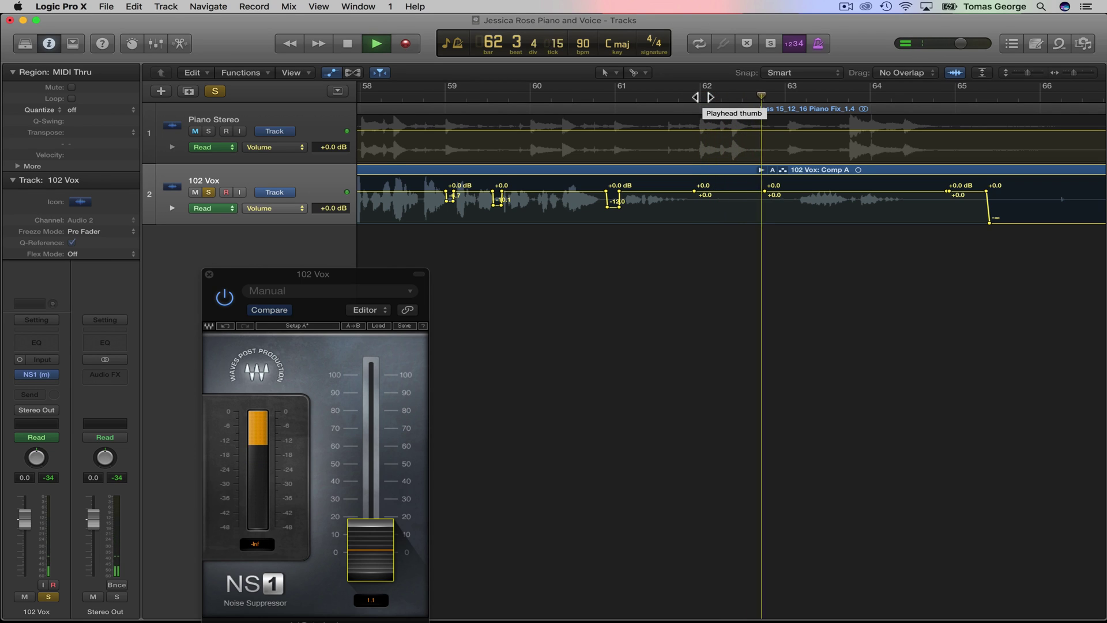
{"action": "key", "text": "space"}
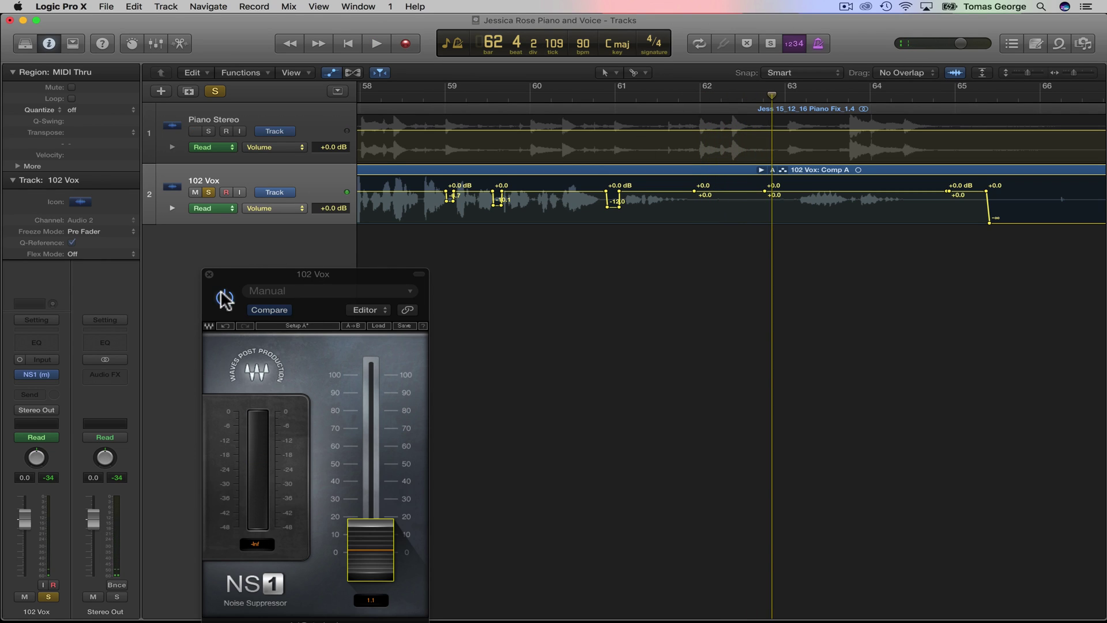
Step: Compare with NS1 bypassed, then raise its threshold from 1.1 to 16.6
{"action": "left_click", "coordinate": [225, 298]}
{"action": "left_click", "coordinate": [680, 96]}
{"action": "key", "text": "space"}
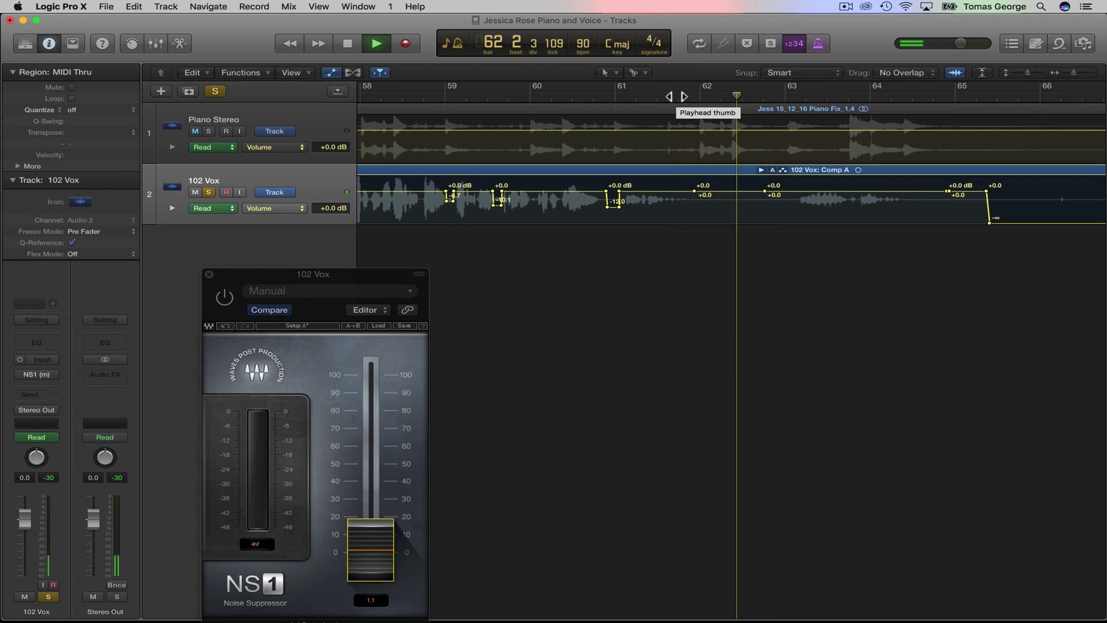
{"action": "key", "text": "space"}
{"action": "left_click_drag", "start_coordinate": [374, 545], "coordinate": [375, 515]}
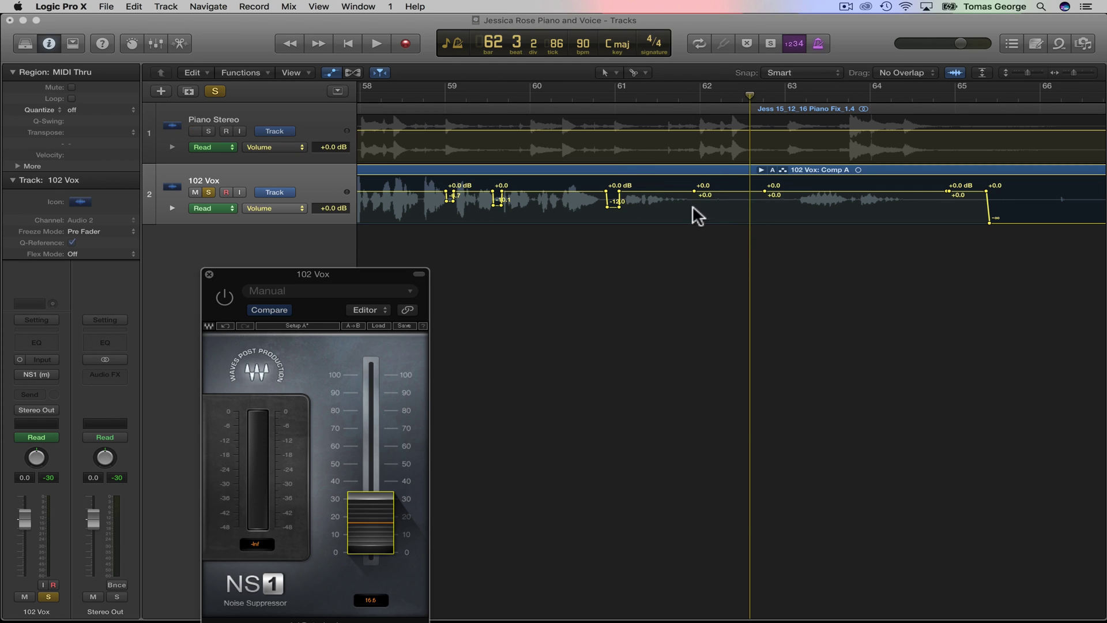
Step: Re-enable NS1 and replay from bar 61 4 to hear the stronger suppression
{"action": "left_click", "coordinate": [673, 95]}
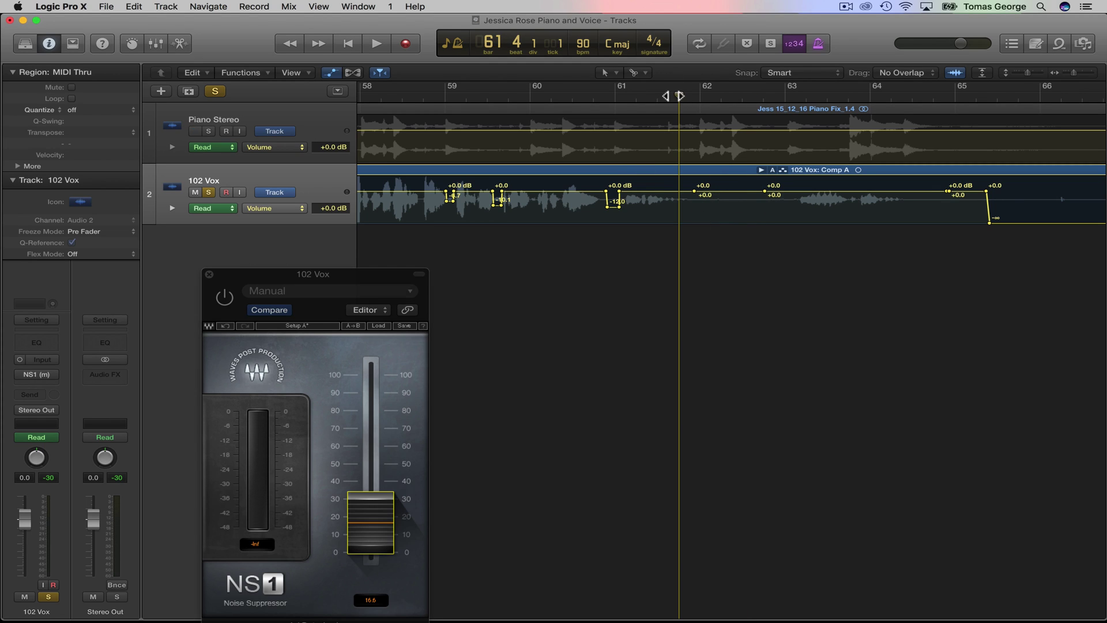
{"action": "left_click", "coordinate": [224, 297]}
{"action": "key", "text": "space"}
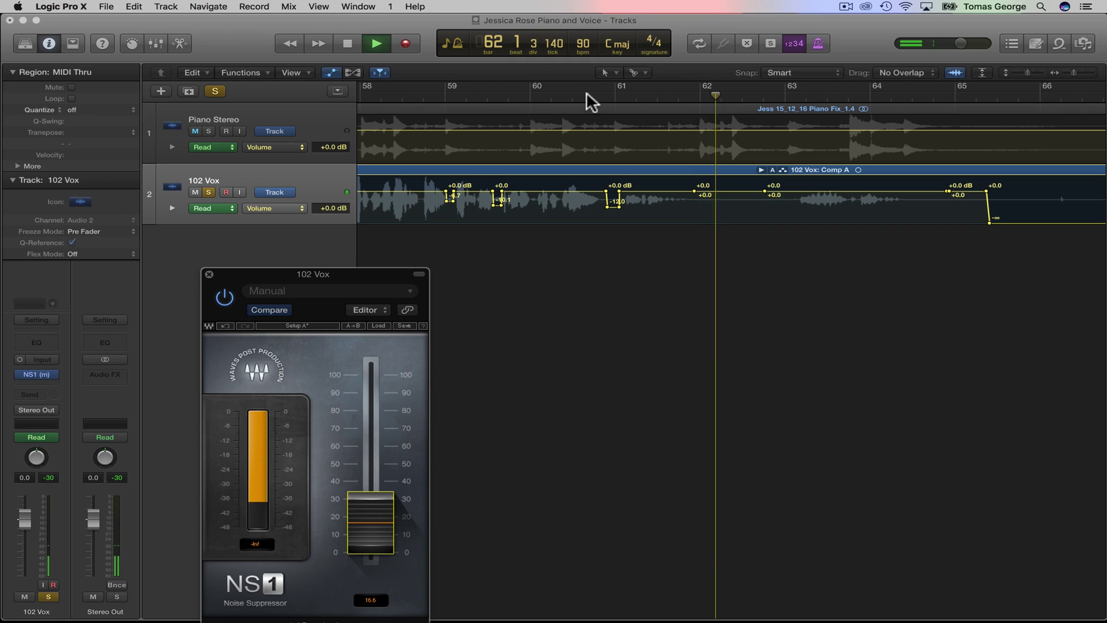
{"action": "key", "text": "space"}
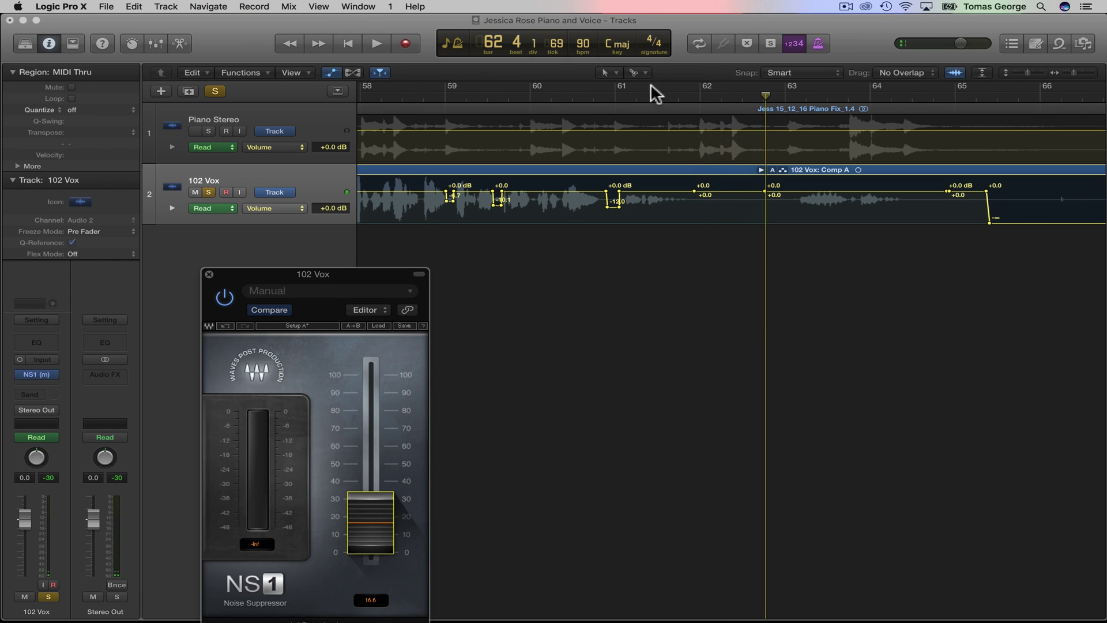
{"action": "left_click", "coordinate": [671, 92]}
{"action": "key", "text": "space"}
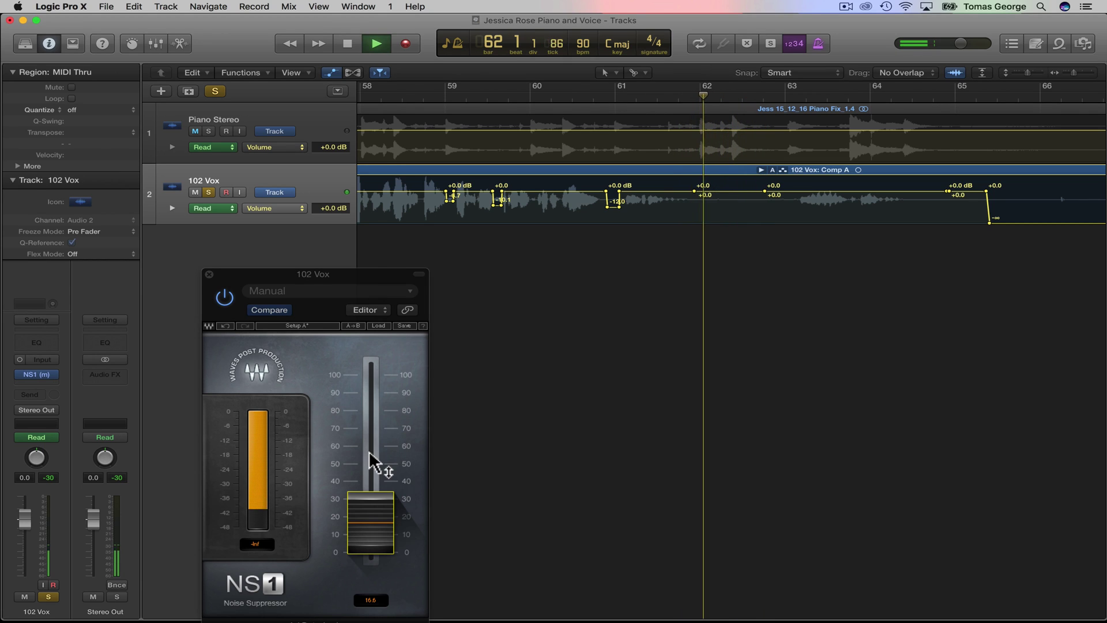
{"action": "left_click", "coordinate": [676, 92]}
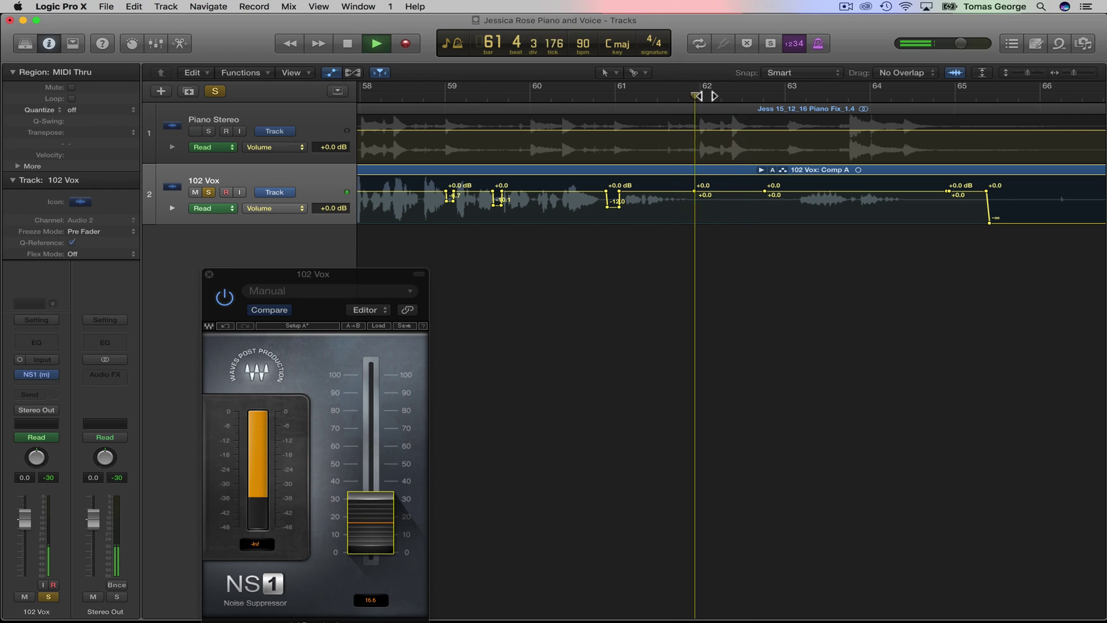
{"action": "key", "text": "space"}
Step: Try 25.7, settle NS1 at 11.3, then close the plug-in and unsolo the vocal
{"action": "left_click_drag", "start_coordinate": [370, 522], "coordinate": [370, 506]}
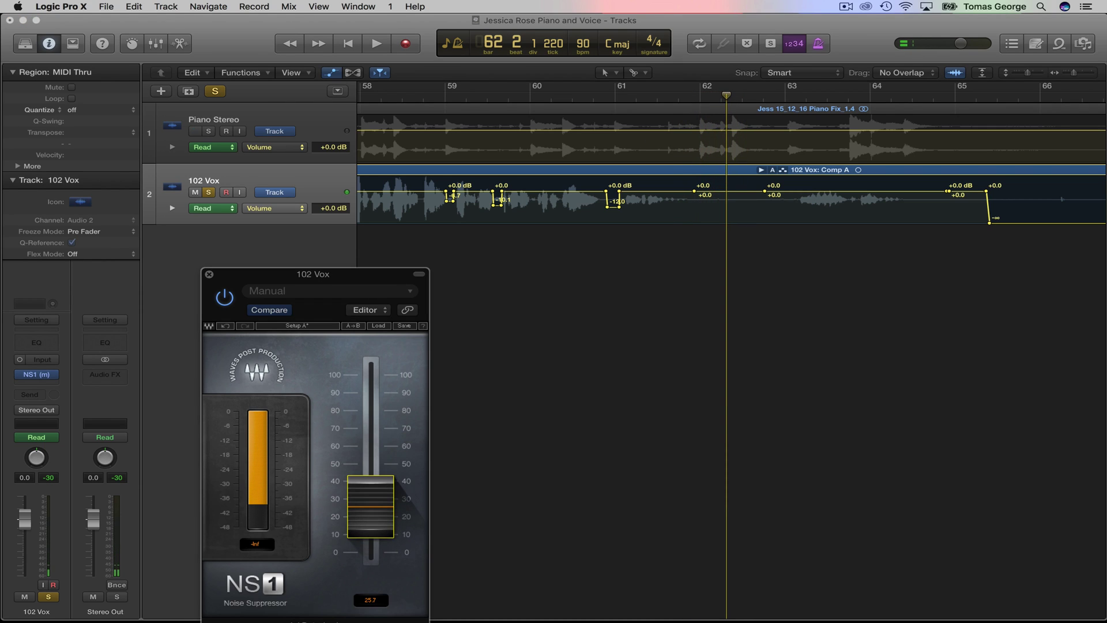
{"action": "left_click", "coordinate": [700, 94]}
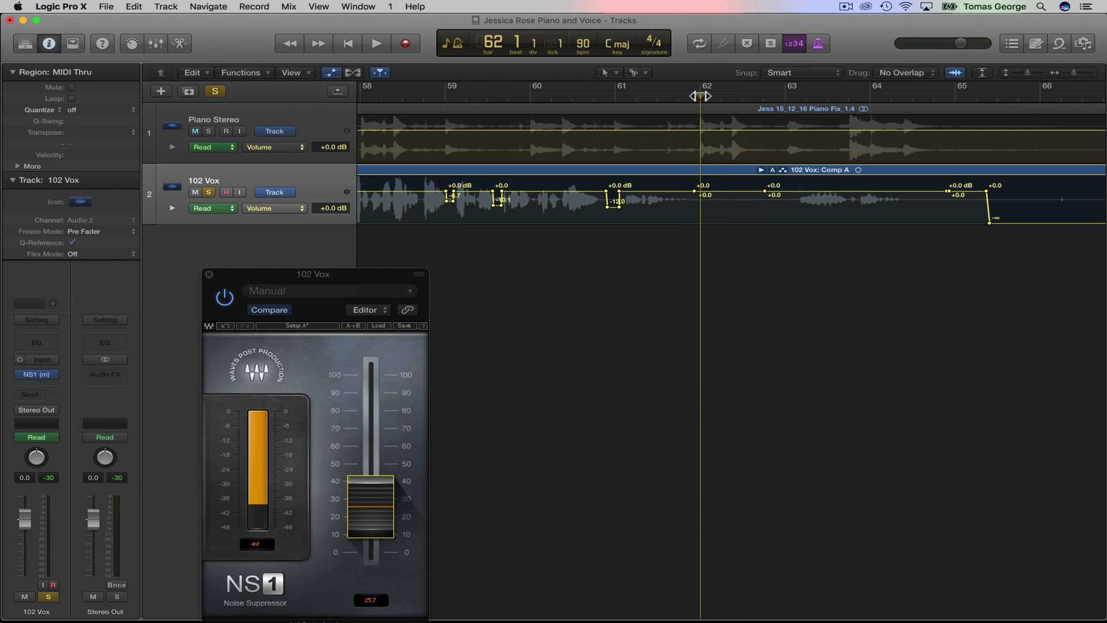
{"action": "key", "text": "space"}
{"action": "key", "text": "space"}
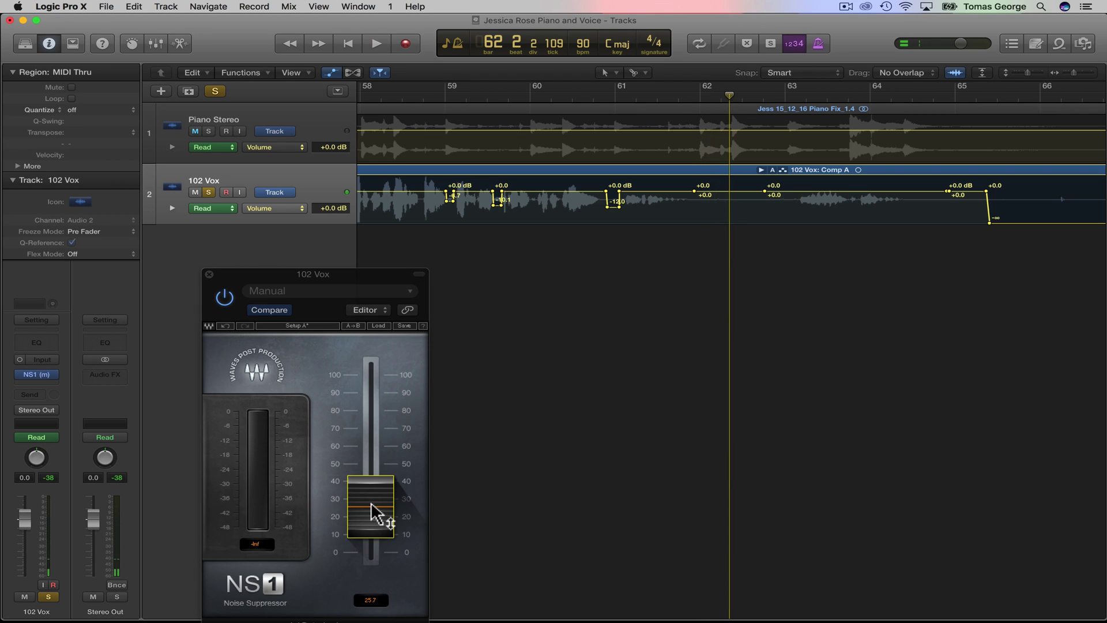
{"action": "left_click_drag", "start_coordinate": [371, 505], "coordinate": [373, 531]}
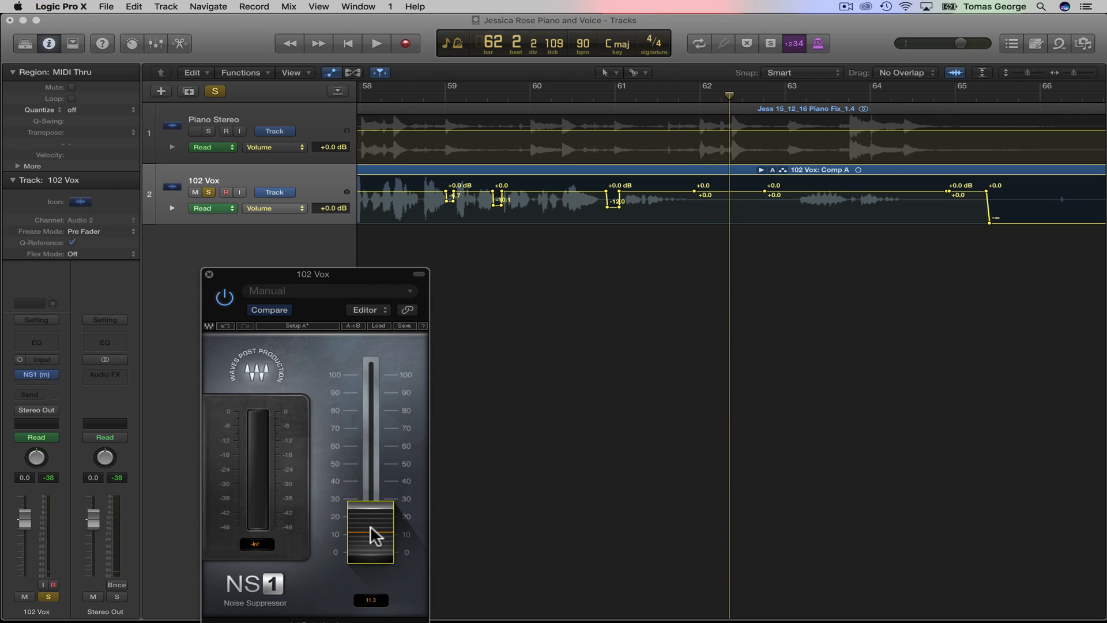
{"action": "left_click", "coordinate": [209, 275]}
{"action": "left_click", "coordinate": [208, 192]}
Step: Play from the start, zoom out, solo 102 Vox, and audition it from around bar 16
{"action": "key", "text": "Return"}
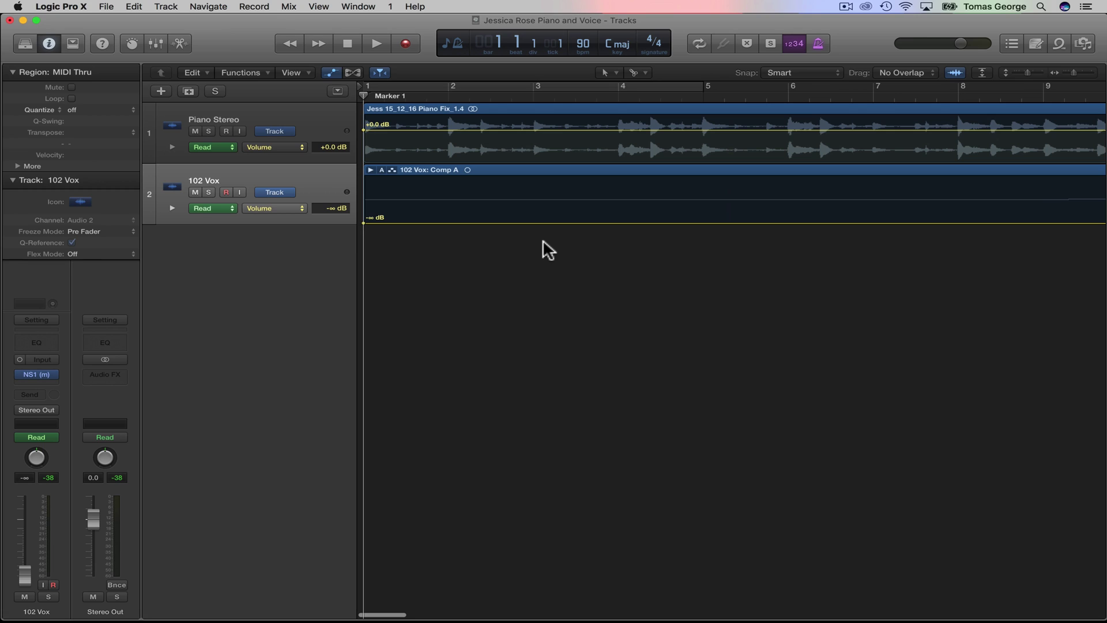
{"action": "key", "text": "space"}
{"action": "left_click_drag", "start_coordinate": [1066, 73], "coordinate": [1058, 71]}
{"action": "left_click", "coordinate": [444, 88]}
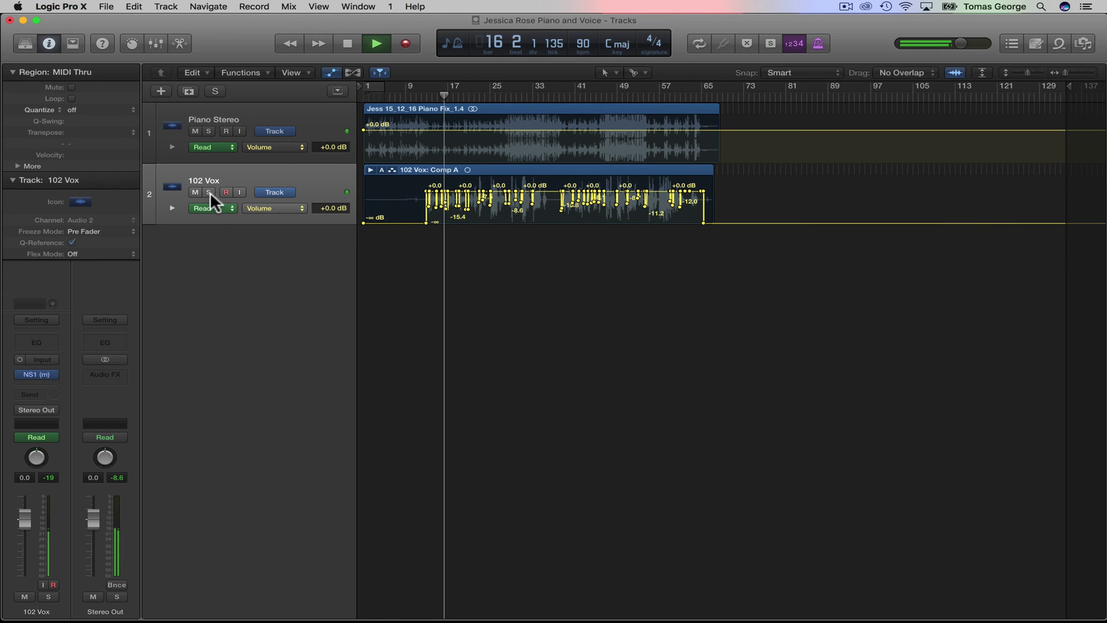
{"action": "left_click", "coordinate": [208, 192]}
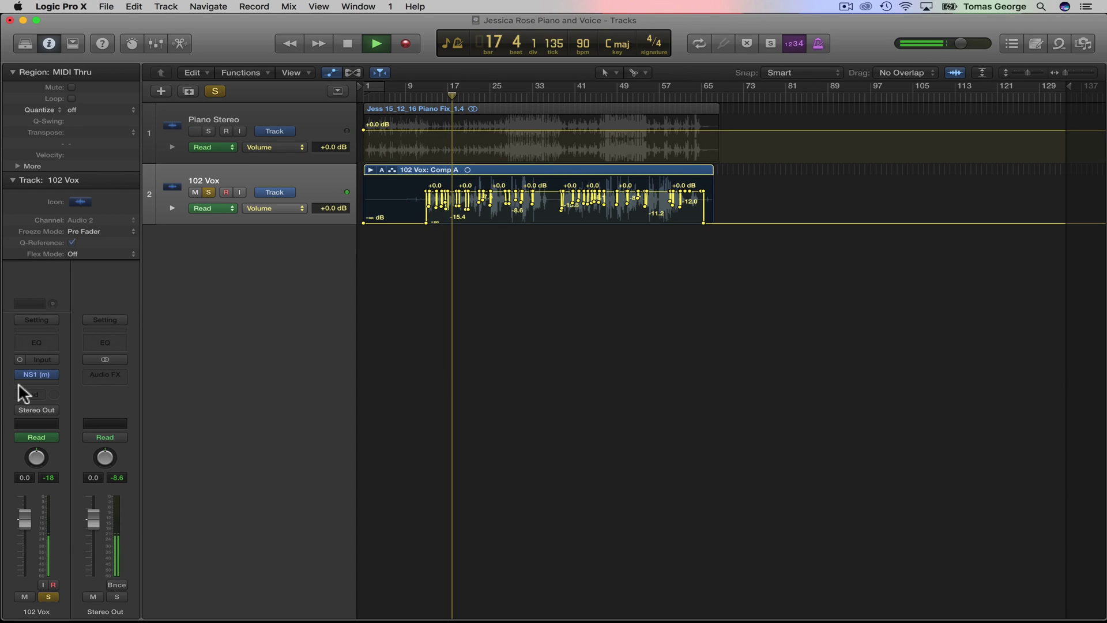
{"action": "key", "text": "space"}
{"action": "key", "text": "space"}
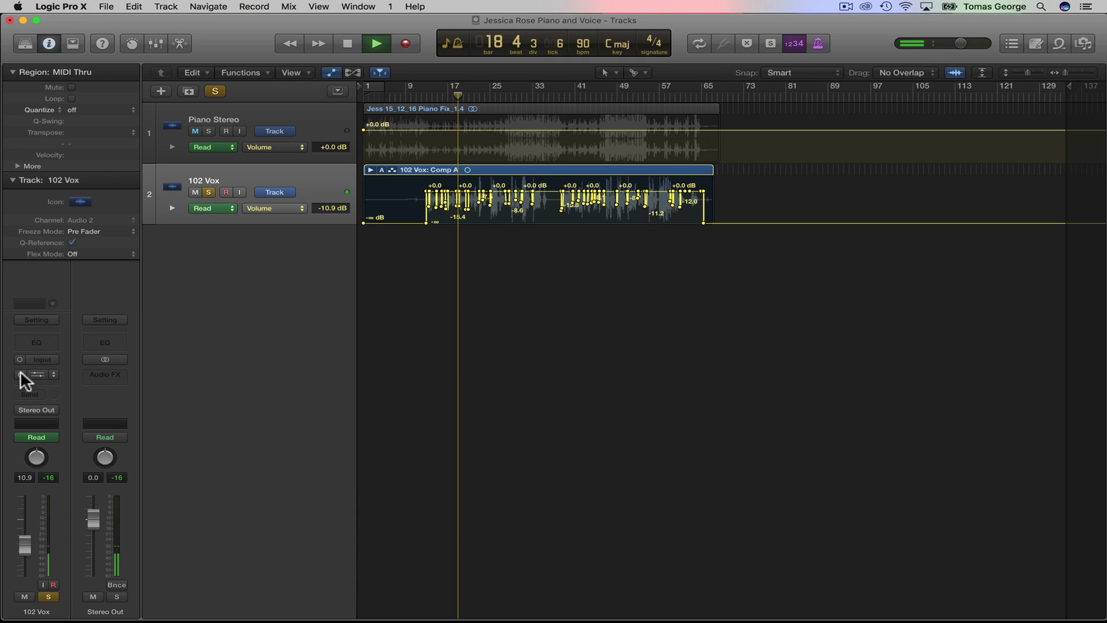
{"action": "key", "text": "space"}
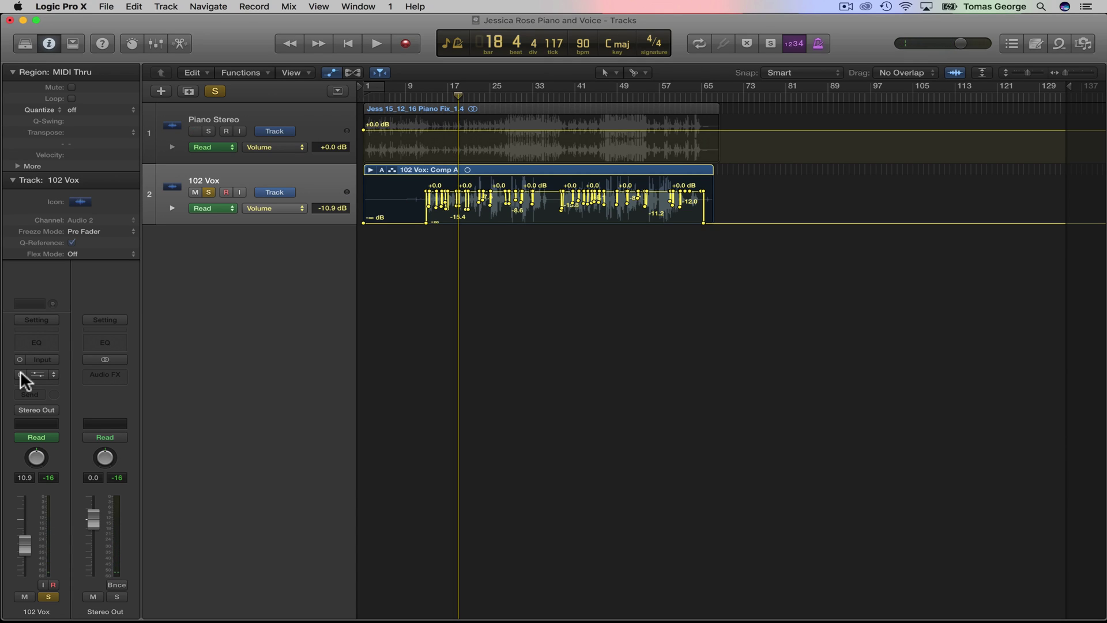
{"action": "key", "text": "space"}
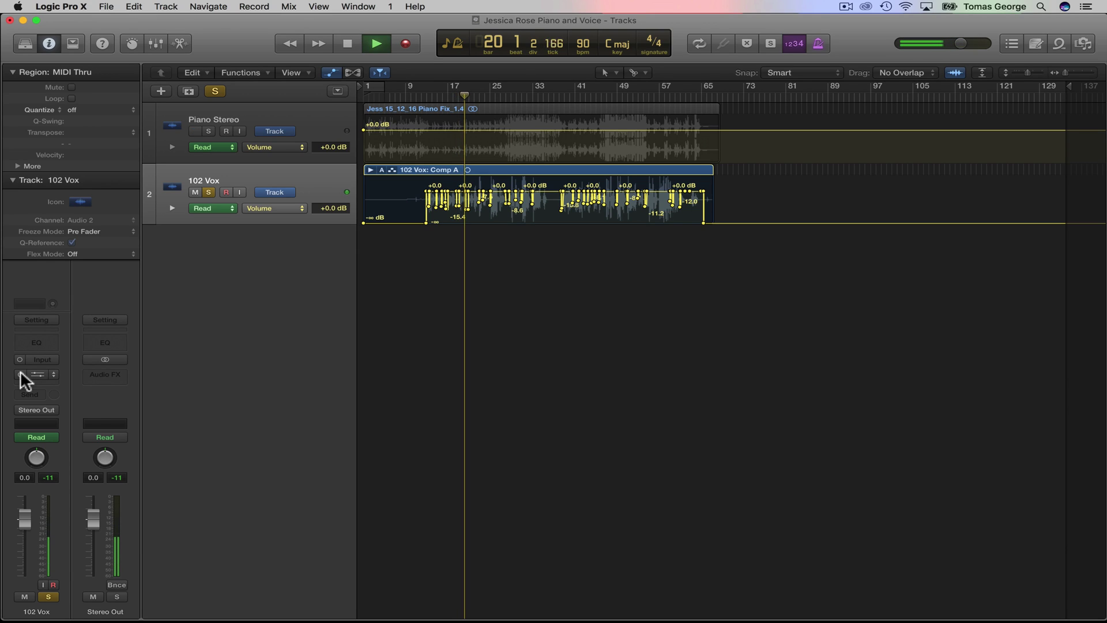
{"action": "key", "text": "space"}
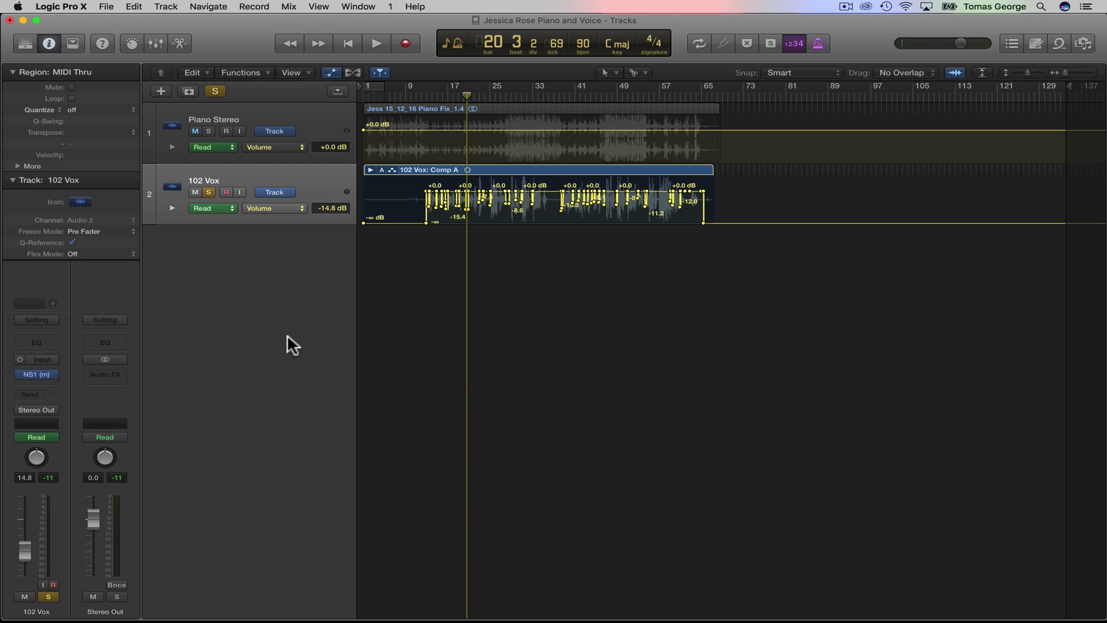
{"action": "key", "text": "space"}
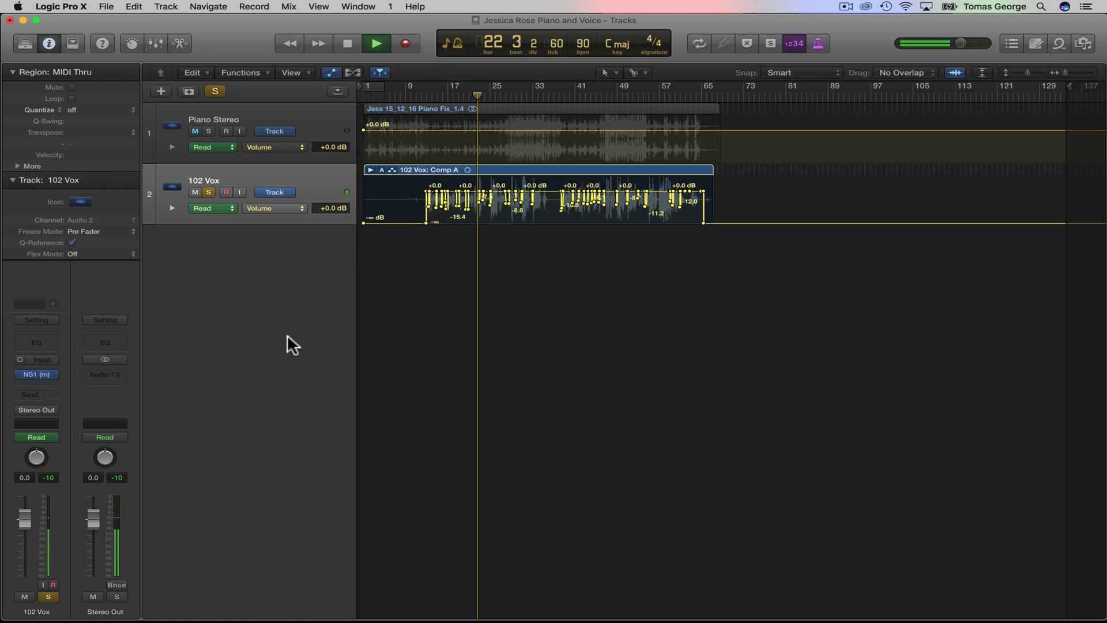
{"action": "key", "text": "space"}
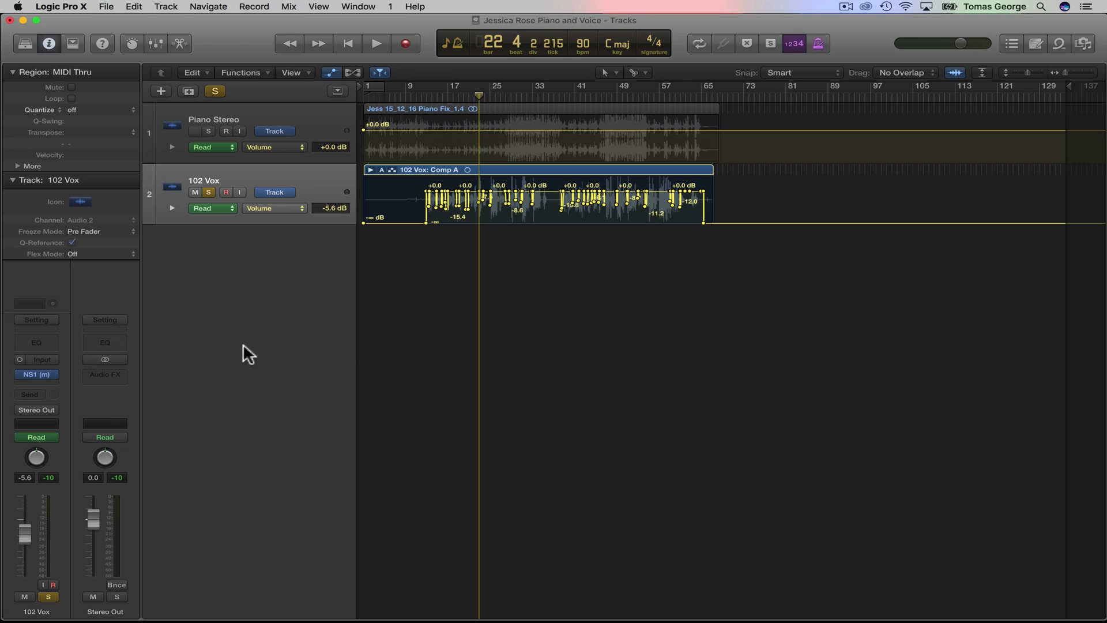
Step: Insert a mono Channel EQ on 102 Vox and turn on its Analyzer
{"action": "left_click", "coordinate": [52, 379]}
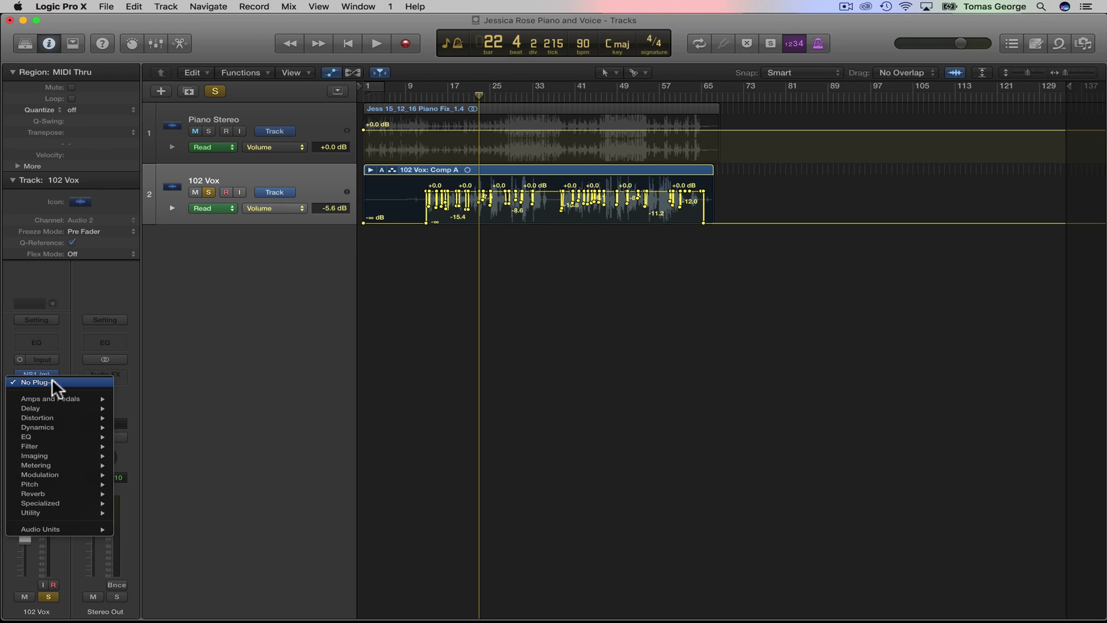
{"action": "mouse_move", "coordinate": [57, 436]}
{"action": "mouse_move", "coordinate": [164, 437]}
{"action": "left_click", "coordinate": [245, 436]}
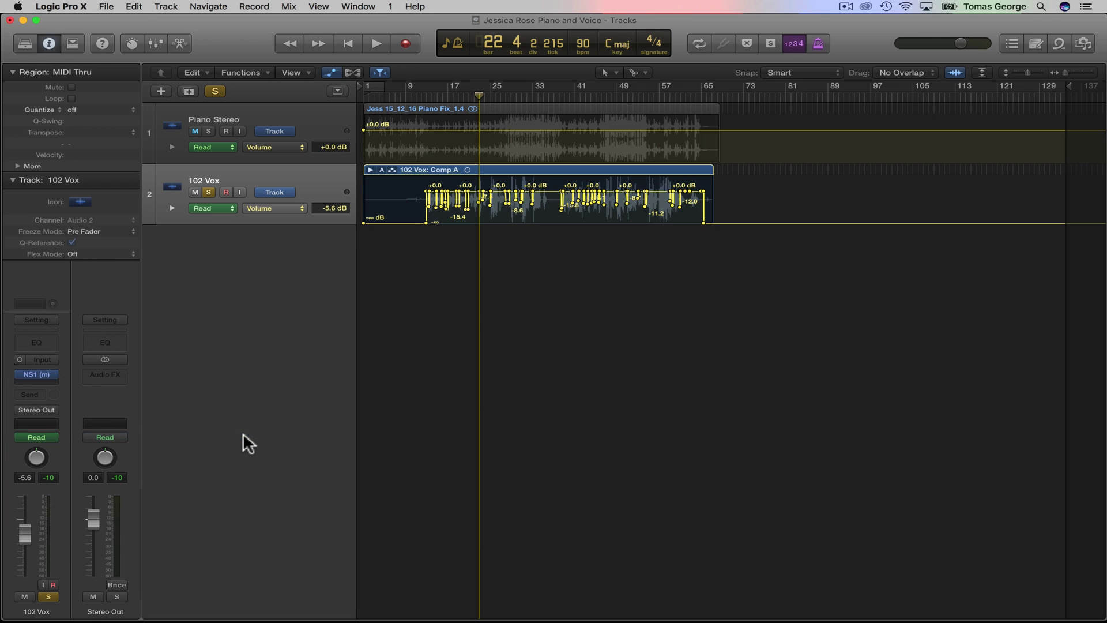
{"action": "left_click_drag", "start_coordinate": [379, 48], "coordinate": [628, 271]}
{"action": "left_click", "coordinate": [291, 534]}
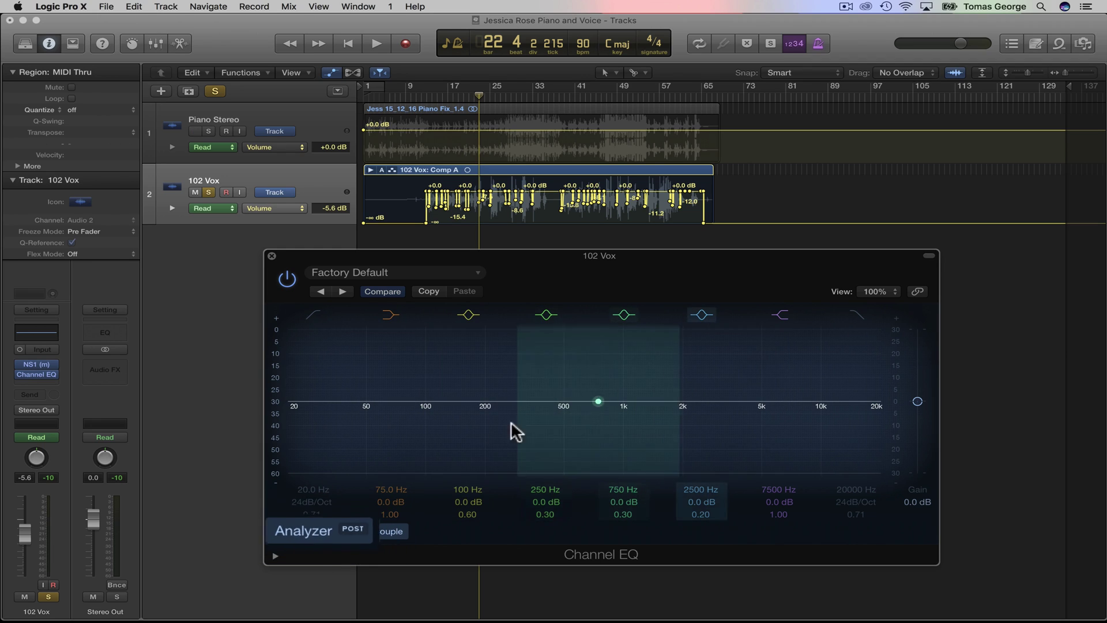
{"action": "key", "text": "space"}
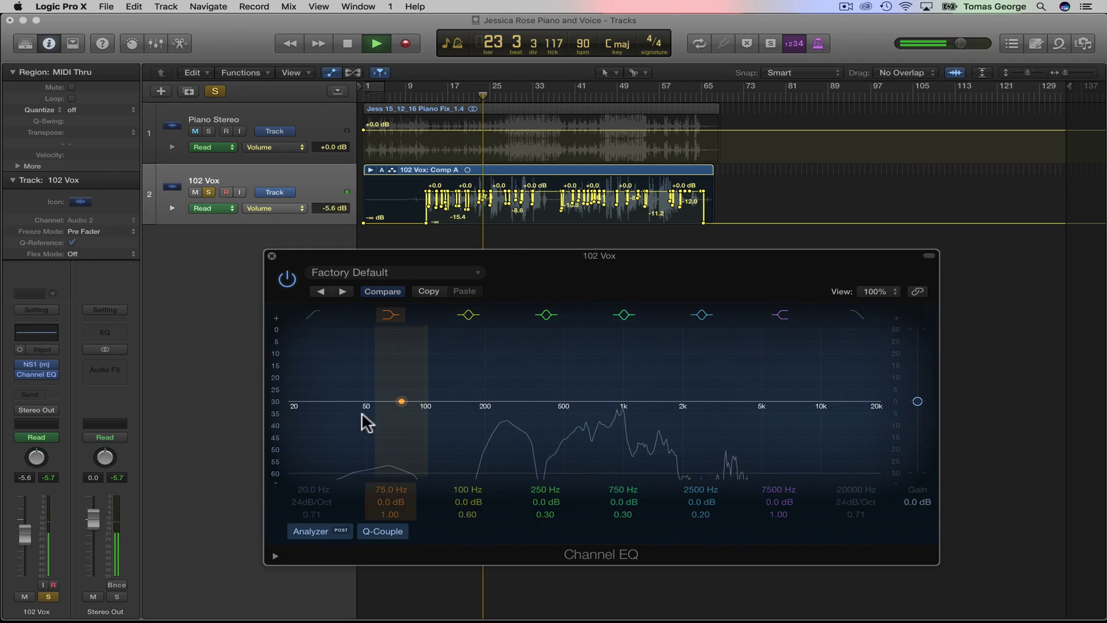
{"action": "key", "text": "space"}
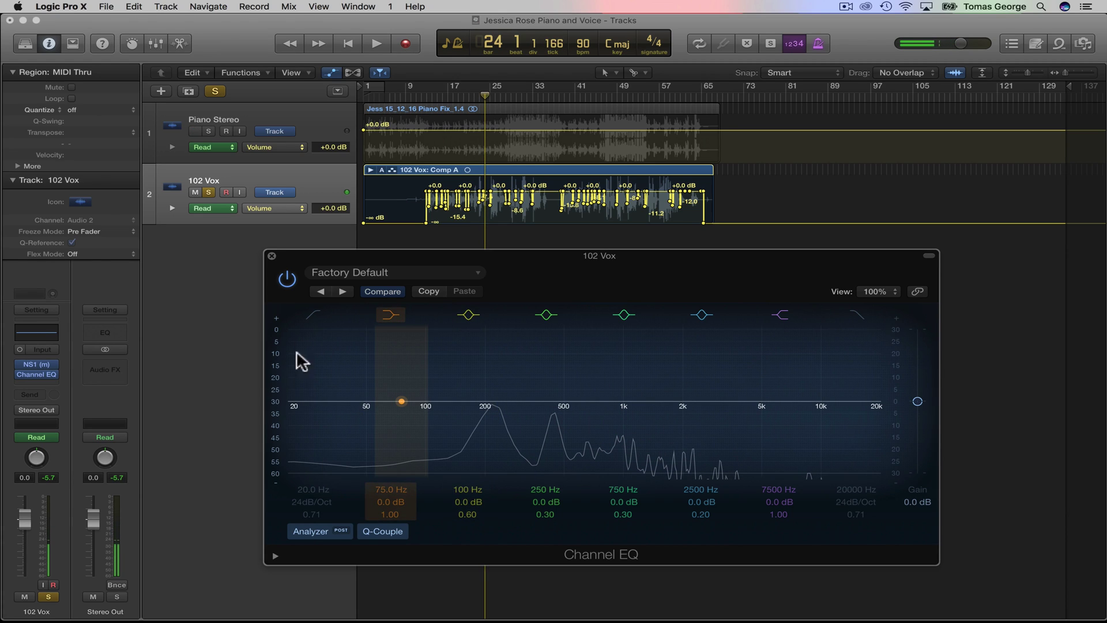
Step: Enable the low cut and set it to about 27.5 Hz at 48 dB/Oct
{"action": "left_click", "coordinate": [313, 314]}
{"action": "mouse_move", "coordinate": [288, 407]}
{"action": "left_mouse_down"}
{"action": "mouse_move", "coordinate": [363, 404]}
{"action": "mouse_move", "coordinate": [311, 409]}
{"action": "left_mouse_up"}
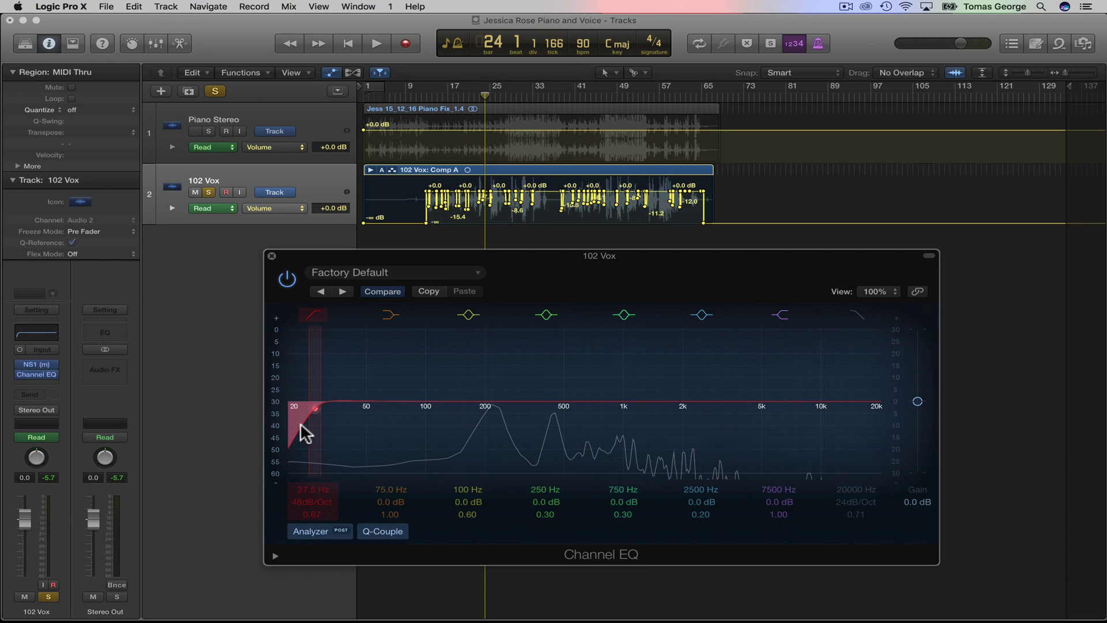
{"action": "key", "text": "space"}
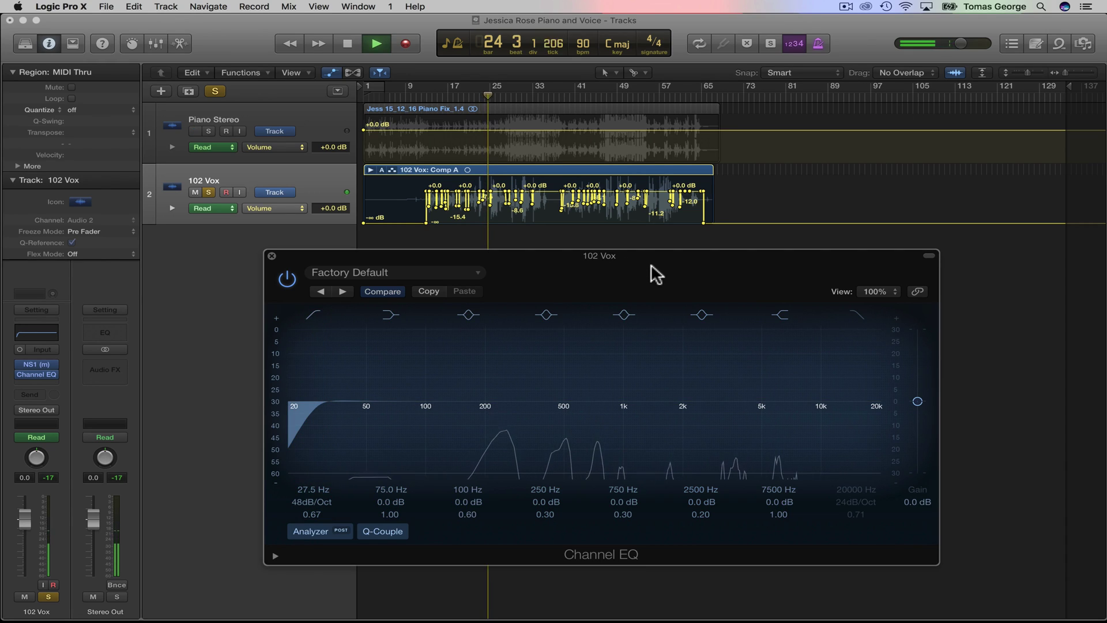
{"action": "left_click_drag", "start_coordinate": [652, 262], "coordinate": [626, 260]}
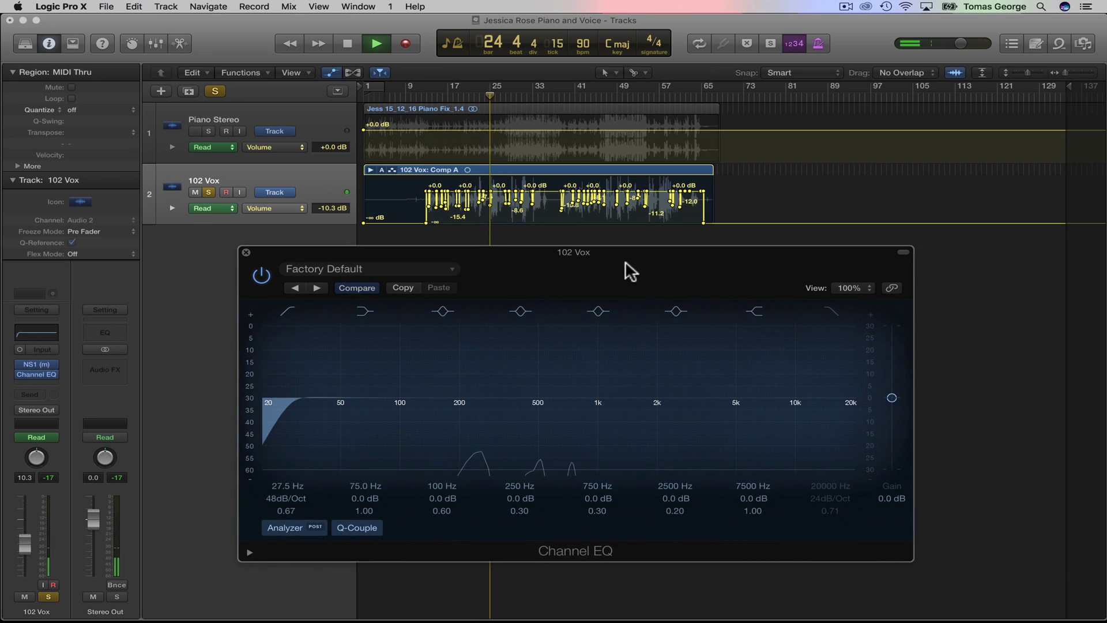
Step: Enable the EQ high cut at 18400 Hz and audition it
{"action": "key", "text": "space"}
{"action": "left_click", "coordinate": [830, 313]}
{"action": "mouse_move", "coordinate": [849, 404]}
{"action": "left_mouse_down"}
{"action": "mouse_move", "coordinate": [802, 404]}
{"action": "mouse_move", "coordinate": [842, 403]}
{"action": "left_mouse_up"}
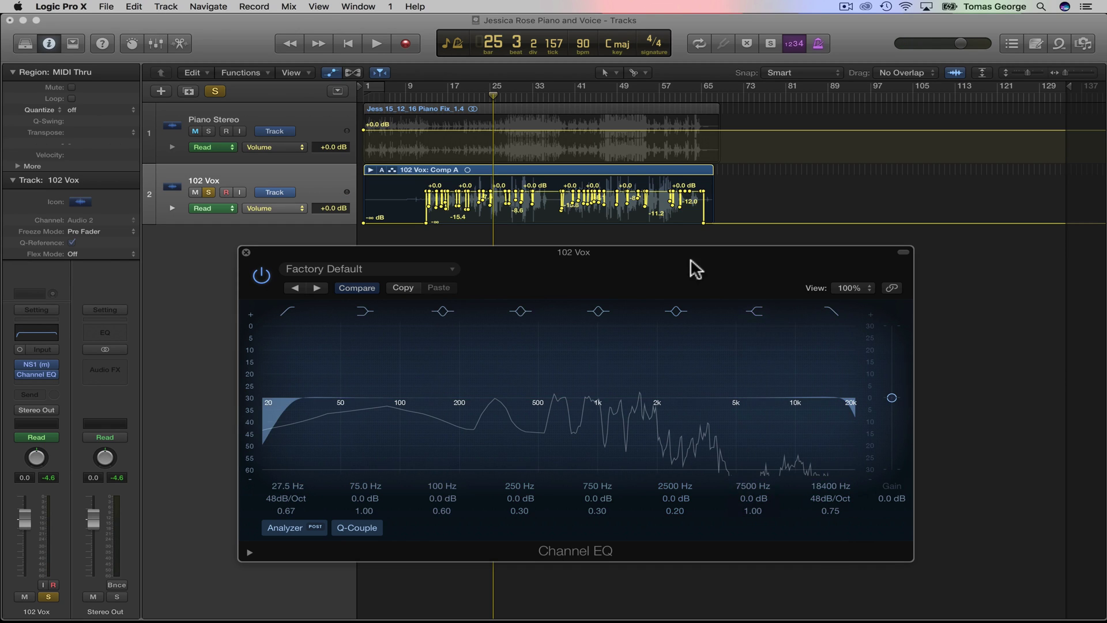
{"action": "key", "text": "space"}
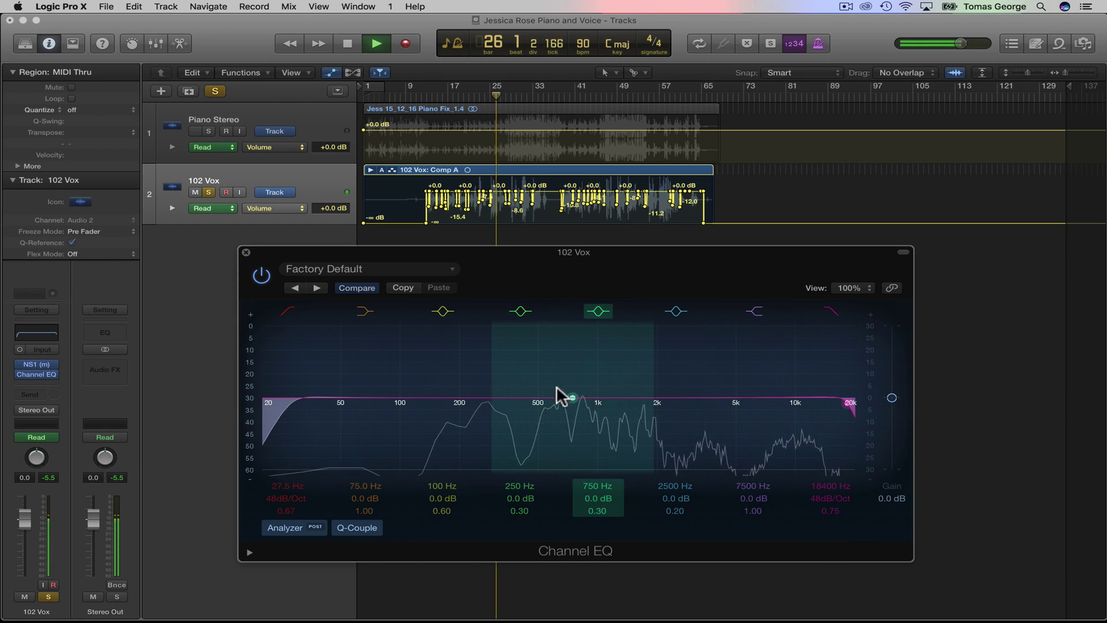
{"action": "key", "text": "space"}
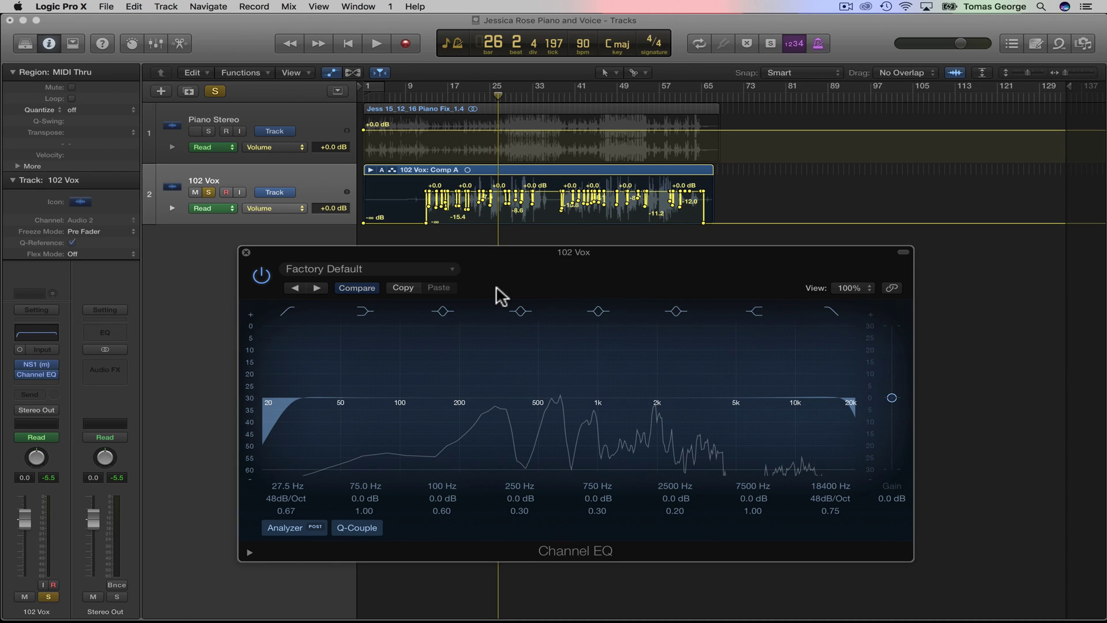
{"action": "key", "text": "space"}
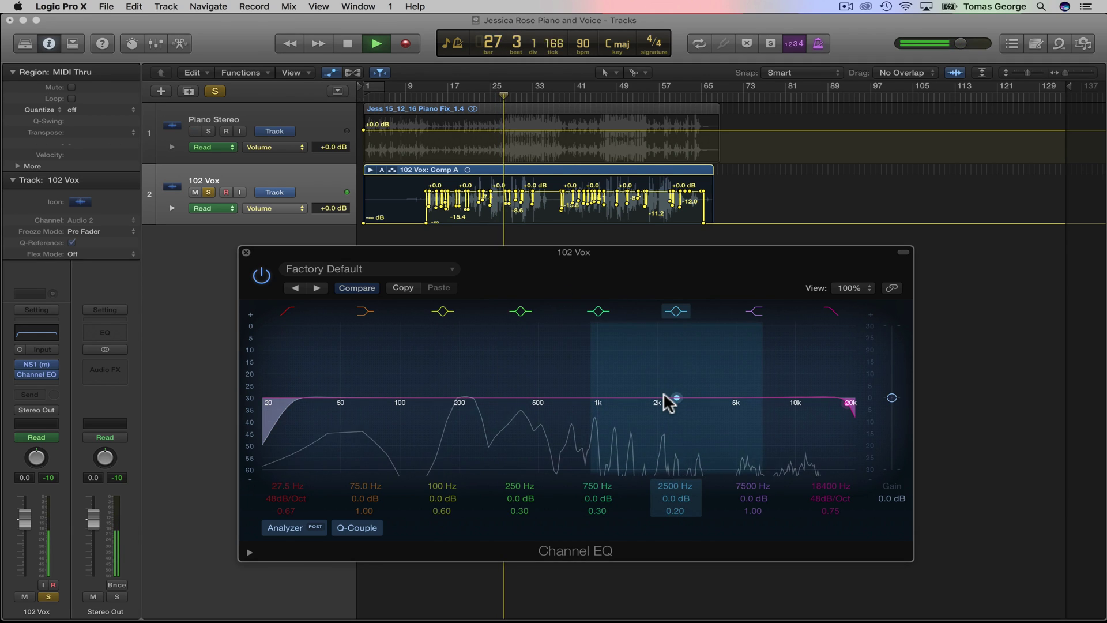
{"action": "key", "text": "space"}
Step: Turn the 2500 Hz band into a narrow -3 dB, Q 1.20 dip at 3100 Hz
{"action": "left_click_drag", "start_coordinate": [675, 402], "coordinate": [679, 413]}
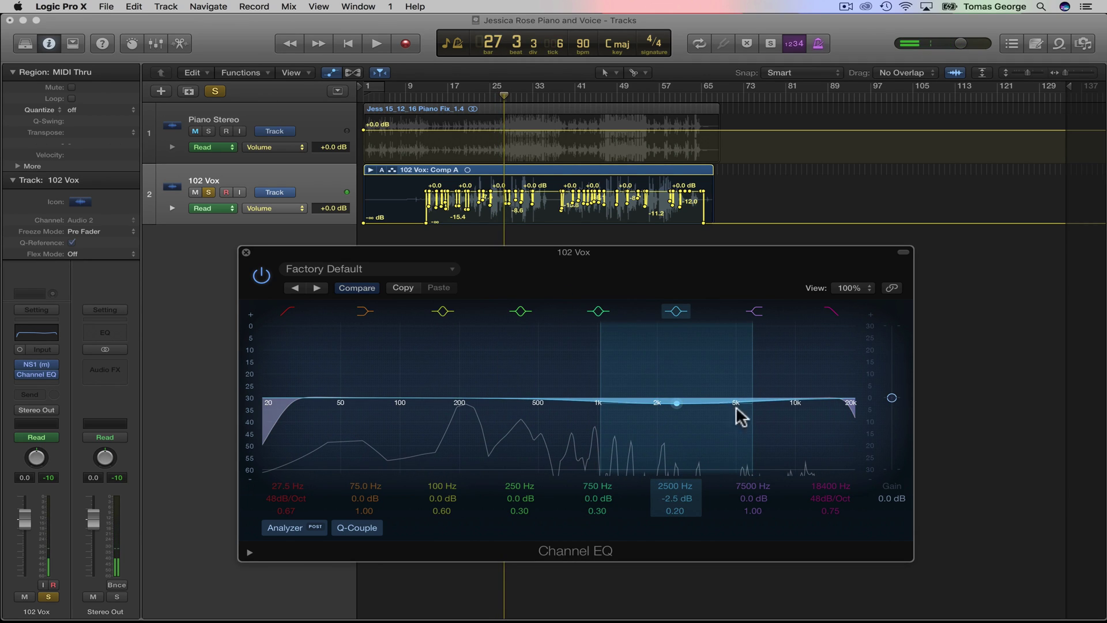
{"action": "left_click_drag", "start_coordinate": [747, 405], "coordinate": [695, 405]}
{"action": "key", "text": "space"}
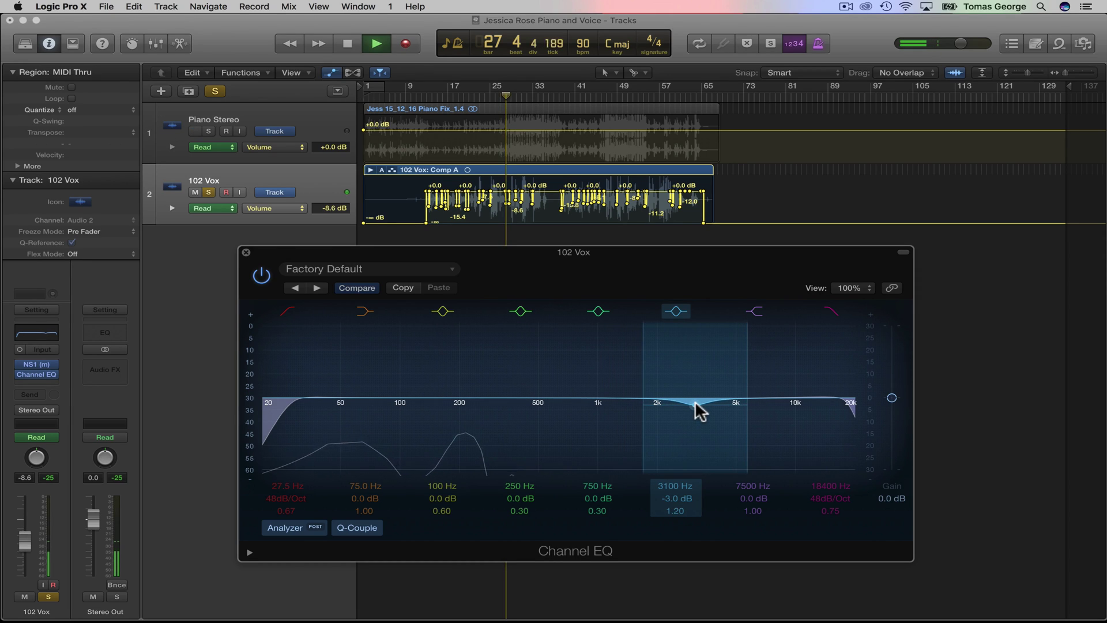
{"action": "left_click", "coordinate": [245, 252]}
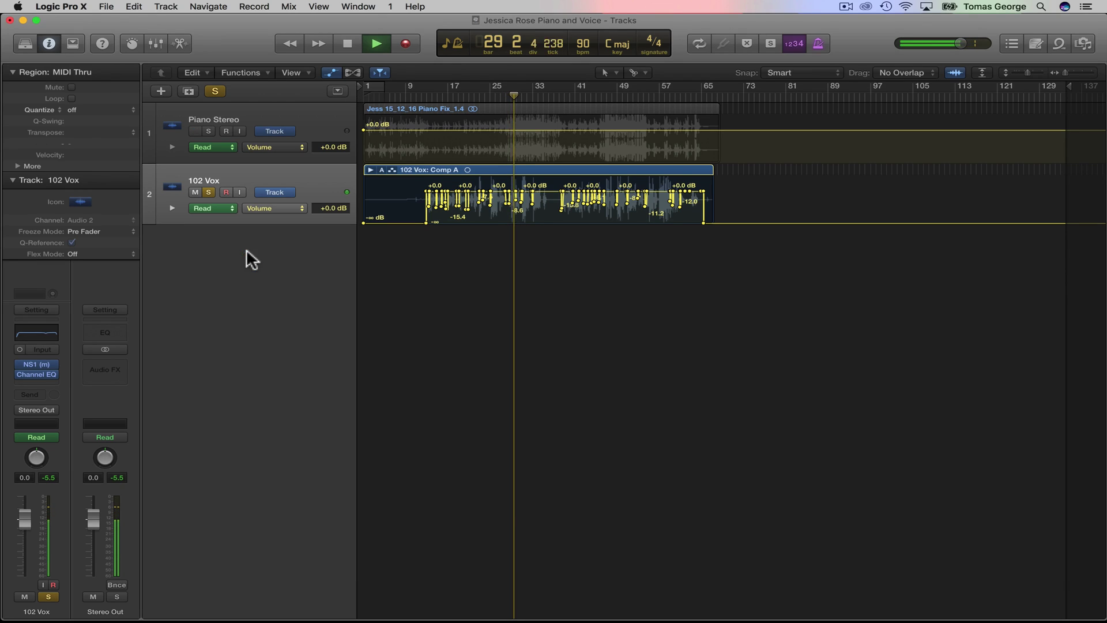
{"action": "key", "text": "space"}
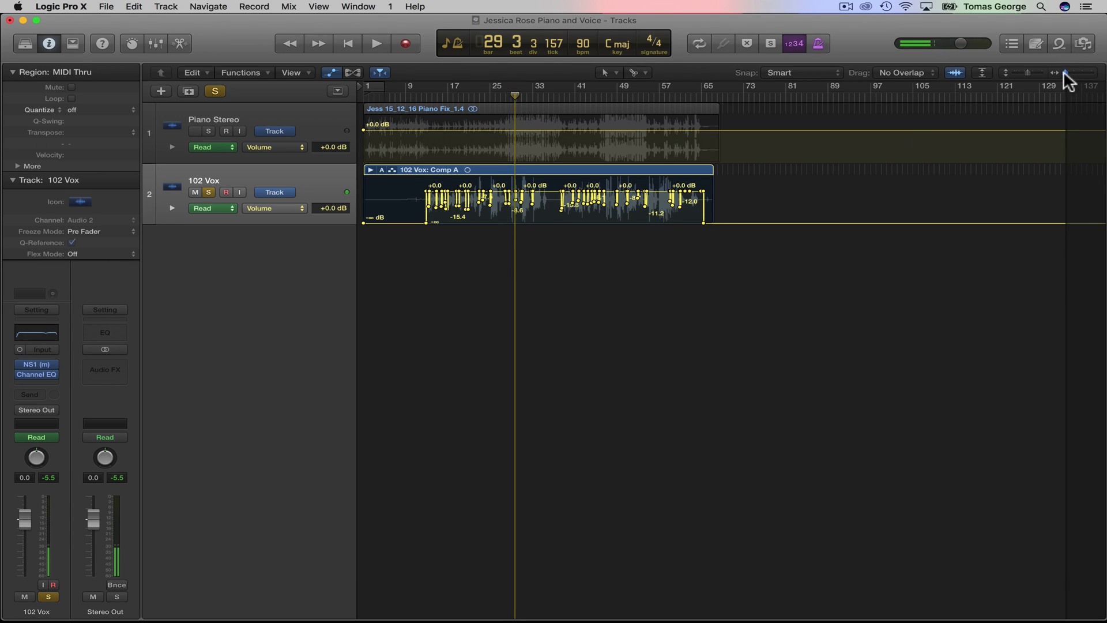
{"action": "left_click_drag", "start_coordinate": [1064, 72], "coordinate": [1078, 73]}
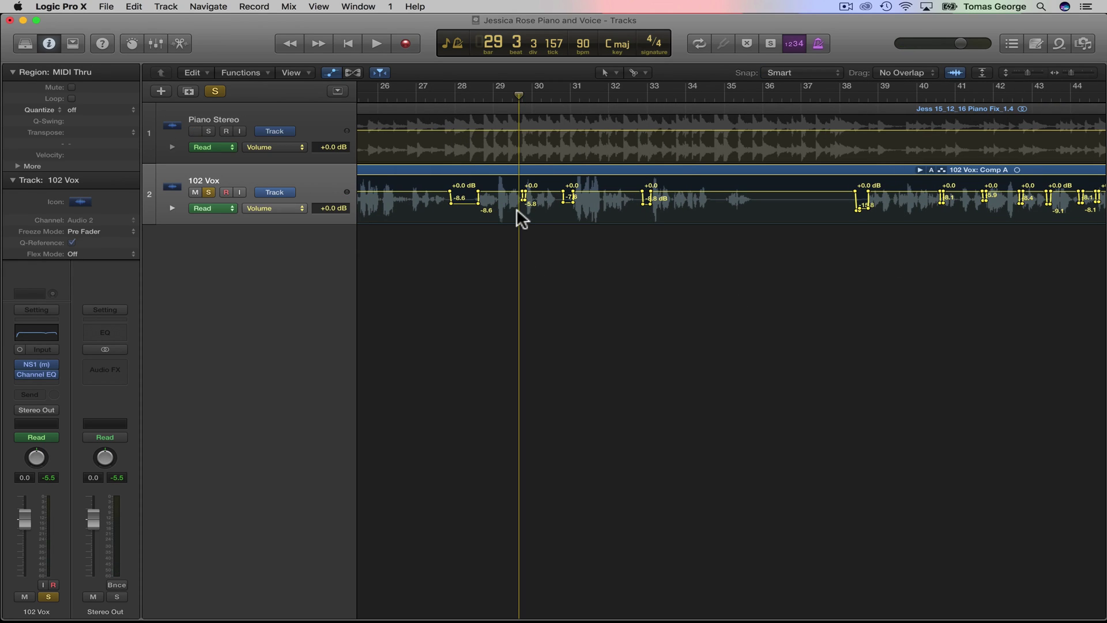
{"action": "left_click_drag", "start_coordinate": [1067, 70], "coordinate": [1065, 69]}
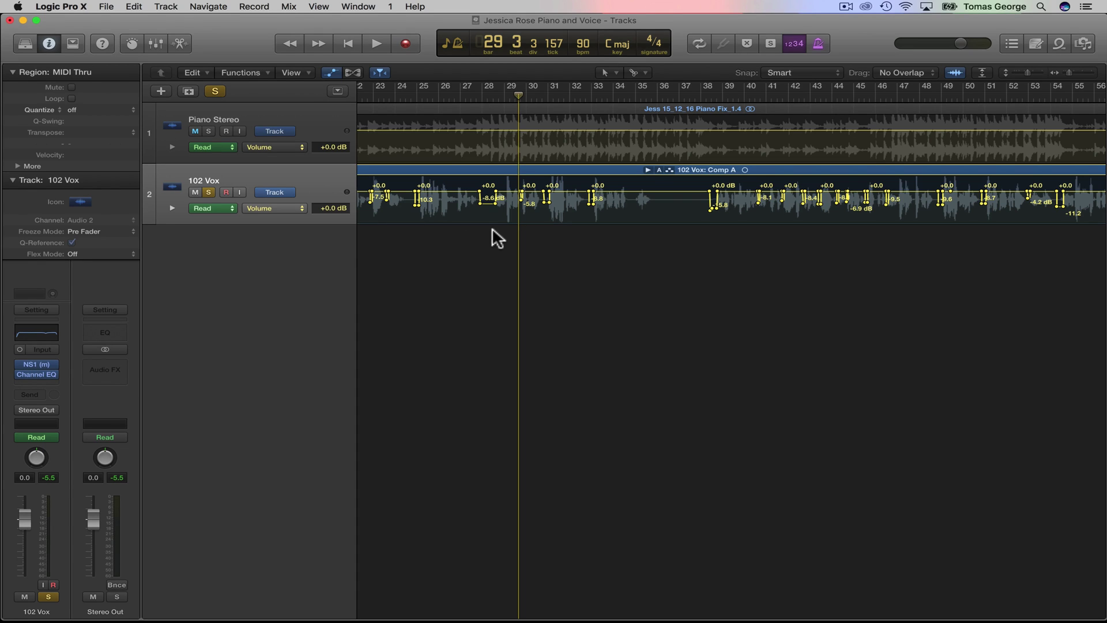
{"action": "left_click", "coordinate": [1066, 72]}
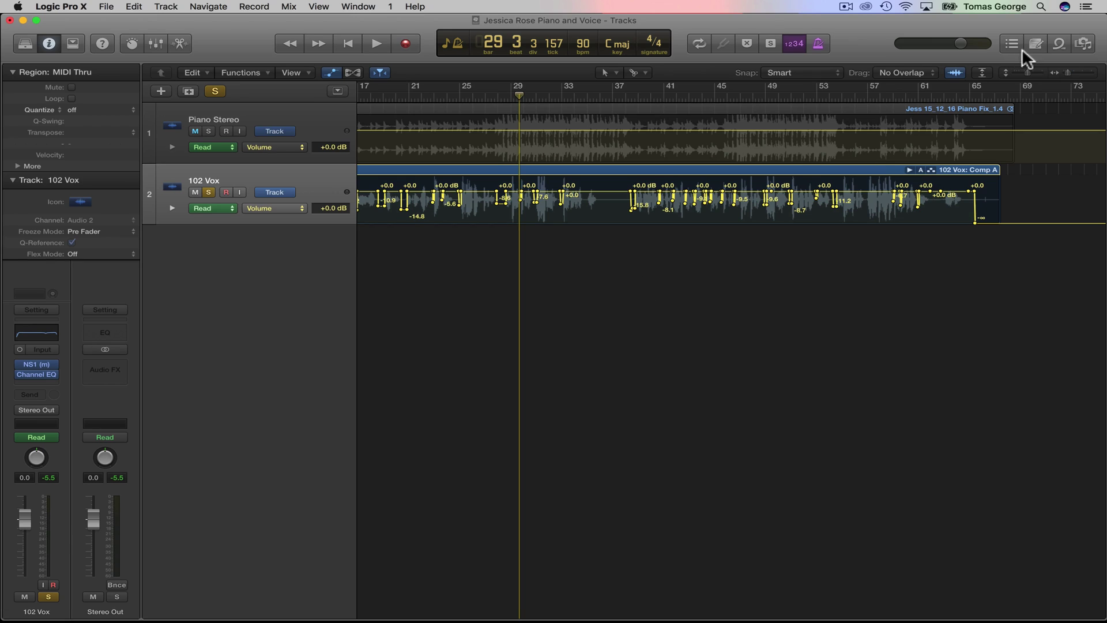
{"action": "left_click_drag", "start_coordinate": [1063, 71], "coordinate": [1058, 70]}
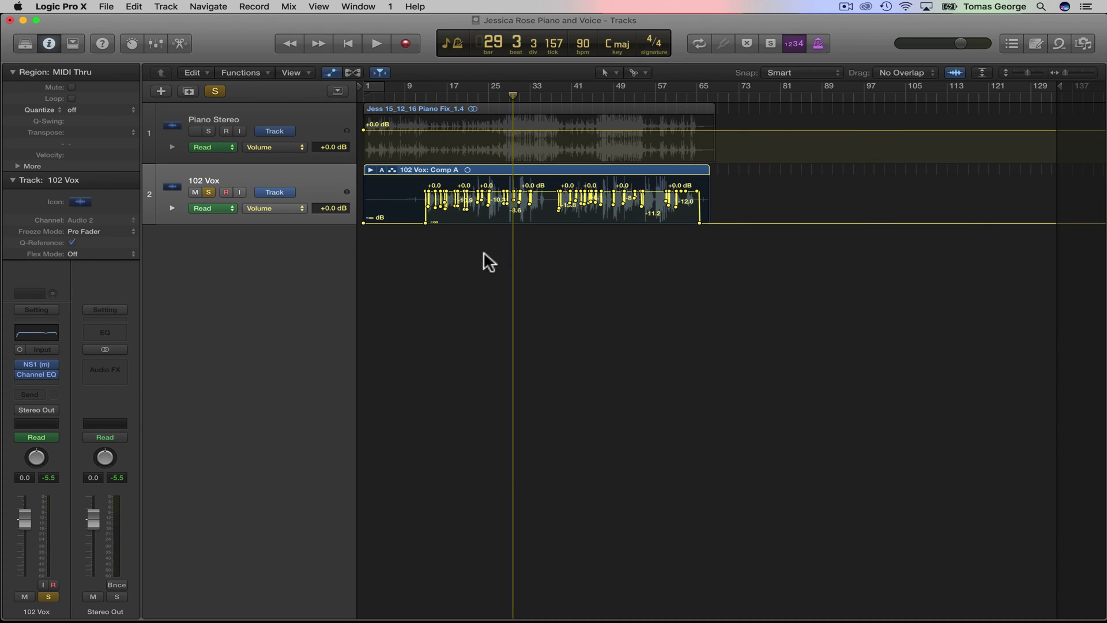
Step: Insert a mono Compressor after Channel EQ on 102 Vox
{"action": "left_click", "coordinate": [41, 380]}
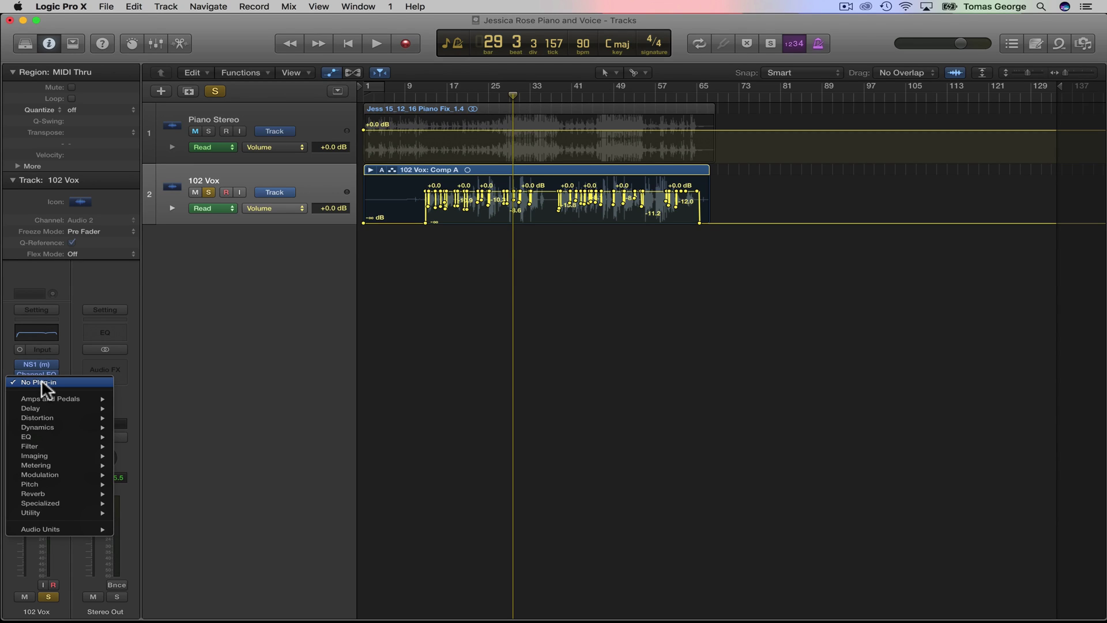
{"action": "mouse_move", "coordinate": [55, 426]}
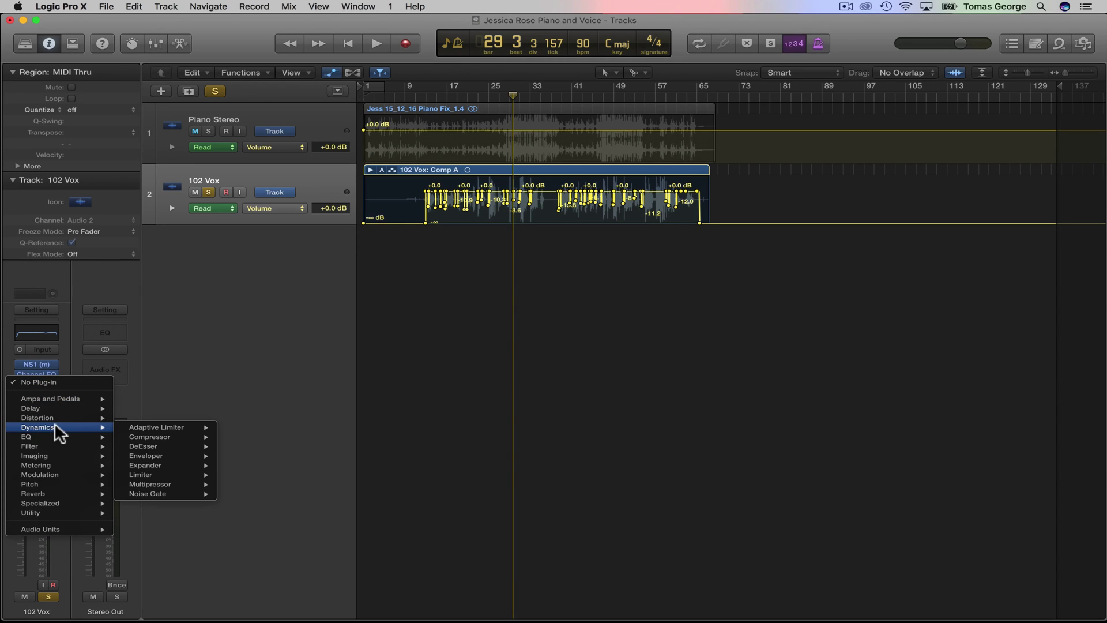
{"action": "mouse_move", "coordinate": [155, 436]}
{"action": "left_click", "coordinate": [239, 436]}
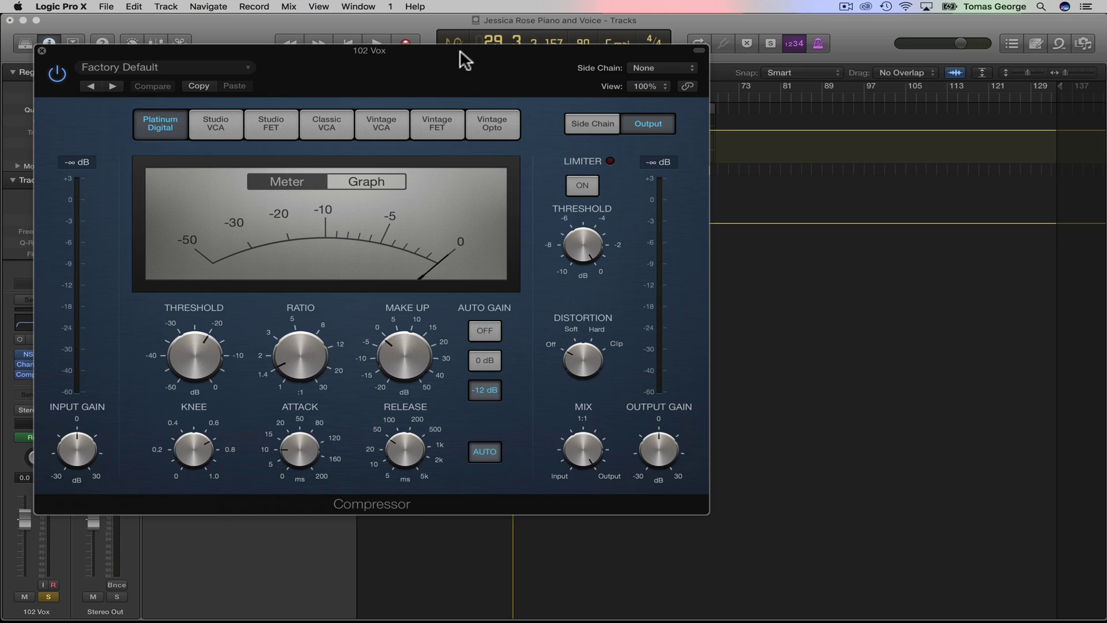
Step: Reposition the Compressor window clear of the tracks and play the vocal to audition it
{"action": "left_click_drag", "start_coordinate": [459, 50], "coordinate": [738, 191]}
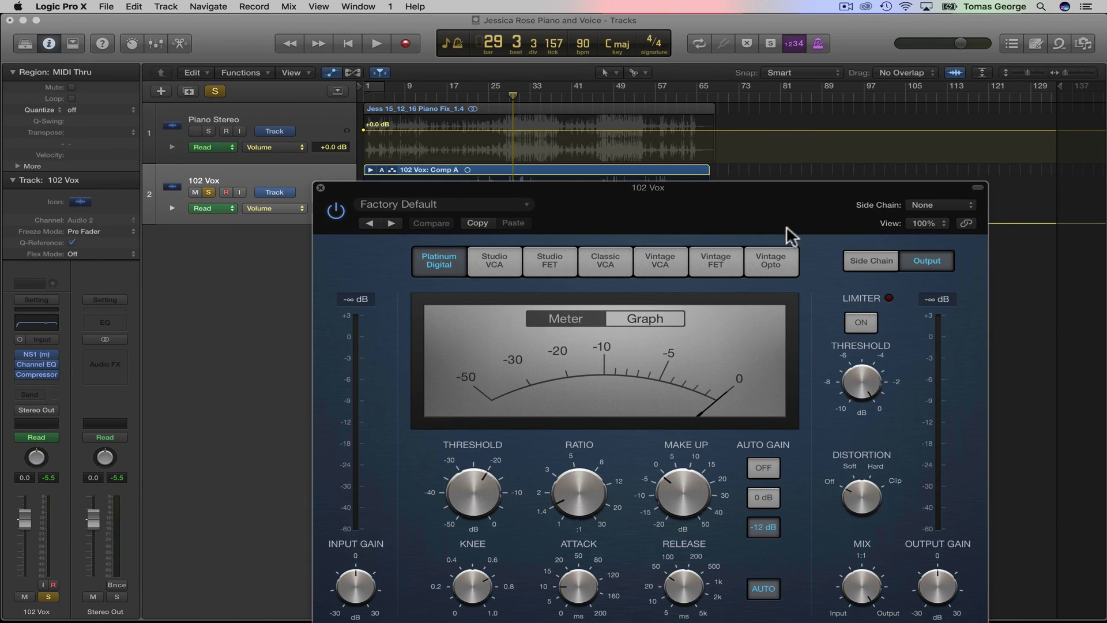
{"action": "left_click_drag", "start_coordinate": [783, 221], "coordinate": [724, 160]}
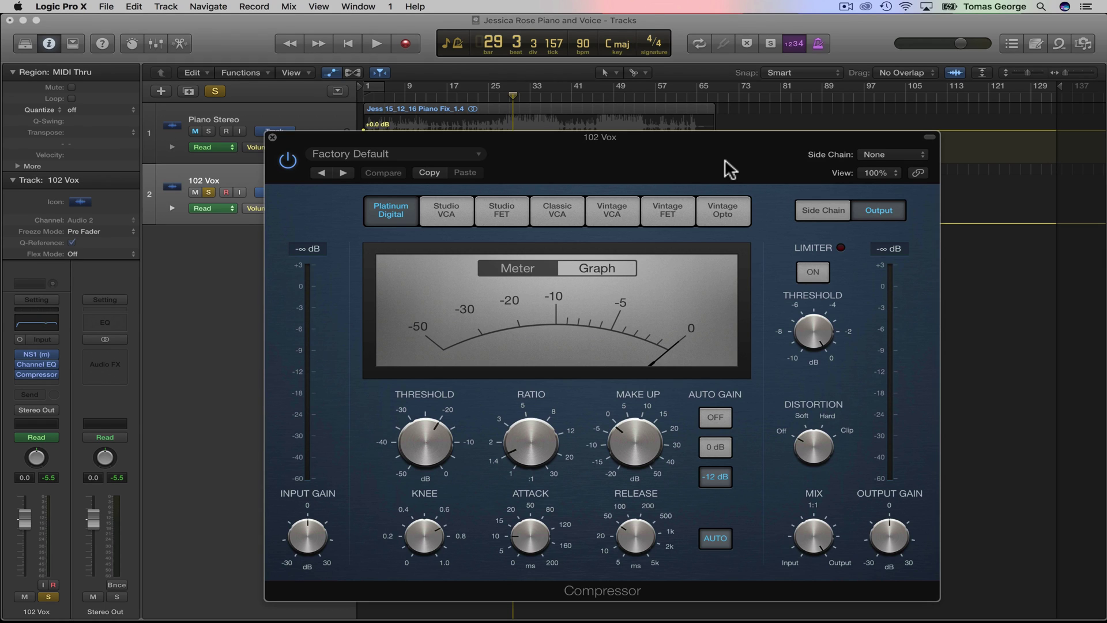
{"action": "left_click_drag", "start_coordinate": [730, 168], "coordinate": [725, 116]}
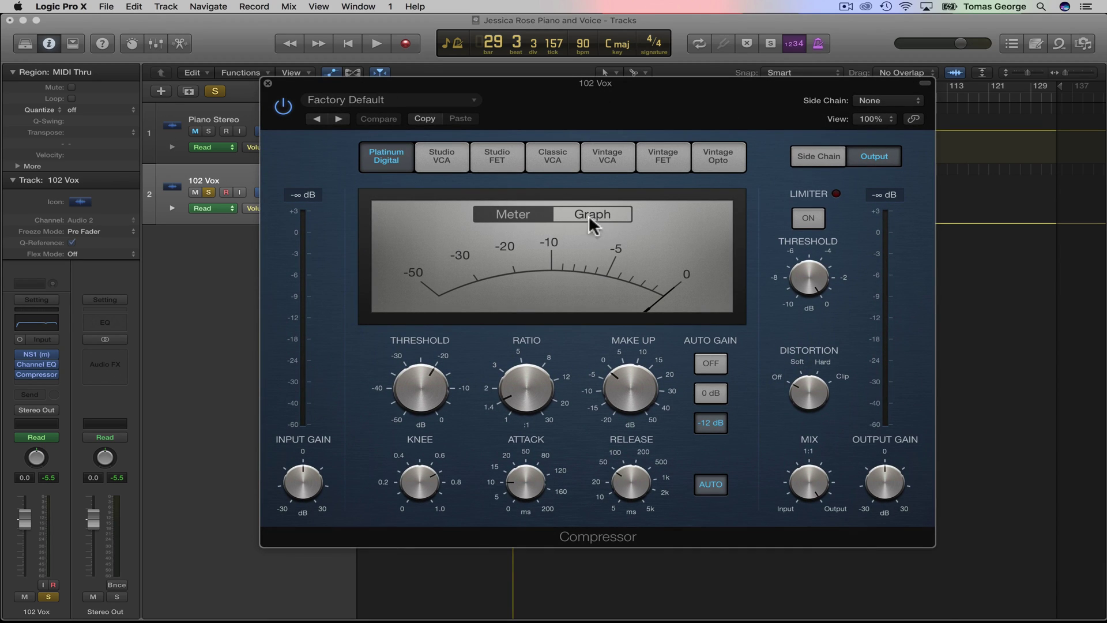
{"action": "left_click_drag", "start_coordinate": [639, 84], "coordinate": [739, 195]}
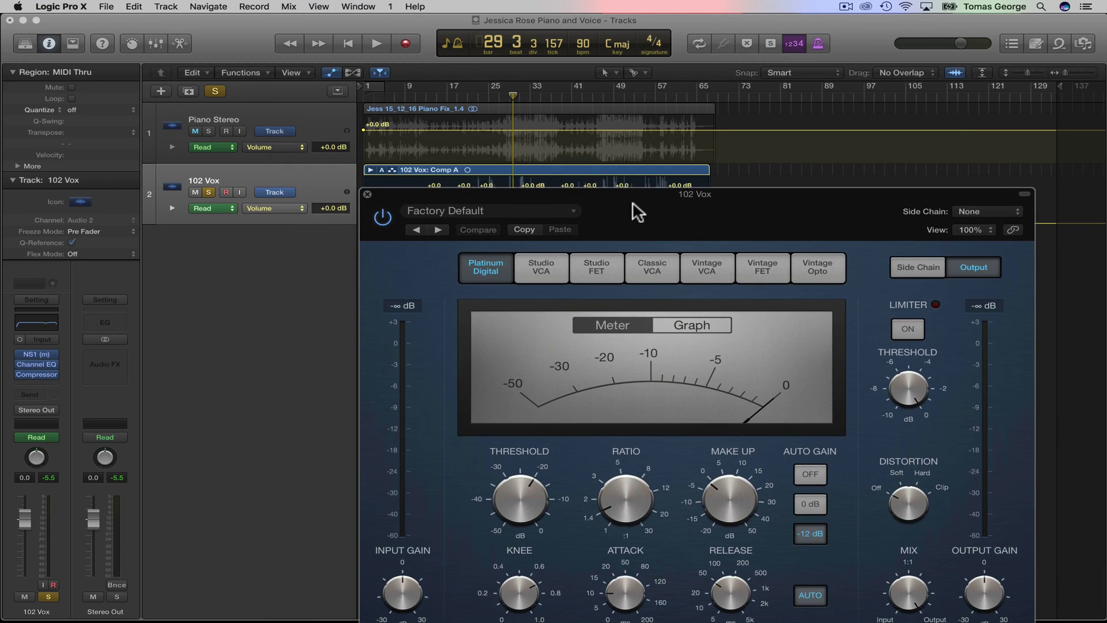
{"action": "key", "text": "space"}
{"action": "left_click_drag", "start_coordinate": [670, 208], "coordinate": [626, 107]}
{"action": "mouse_move", "coordinate": [566, 389]}
{"action": "mouse_move", "coordinate": [730, 393]}
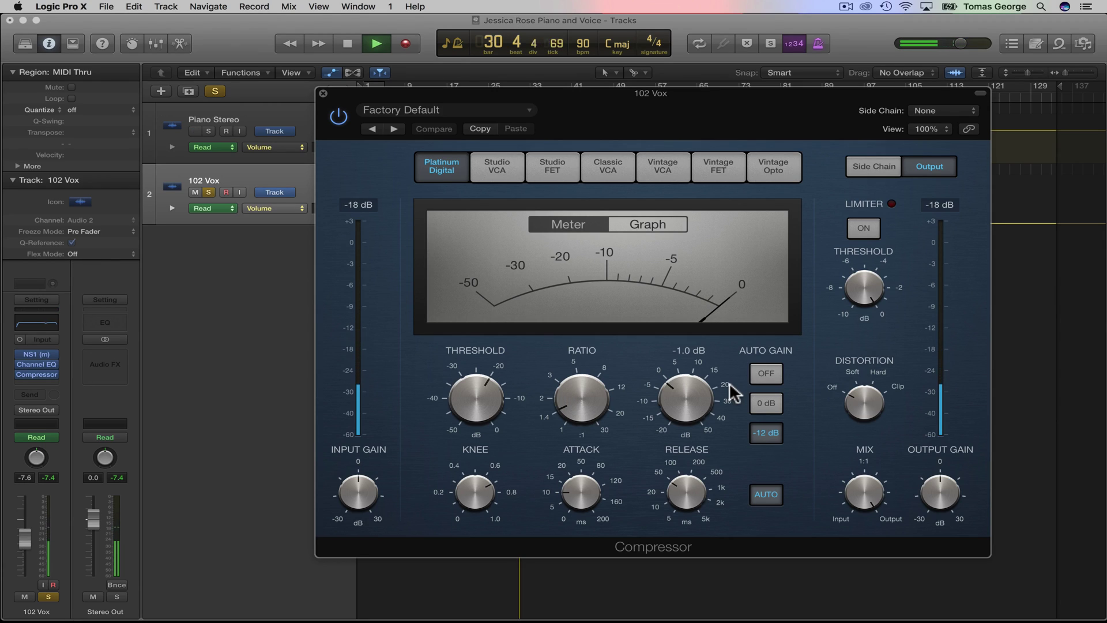
{"action": "key", "text": "space"}
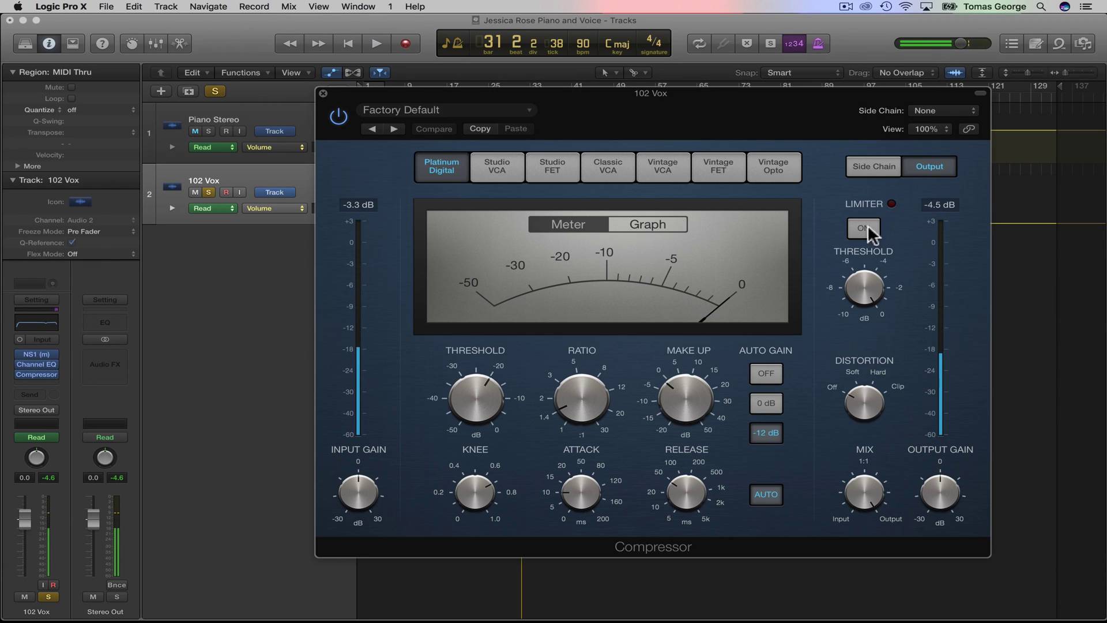
Step: Turn on the Compressor's limiter and set ratio 2.1:1 and threshold -28 dB
{"action": "left_click", "coordinate": [865, 228]}
{"action": "mouse_move", "coordinate": [861, 293]}
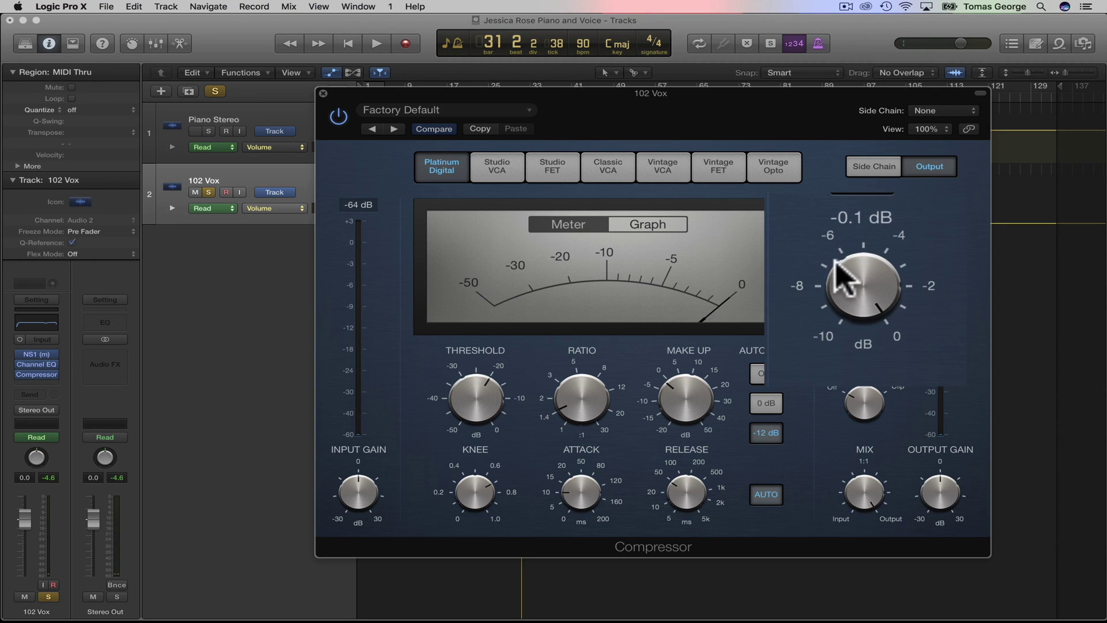
{"action": "mouse_move", "coordinate": [649, 382]}
{"action": "key", "text": "space"}
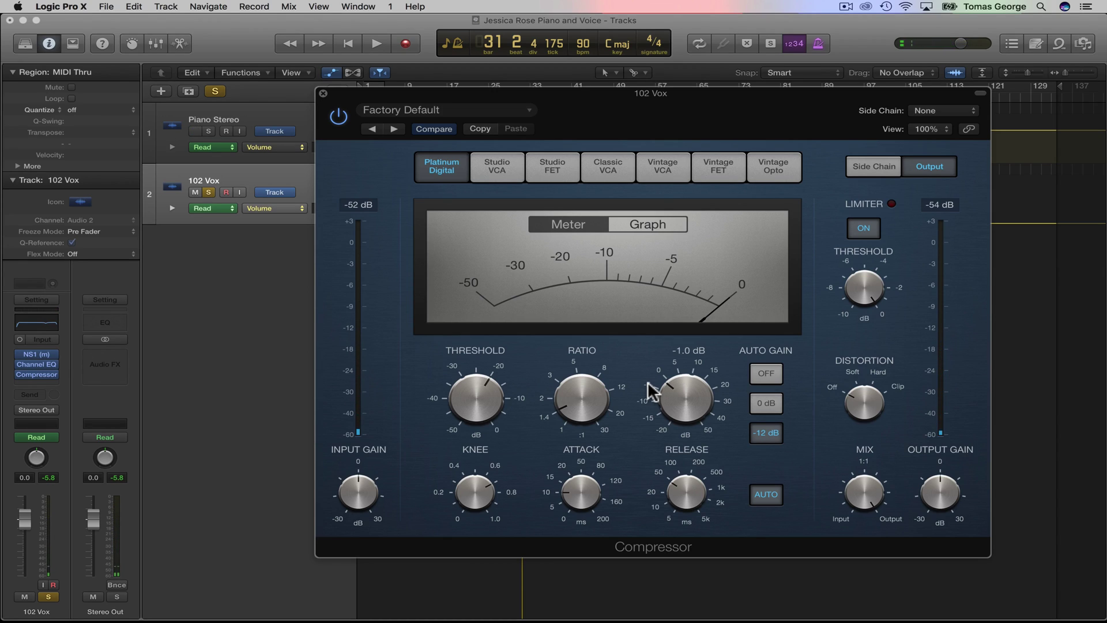
{"action": "key", "text": "space"}
{"action": "mouse_move", "coordinate": [544, 408]}
{"action": "left_click_drag", "start_coordinate": [564, 354], "coordinate": [574, 377]}
{"action": "left_click_drag", "start_coordinate": [482, 396], "coordinate": [495, 466]}
Step: Zoom the arrangement in and loop bars 39–48 for playback
{"action": "left_click_drag", "start_coordinate": [579, 98], "coordinate": [575, 288]}
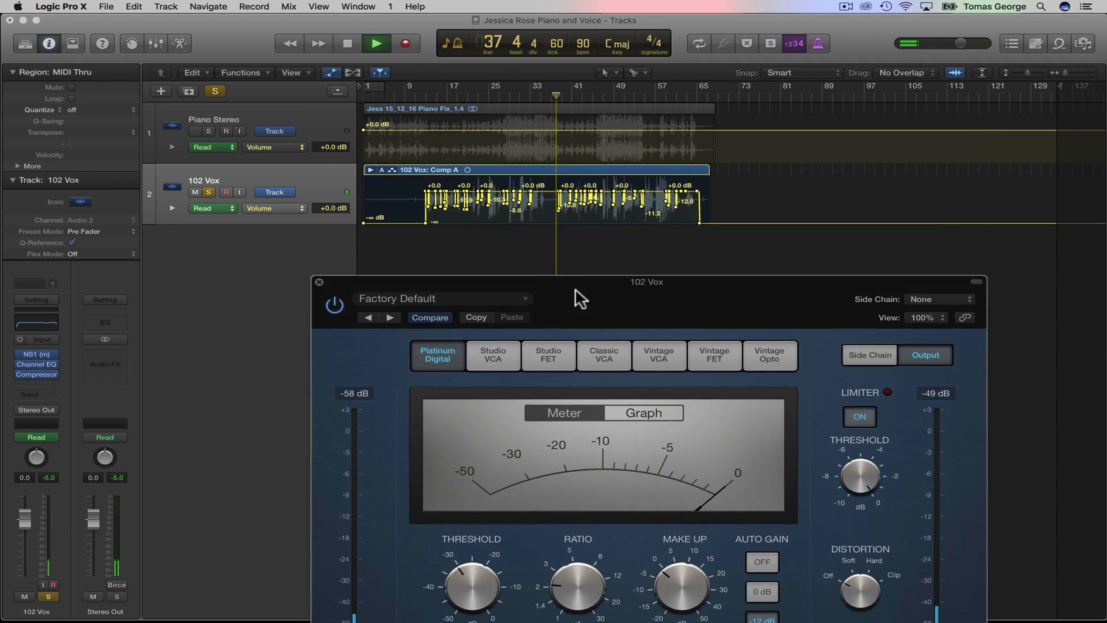
{"action": "key", "text": "space"}
{"action": "left_click", "coordinate": [1083, 72]}
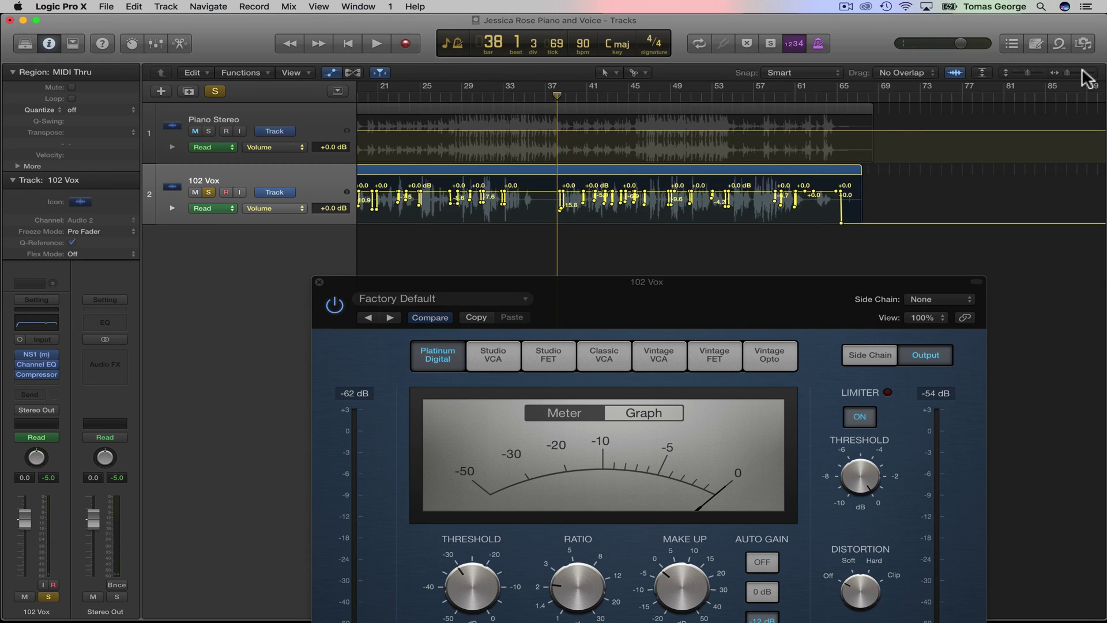
{"action": "left_click_drag", "start_coordinate": [574, 87], "coordinate": [759, 90]}
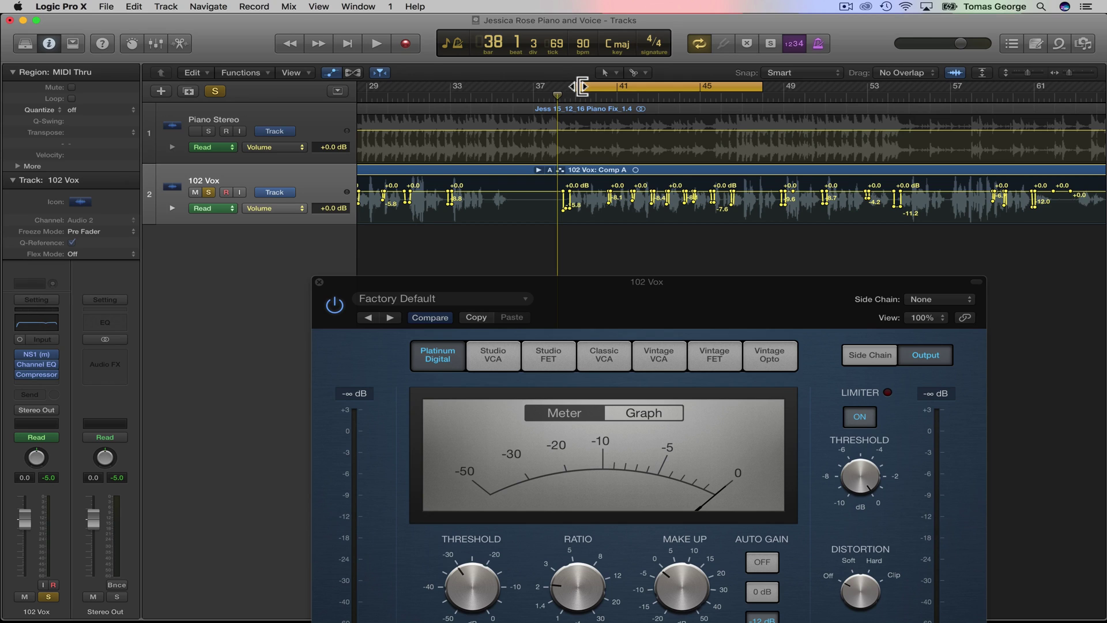
{"action": "key", "text": "space"}
Step: Tighten the Compressor to about 5.4:1 ratio with threshold near -24.5 dB while looping
{"action": "left_click_drag", "start_coordinate": [646, 303], "coordinate": [651, 93]}
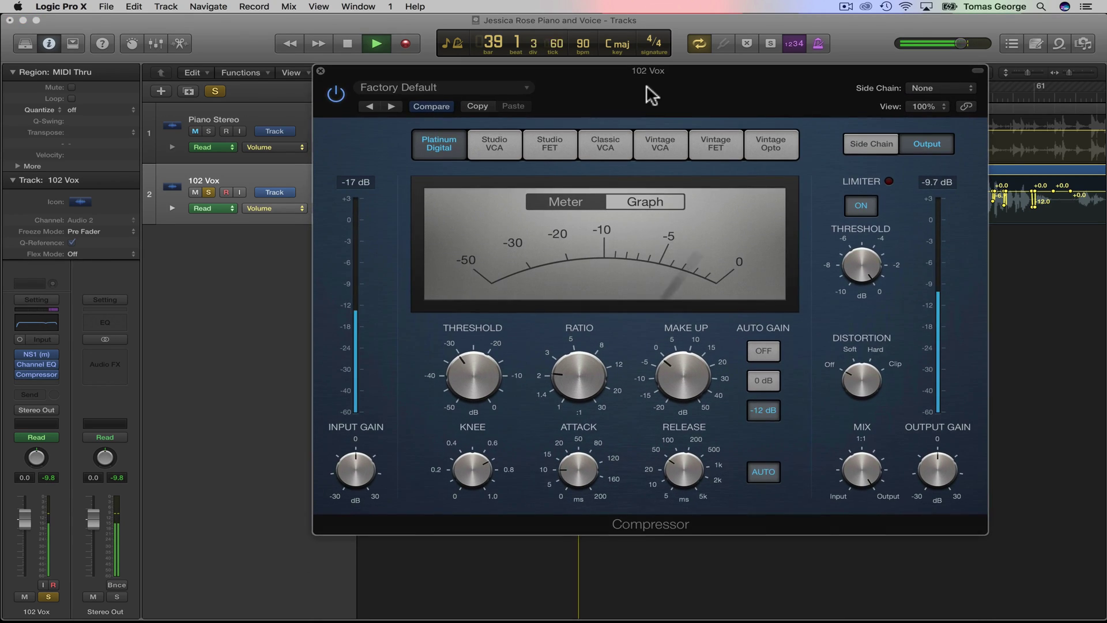
{"action": "left_click_drag", "start_coordinate": [571, 386], "coordinate": [576, 343]}
{"action": "key", "text": "space"}
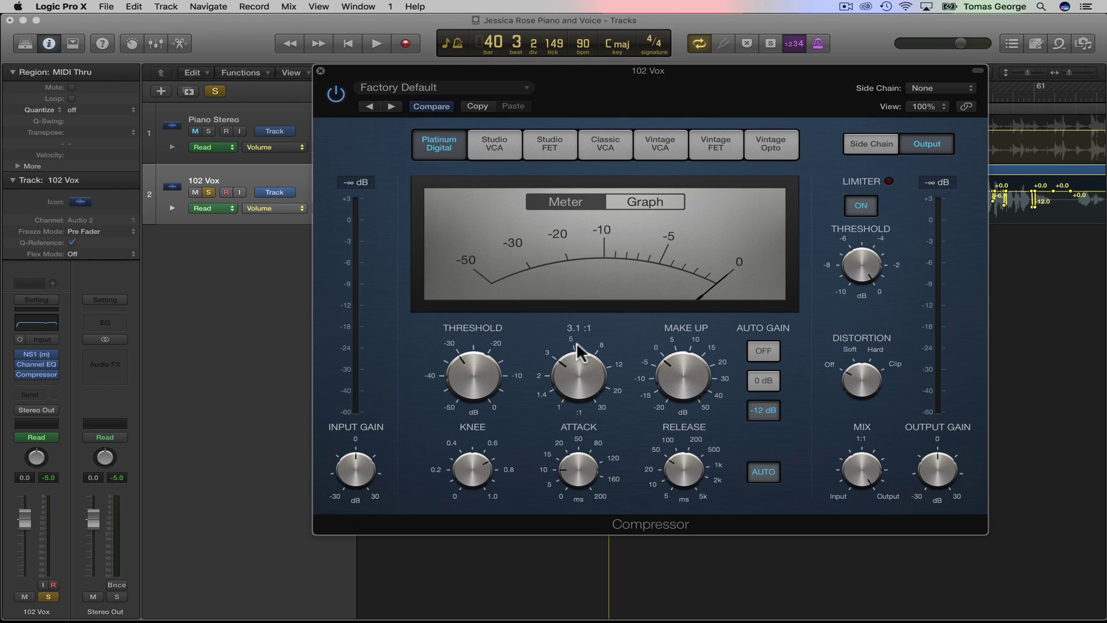
{"action": "key", "text": "space"}
{"action": "left_click_drag", "start_coordinate": [576, 376], "coordinate": [577, 366]}
{"action": "left_click_drag", "start_coordinate": [470, 376], "coordinate": [504, 343]}
{"action": "left_click_drag", "start_coordinate": [572, 376], "coordinate": [577, 328]}
{"action": "key", "text": "space"}
{"action": "mouse_move", "coordinate": [473, 380]}
{"action": "mouse_move", "coordinate": [581, 368]}
{"action": "mouse_move", "coordinate": [698, 378]}
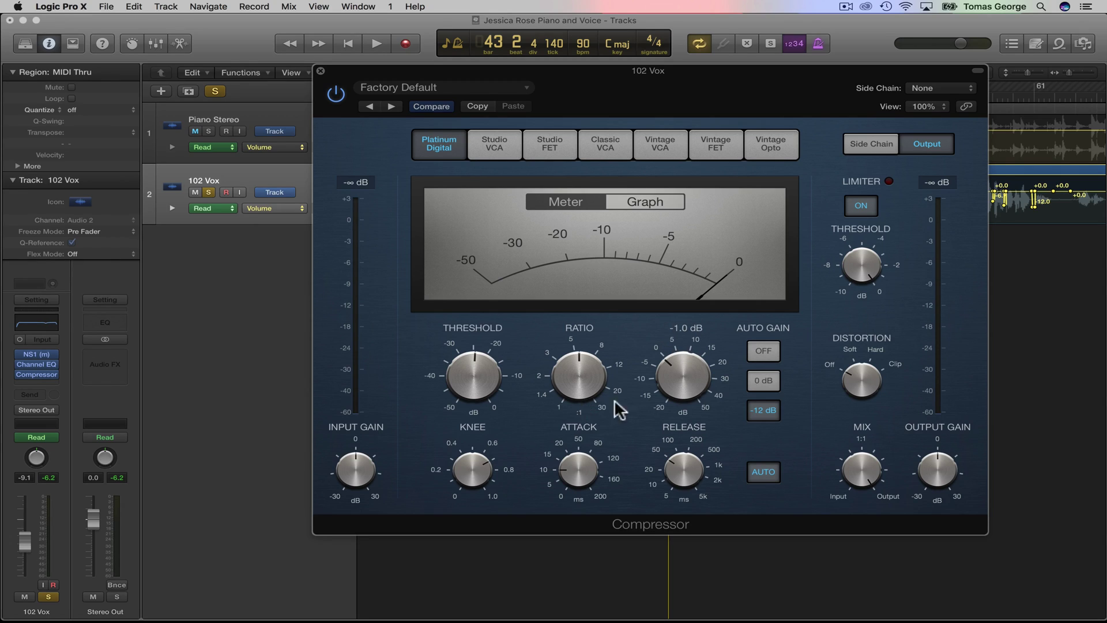
{"action": "mouse_move", "coordinate": [529, 369]}
Step: Move the Compressor down a slot and insert a DeEsser after Channel EQ, trying its threshold near bar 38
{"action": "left_click", "coordinate": [320, 68]}
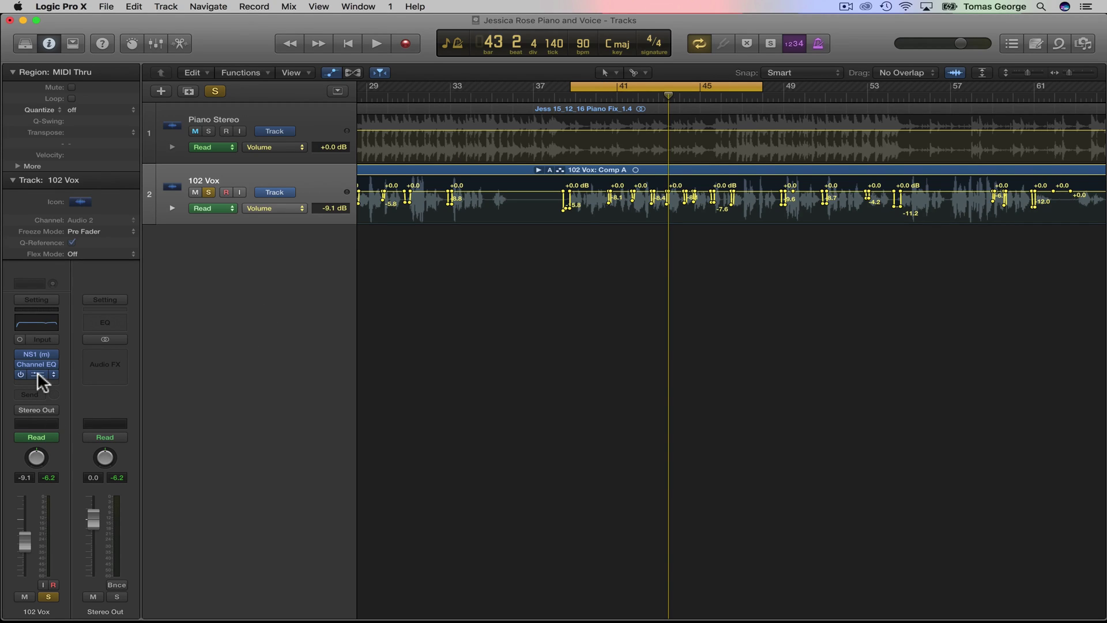
{"action": "left_click_drag", "start_coordinate": [37, 379], "coordinate": [37, 378]}
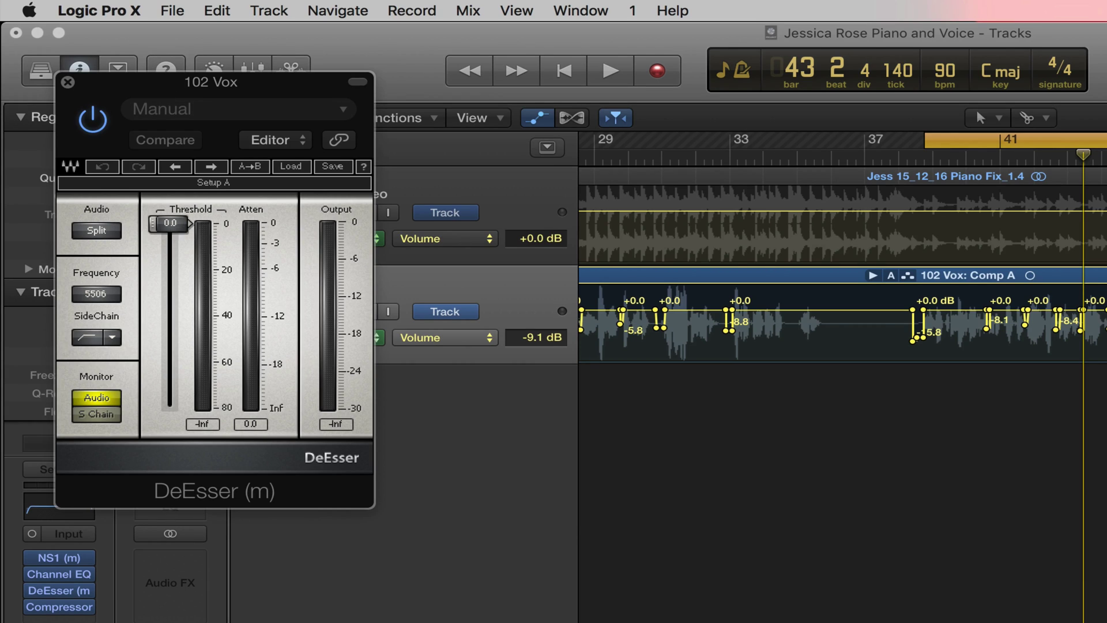
{"action": "mouse_move", "coordinate": [171, 224]}
{"action": "left_mouse_down"}
{"action": "mouse_move", "coordinate": [170, 273]}
{"action": "mouse_move", "coordinate": [171, 242]}
{"action": "left_mouse_up"}
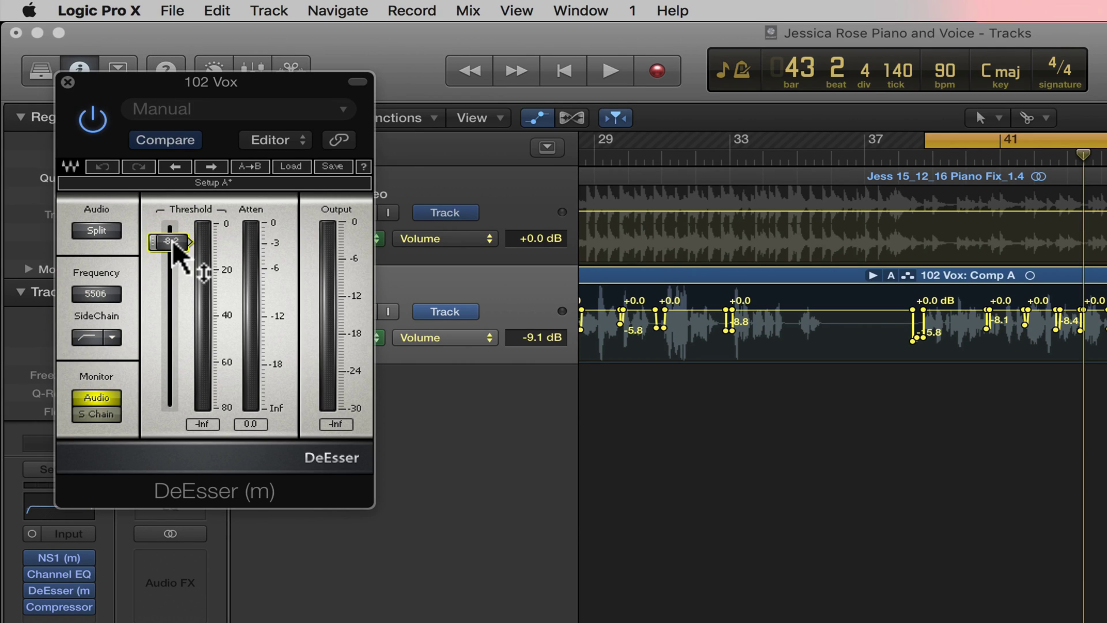
{"action": "double_click", "coordinate": [920, 155]}
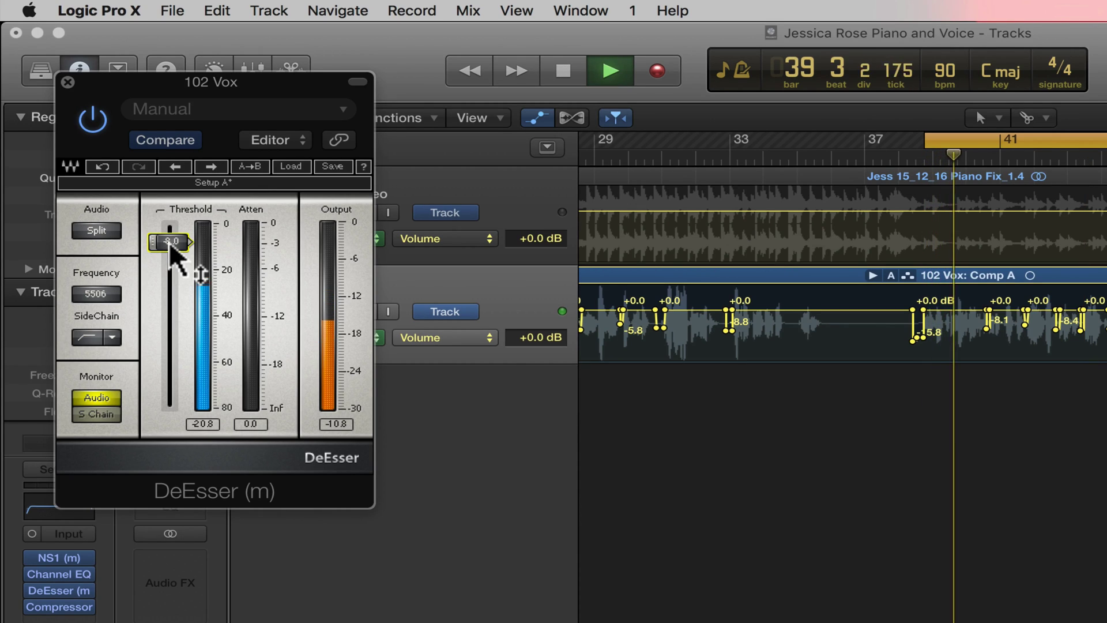
{"action": "left_click_drag", "start_coordinate": [170, 241], "coordinate": [170, 241]}
{"action": "key", "text": "space"}
Step: Zoom in, enlarge the track lanes and loop a short section within bar 39
{"action": "key", "text": "super+Right"}
{"action": "key", "text": "super+Right"}
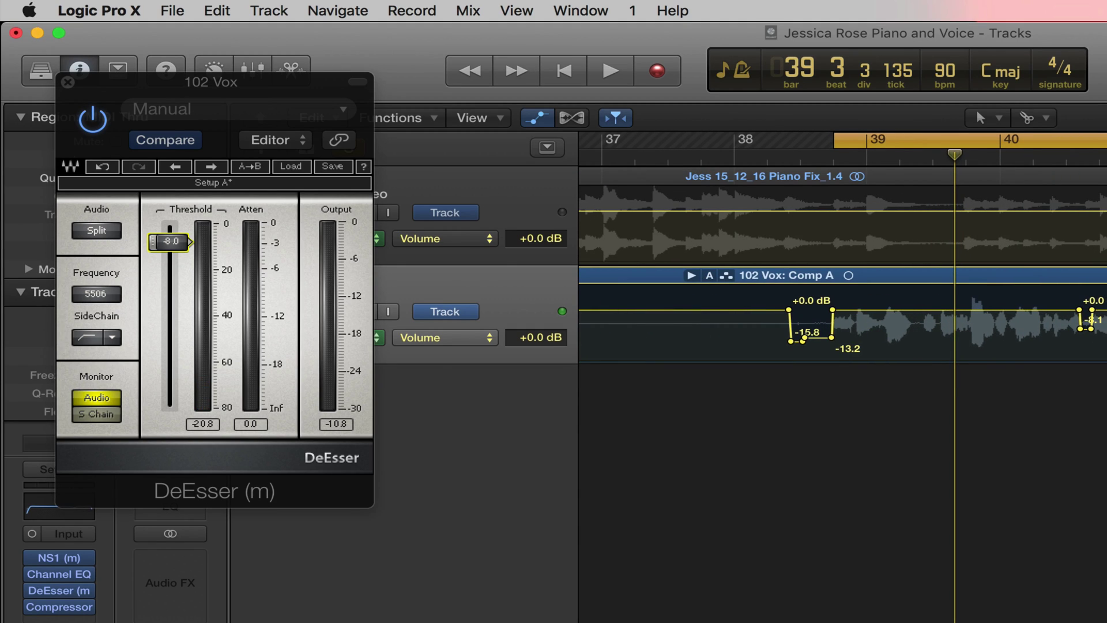
{"action": "key", "text": "super+Down"}
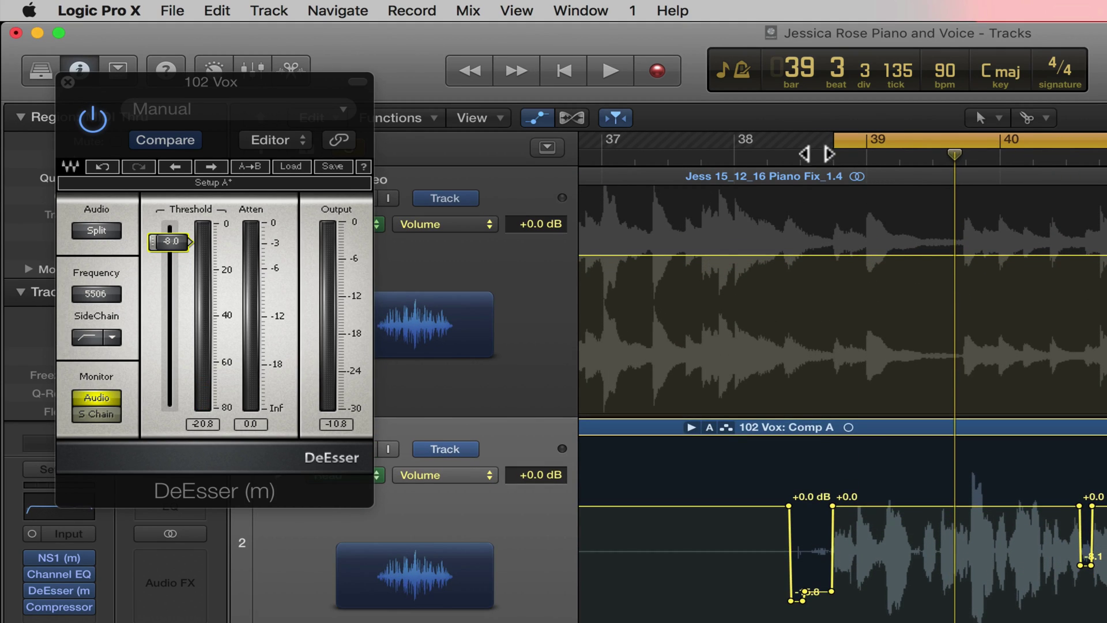
{"action": "left_click", "coordinate": [885, 144]}
{"action": "key", "text": "space"}
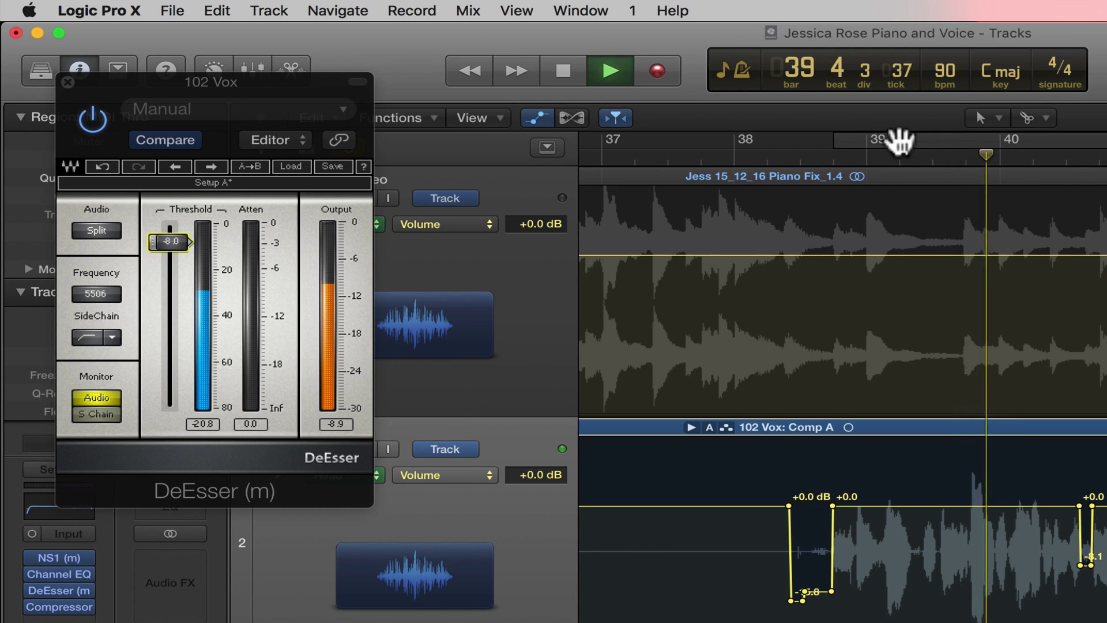
{"action": "key", "text": "space"}
{"action": "left_click_drag", "start_coordinate": [899, 141], "coordinate": [1016, 144]}
{"action": "key", "text": "space"}
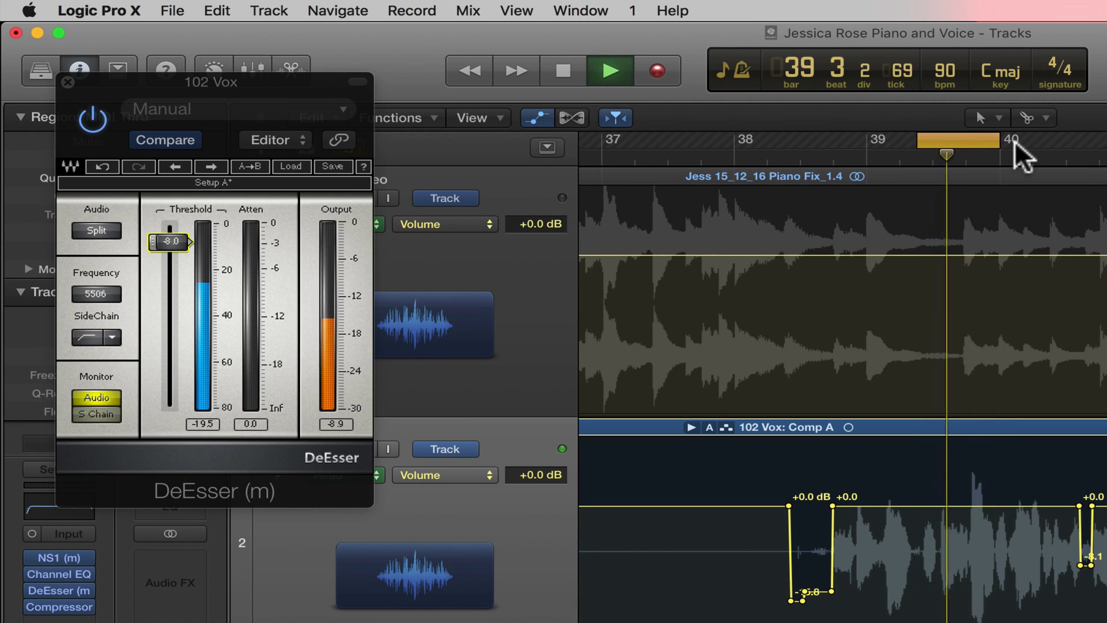
{"action": "key", "text": "space"}
Step: Set the DeEsser threshold to about -31.3 dB while auditioning the loop
{"action": "left_click_drag", "start_coordinate": [171, 242], "coordinate": [169, 409]}
{"action": "key", "text": "space"}
{"action": "key", "text": "space"}
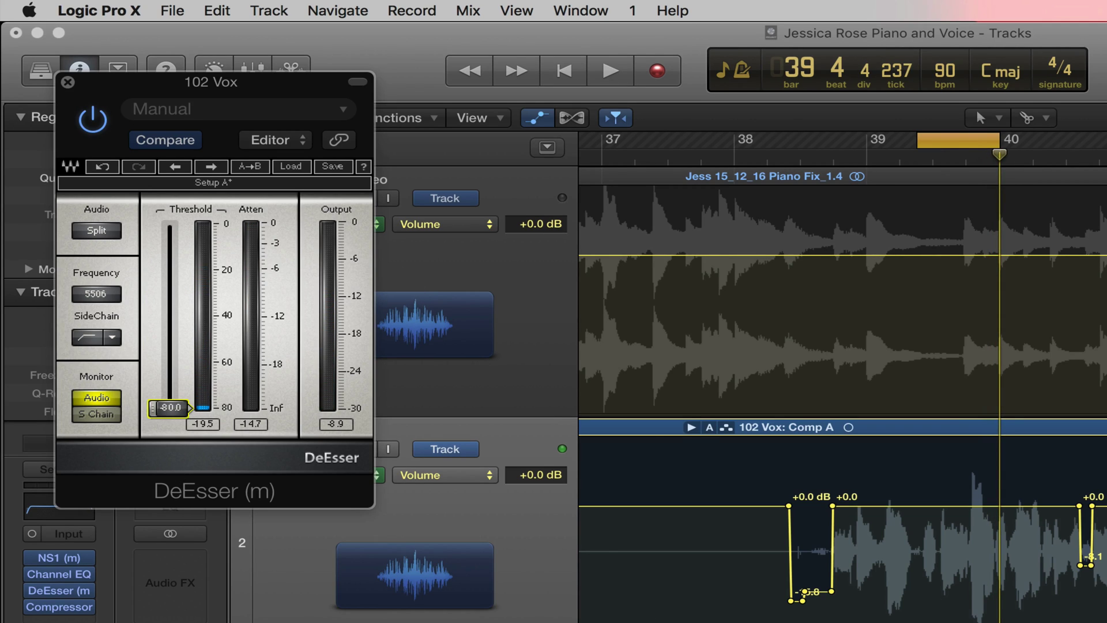
{"action": "key", "text": "space"}
{"action": "left_click_drag", "start_coordinate": [151, 424], "coordinate": [167, 295]}
{"action": "key", "text": "space"}
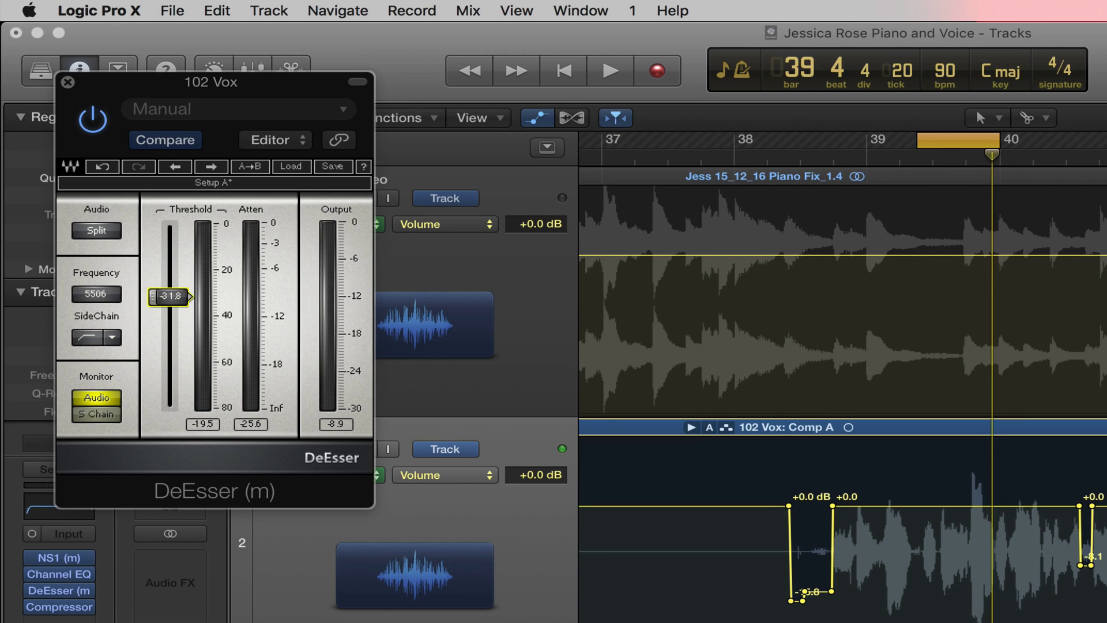
{"action": "left_click_drag", "start_coordinate": [167, 296], "coordinate": [168, 295]}
{"action": "key", "text": "space"}
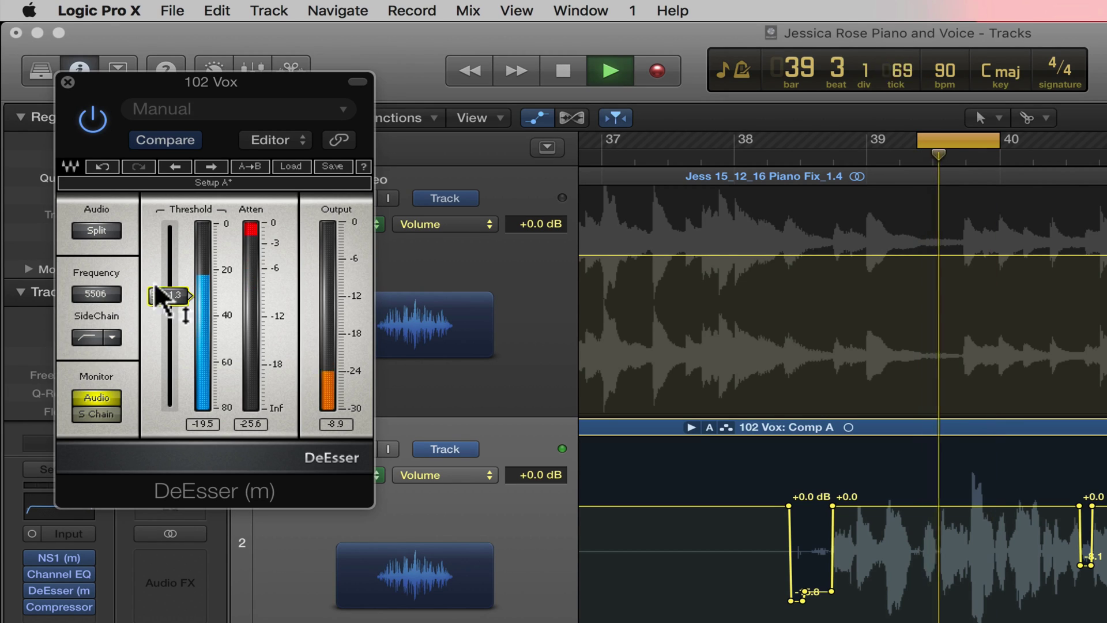
Step: Close the DeEsser, turn off the loop and zoom out to show bars 25–69
{"action": "left_click", "coordinate": [68, 82]}
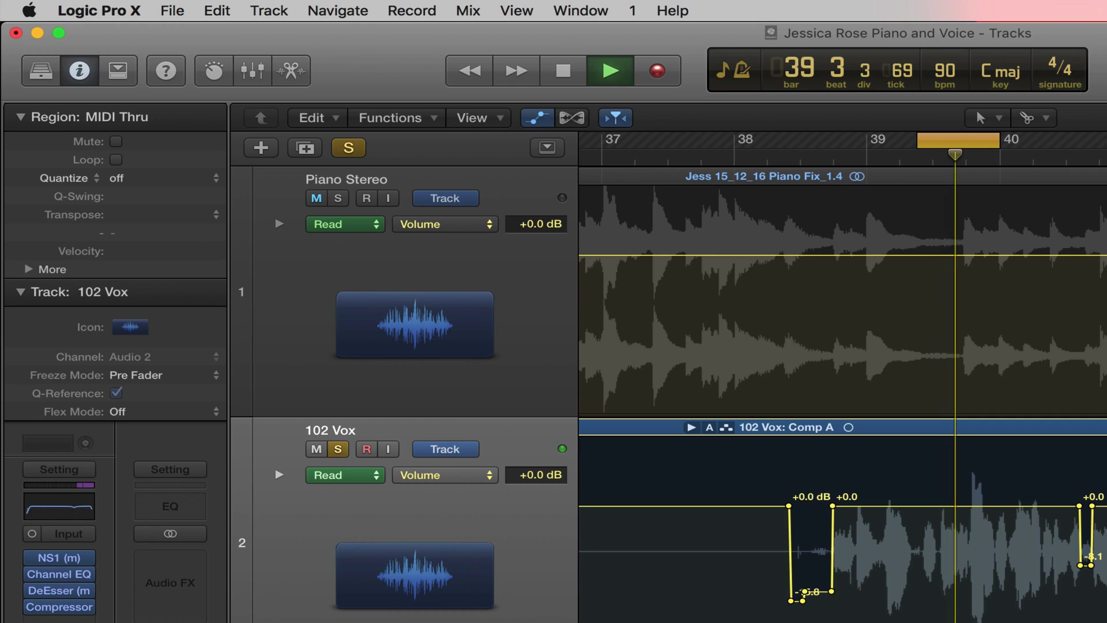
{"action": "key", "text": "space"}
{"action": "left_click", "coordinate": [987, 142]}
{"action": "key", "text": "super+Left"}
{"action": "key", "text": "super+Left"}
{"action": "key", "text": "super+Up"}
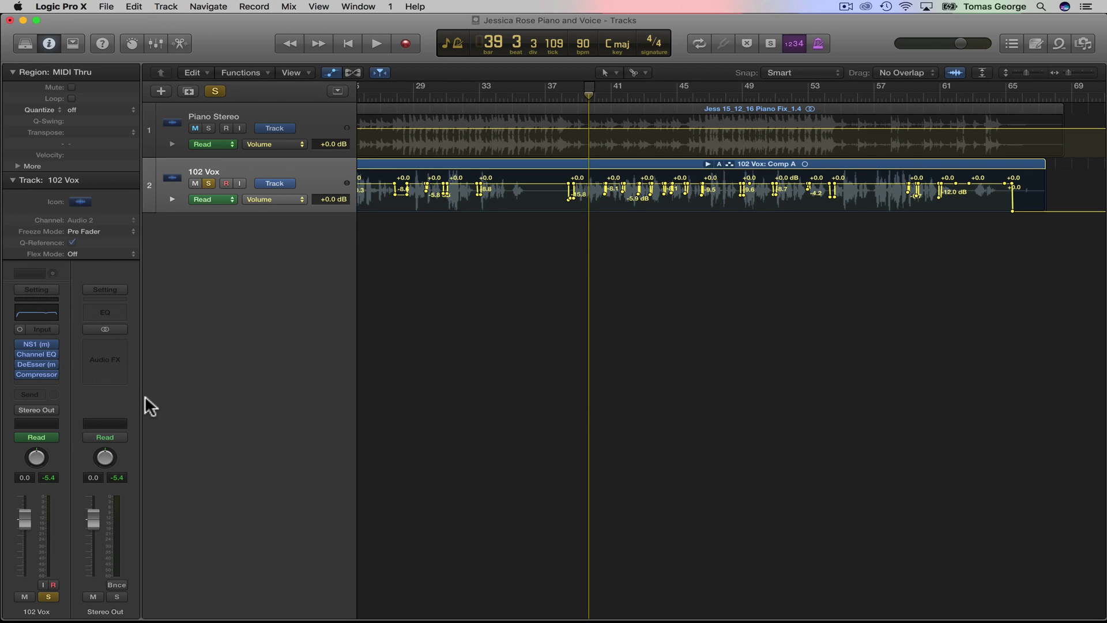
Step: Load the SoulMate factory preset on the vocal's Doubler and audition it
{"action": "left_click", "coordinate": [40, 383]}
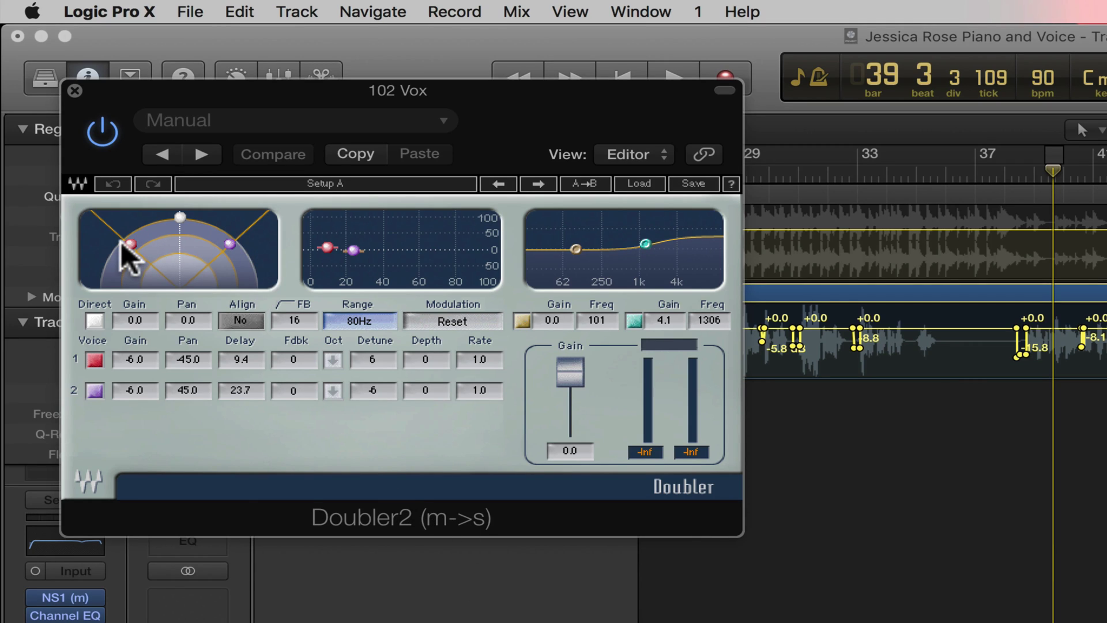
{"action": "left_click", "coordinate": [413, 121]}
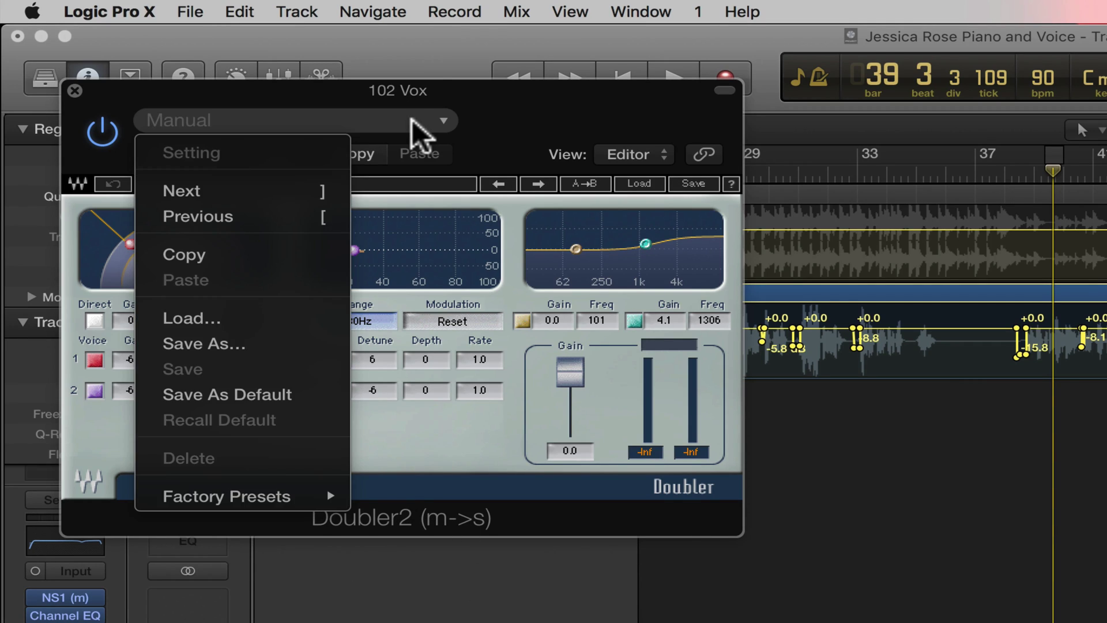
{"action": "mouse_move", "coordinate": [294, 493]}
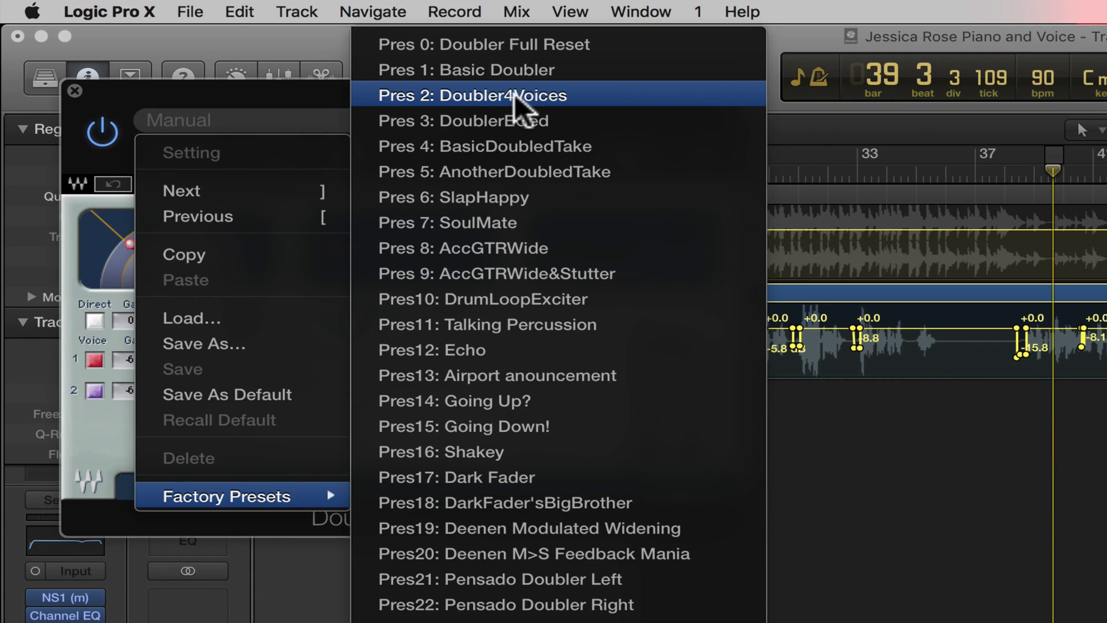
{"action": "left_click", "coordinate": [525, 218]}
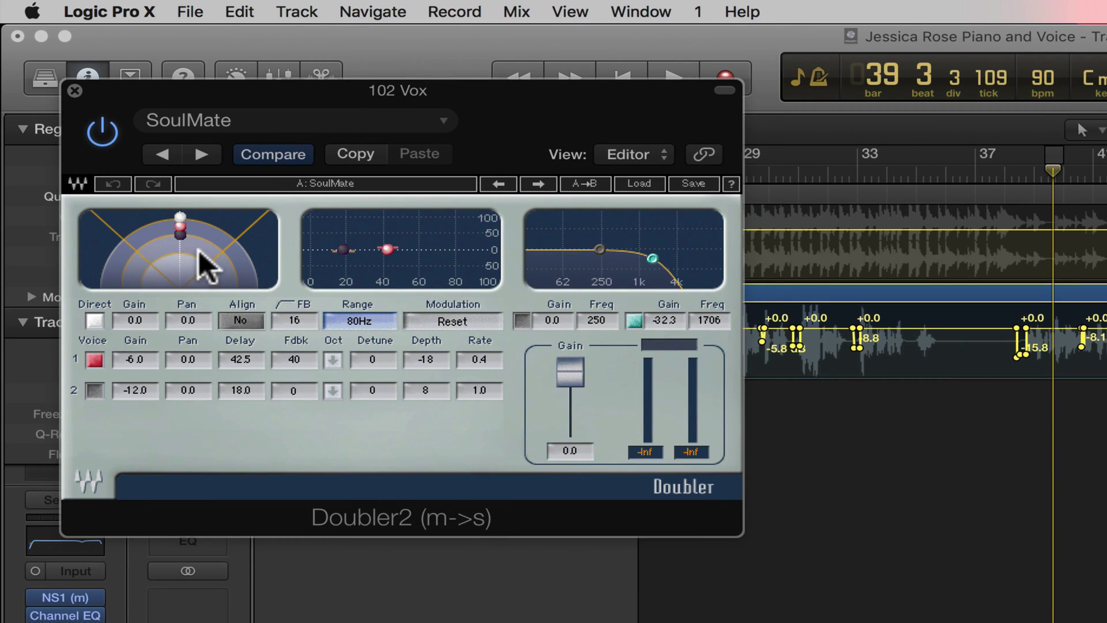
{"action": "key", "text": "space"}
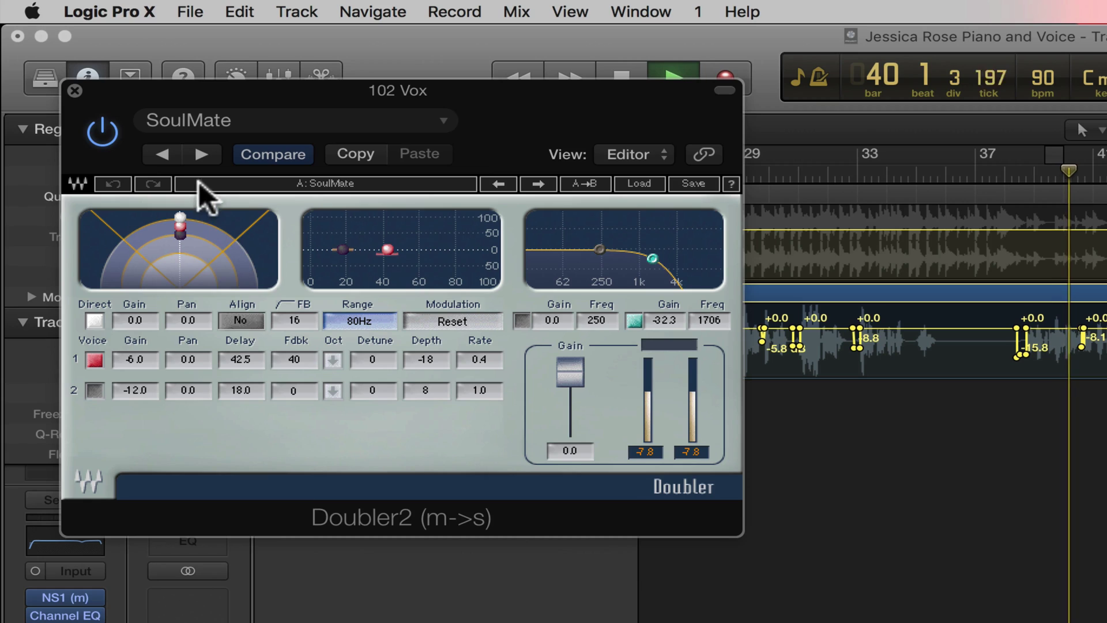
{"action": "key", "text": "space"}
Step: Bring the Doubler's factory preset menu up again
{"action": "left_click", "coordinate": [414, 122]}
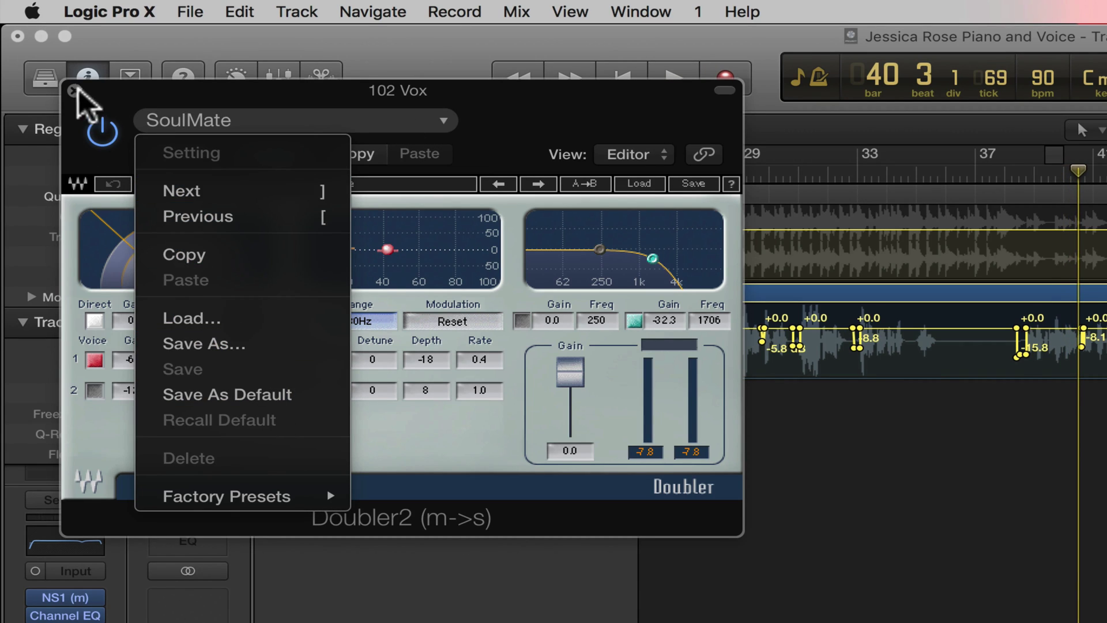
{"action": "left_click", "coordinate": [114, 105]}
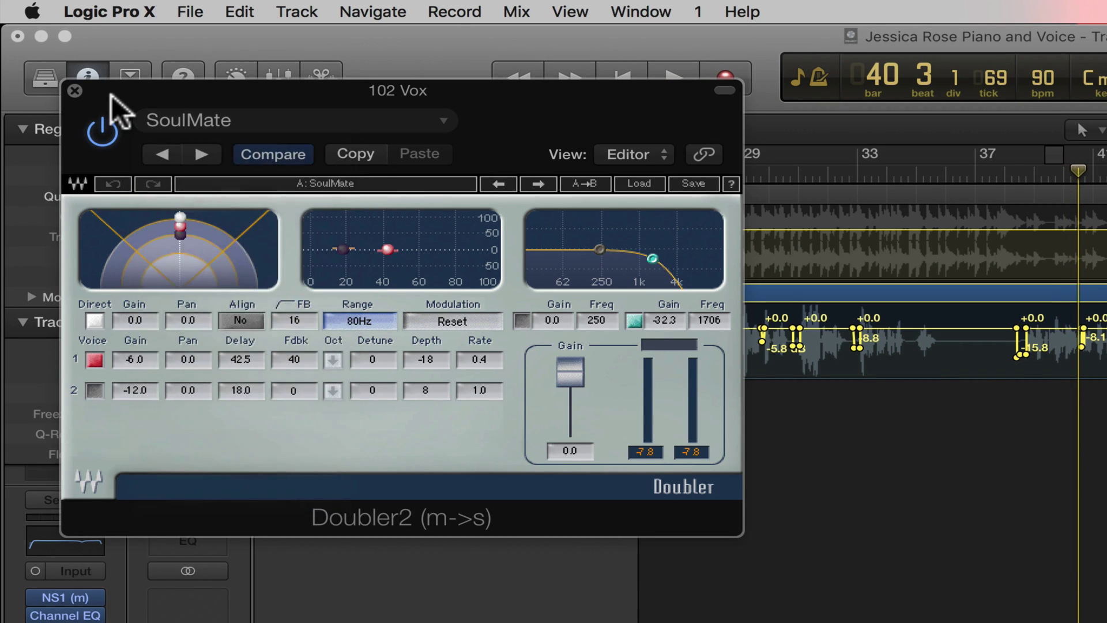
{"action": "left_click", "coordinate": [290, 119]}
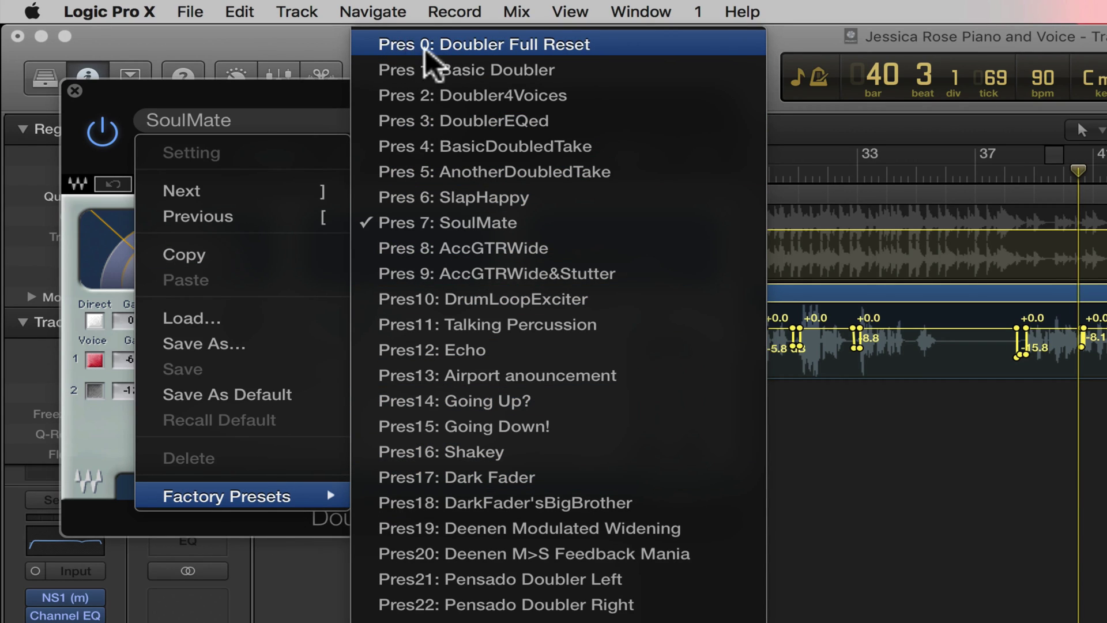
Step: Load Doubler Full Reset, pan voice 1 to the right and lengthen its delay while listening
{"action": "left_click", "coordinate": [505, 45]}
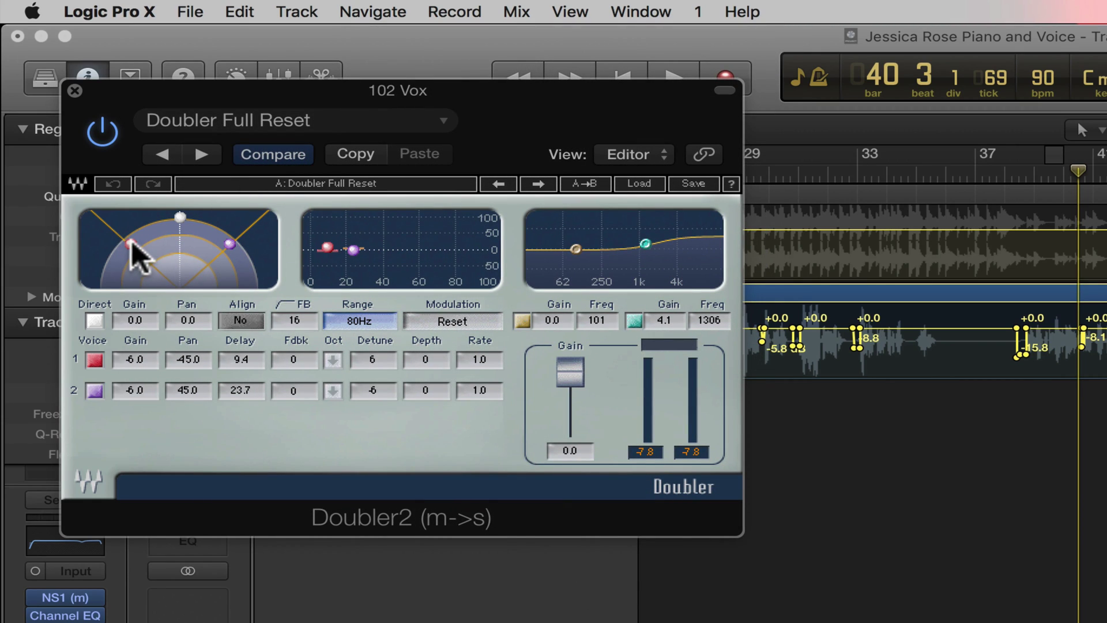
{"action": "left_click_drag", "start_coordinate": [130, 243], "coordinate": [146, 219]}
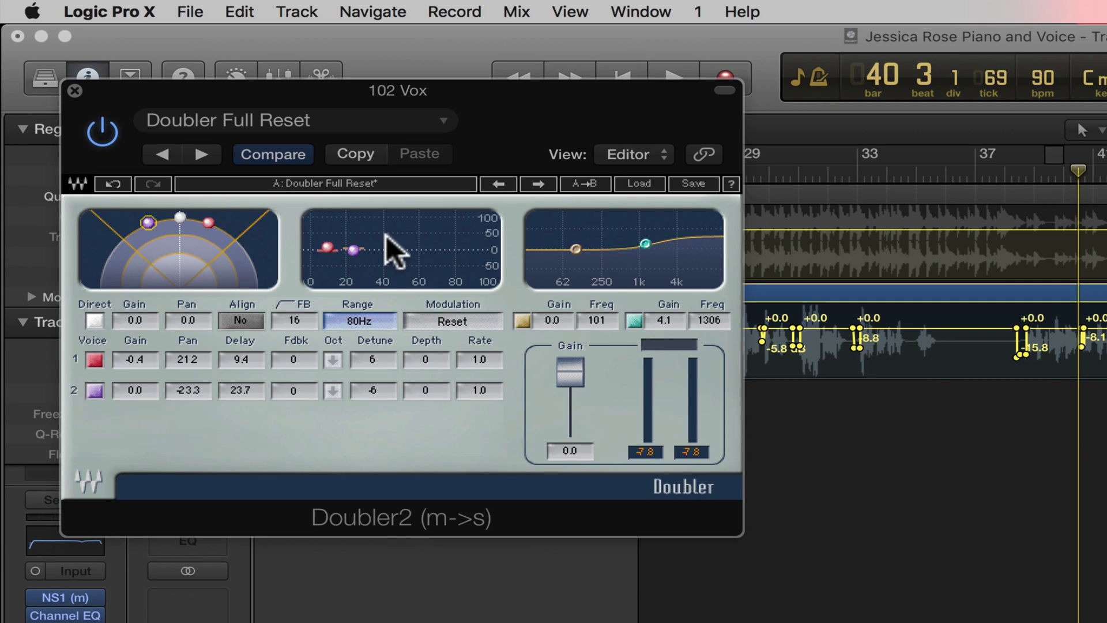
{"action": "mouse_move", "coordinate": [324, 241]}
{"action": "left_mouse_down"}
{"action": "mouse_move", "coordinate": [368, 241]}
{"action": "mouse_move", "coordinate": [338, 248]}
{"action": "left_mouse_up"}
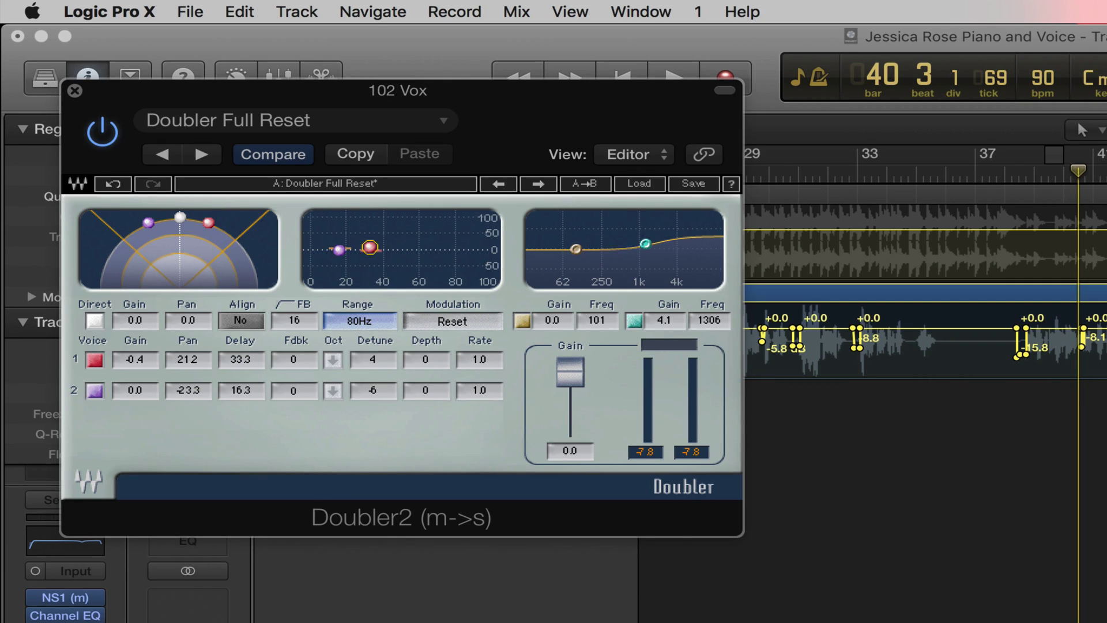
{"action": "key", "text": "space"}
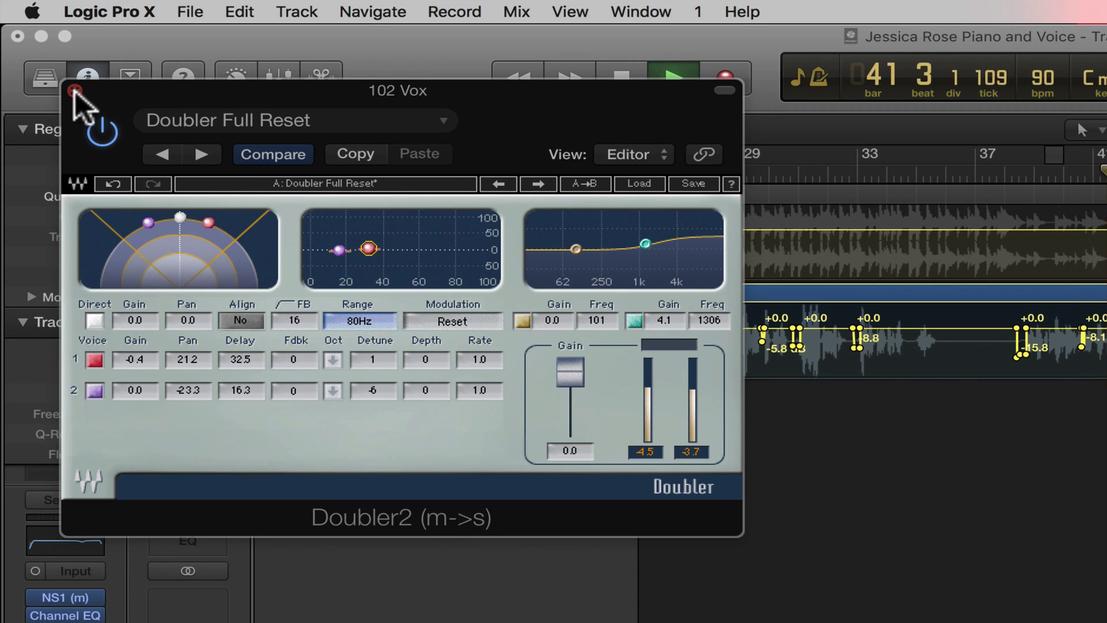
{"action": "key", "text": "space"}
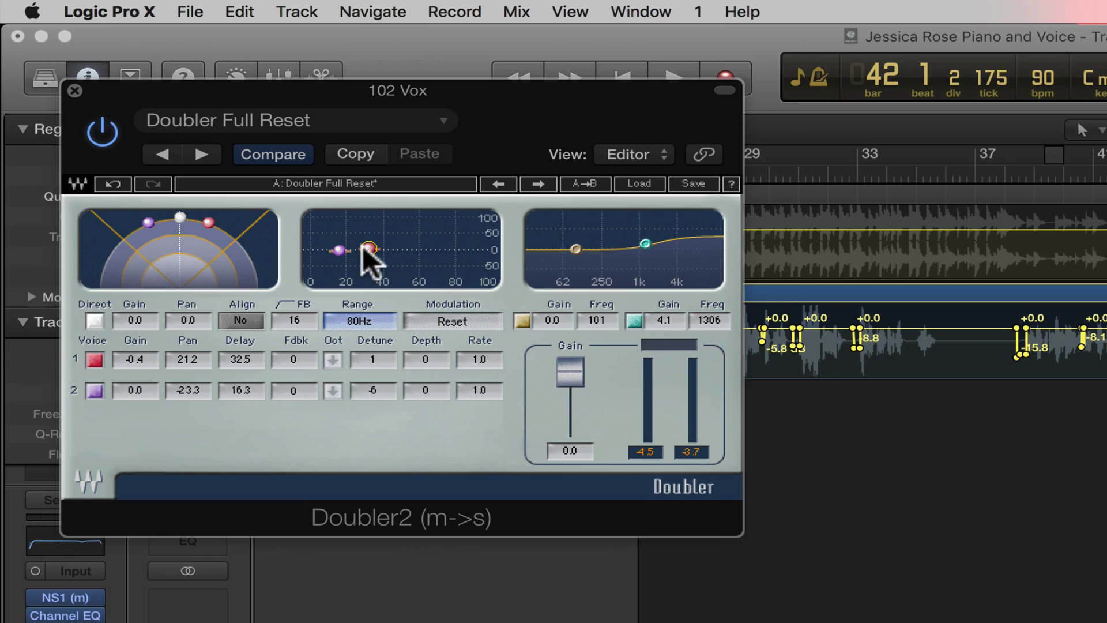
{"action": "mouse_move", "coordinate": [369, 248]}
{"action": "left_mouse_down"}
{"action": "mouse_move", "coordinate": [448, 248]}
{"action": "mouse_move", "coordinate": [354, 249]}
{"action": "mouse_move", "coordinate": [374, 248]}
{"action": "left_mouse_up"}
{"action": "key", "text": "space"}
{"action": "key", "text": "space"}
Step: Send 102 Vox to Bus 1 and move Doubler2 onto the new Aux 1 return
{"action": "left_click", "coordinate": [75, 90]}
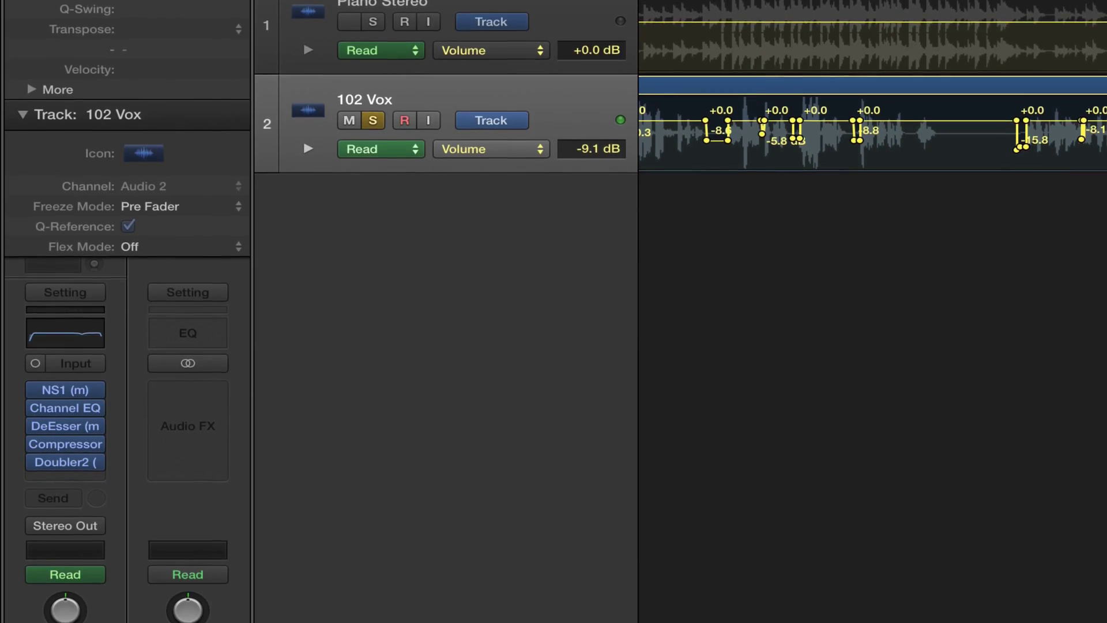
{"action": "left_click", "coordinate": [67, 495]}
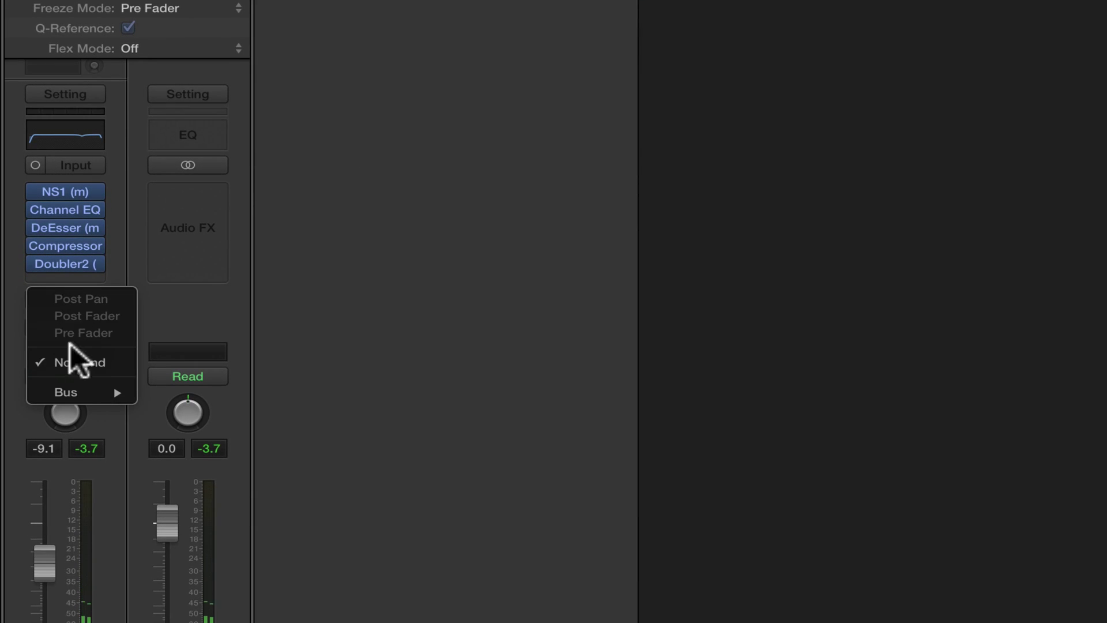
{"action": "mouse_move", "coordinate": [96, 591]}
{"action": "left_click", "coordinate": [178, 393]}
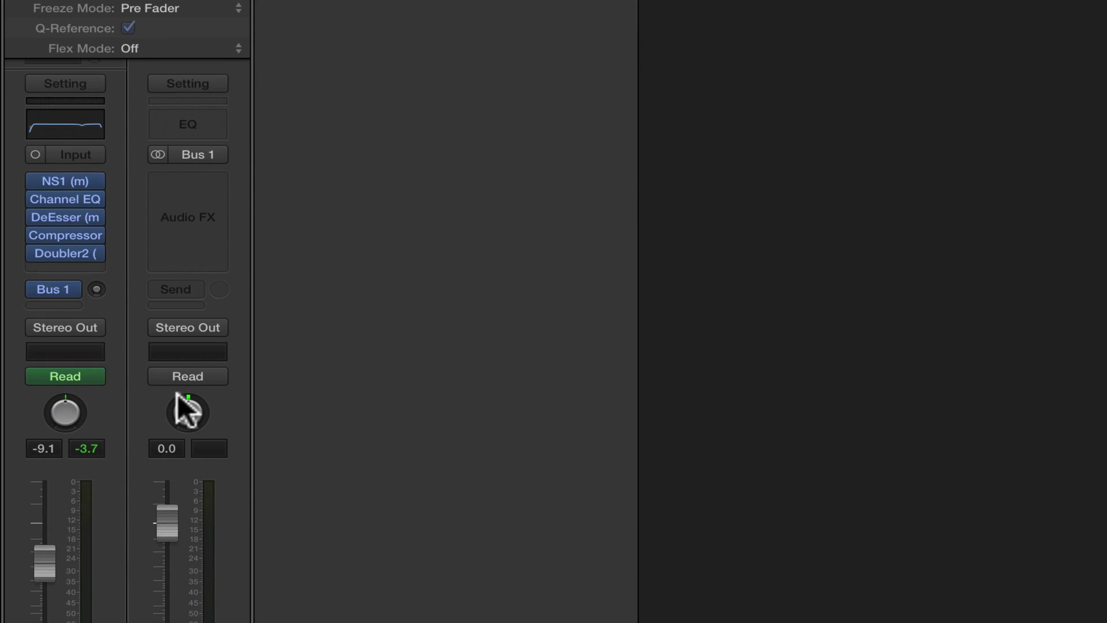
{"action": "left_click_drag", "start_coordinate": [63, 258], "coordinate": [190, 182]}
Step: Set the vocal's Bus 1 send level to about -13.4 dB
{"action": "left_click_drag", "start_coordinate": [96, 289], "coordinate": [88, 239]}
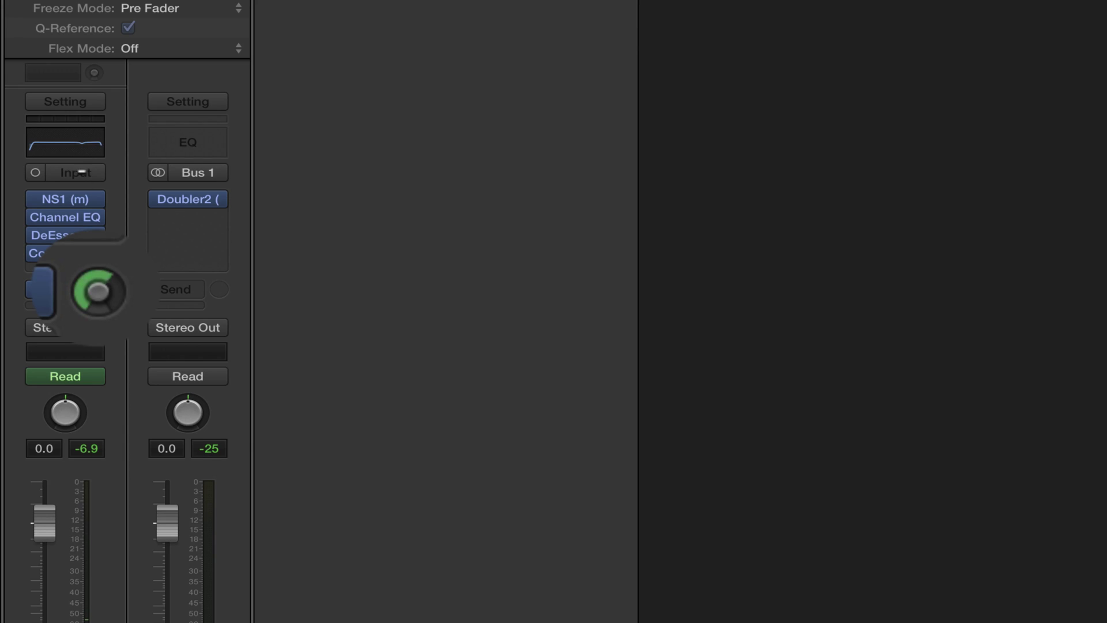
{"action": "mouse_move", "coordinate": [88, 289]}
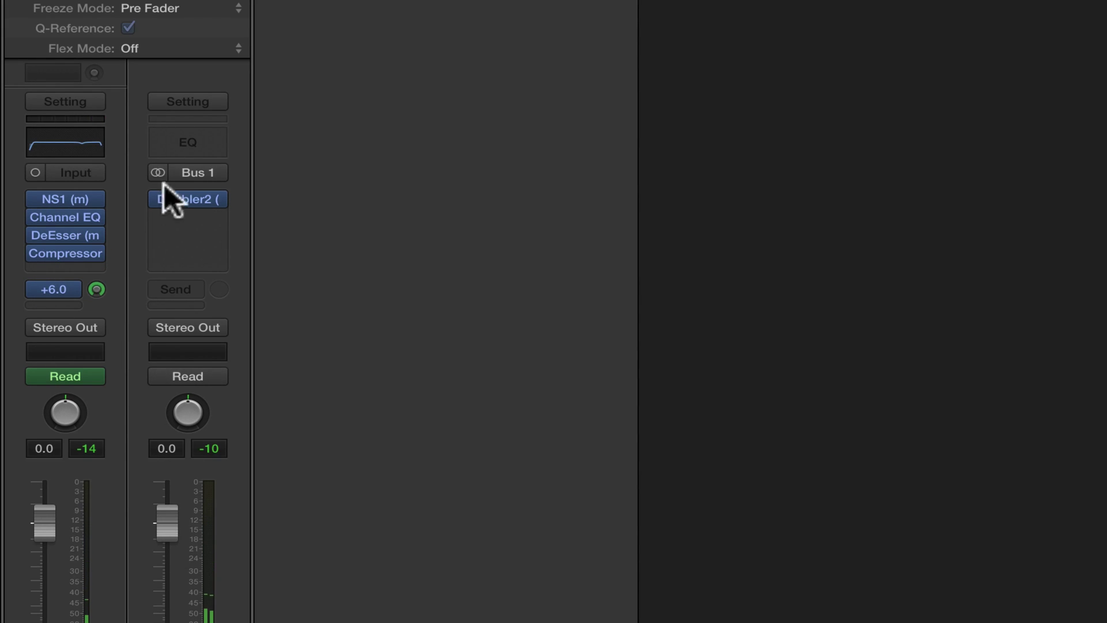
{"action": "left_click_drag", "start_coordinate": [98, 288], "coordinate": [98, 315]}
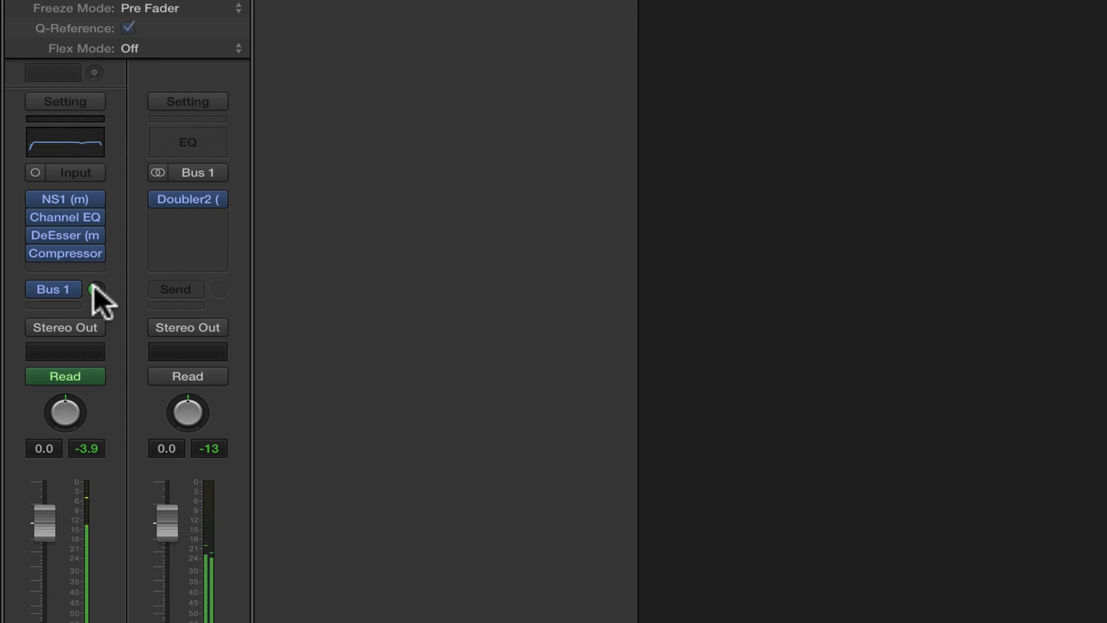
{"action": "left_click_drag", "start_coordinate": [94, 287], "coordinate": [95, 303]}
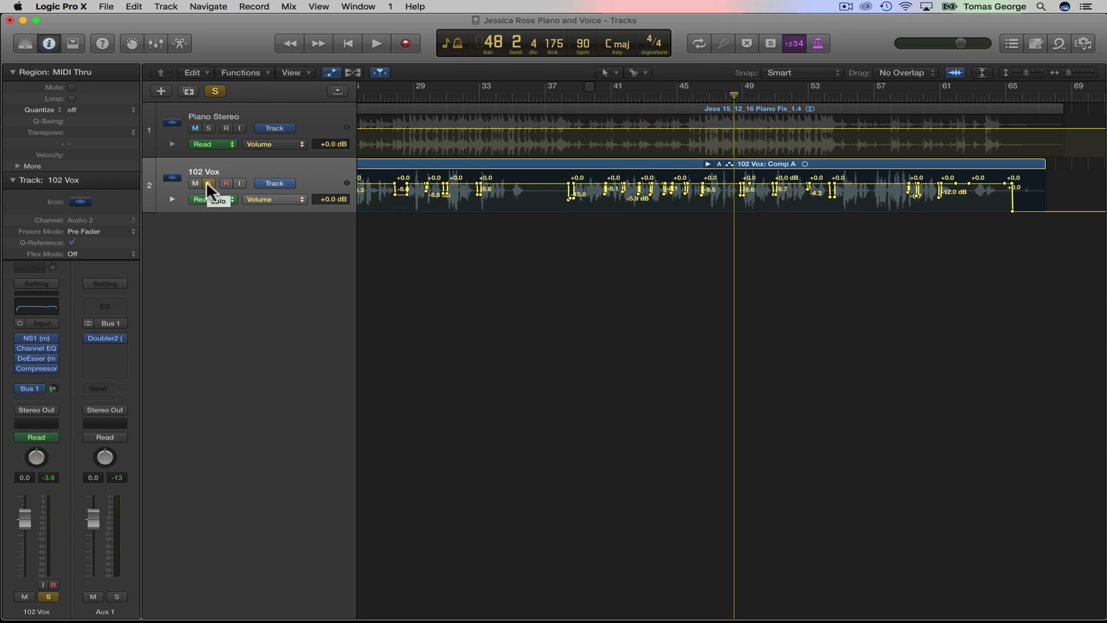
Step: Turn off solo on 102 Vox and play the full mix with the piano
{"action": "left_click", "coordinate": [206, 182]}
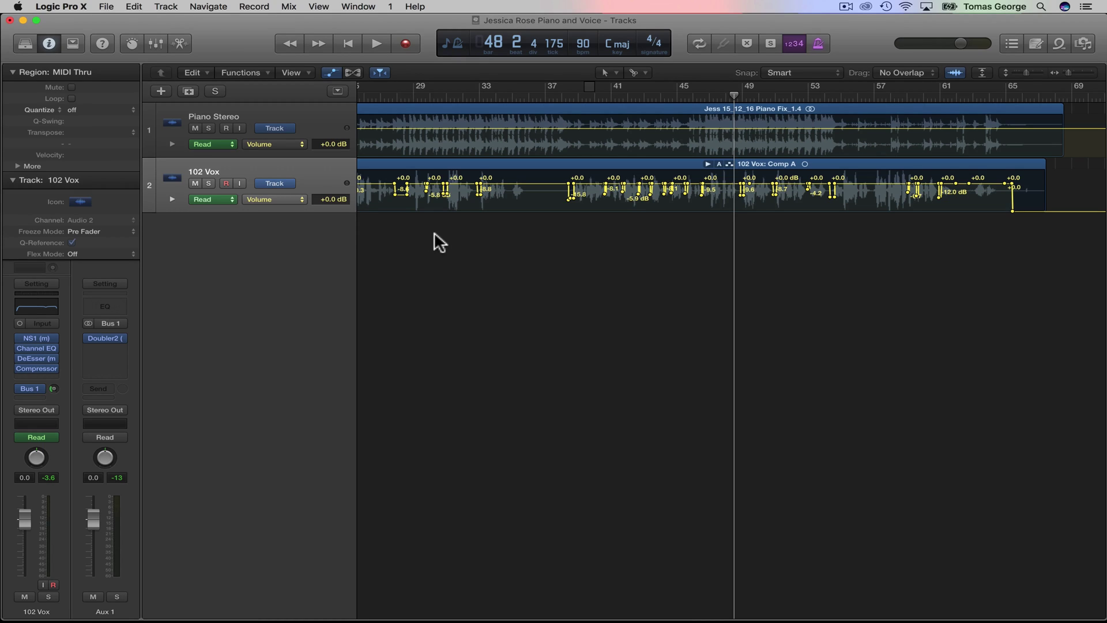
{"action": "key", "text": "space"}
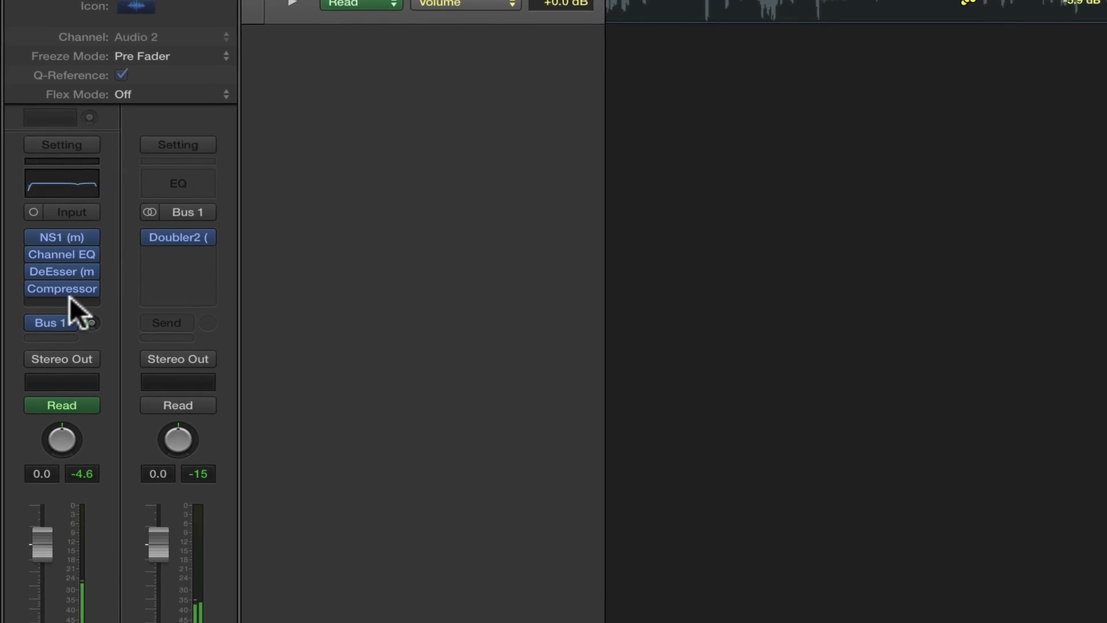
Step: Add a Bus 2 send below Bus 1 on 102 Vox, creating an Aux 2 return
{"action": "left_click", "coordinate": [63, 325]}
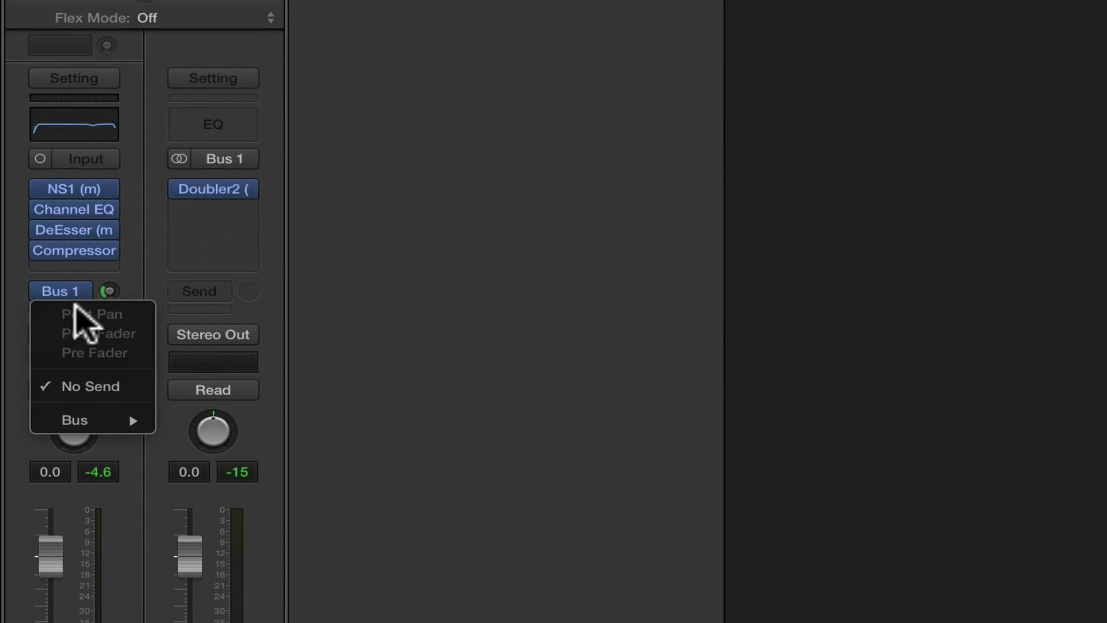
{"action": "mouse_move", "coordinate": [110, 427]}
{"action": "left_click", "coordinate": [213, 436]}
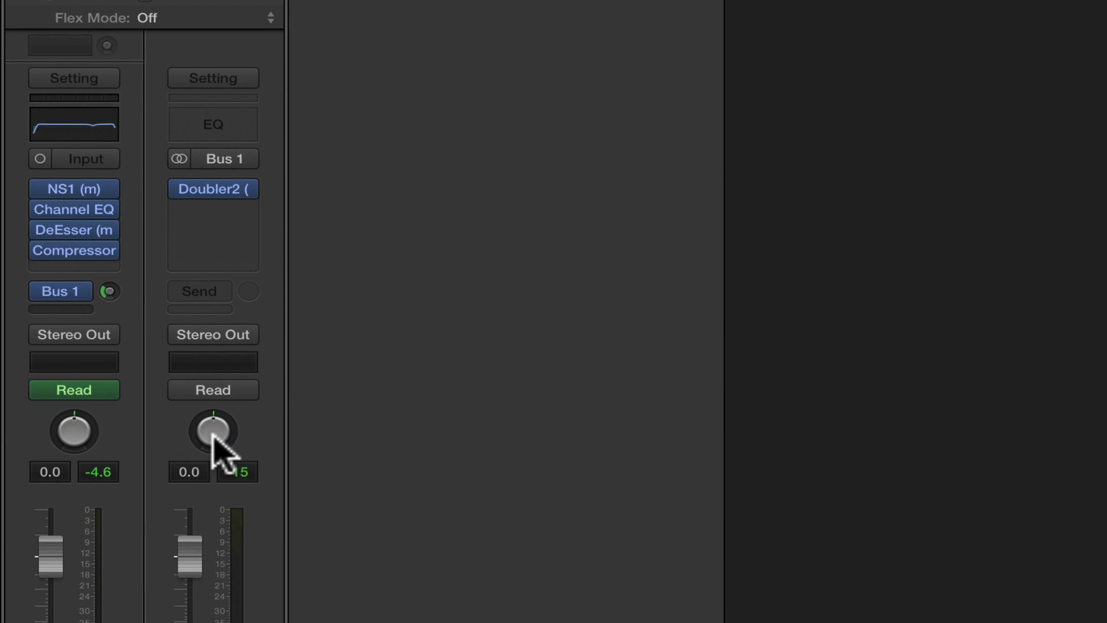
{"action": "left_click", "coordinate": [235, 165]}
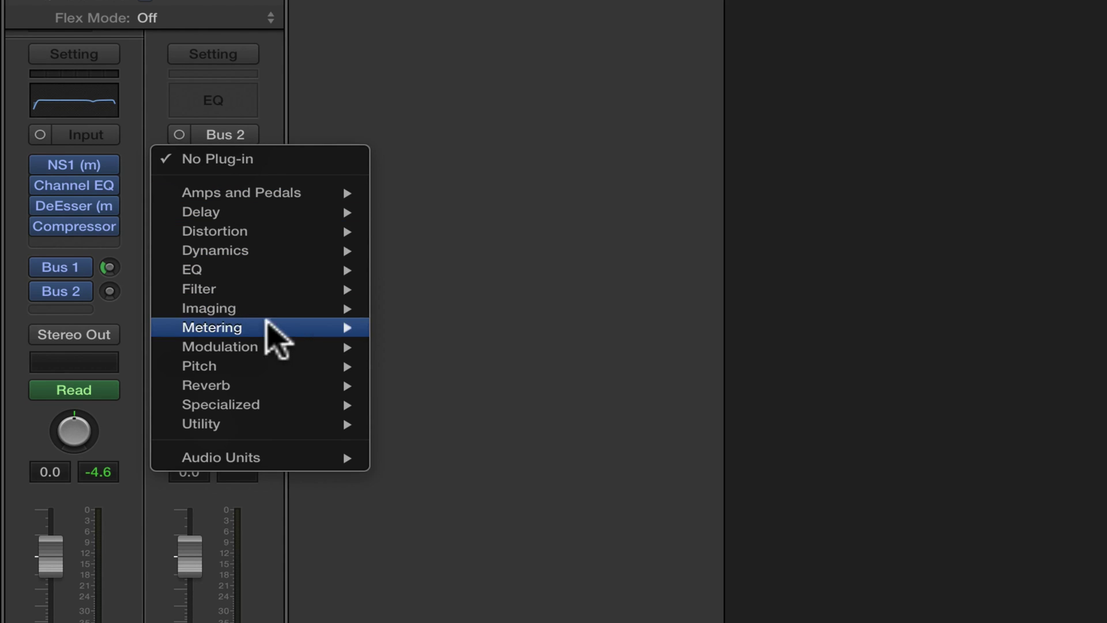
Step: Insert Mono->Stereo Space Designer on Aux 2, turn dry down and set reverb near -17.5 dB
{"action": "mouse_move", "coordinate": [322, 386]}
{"action": "mouse_move", "coordinate": [444, 443]}
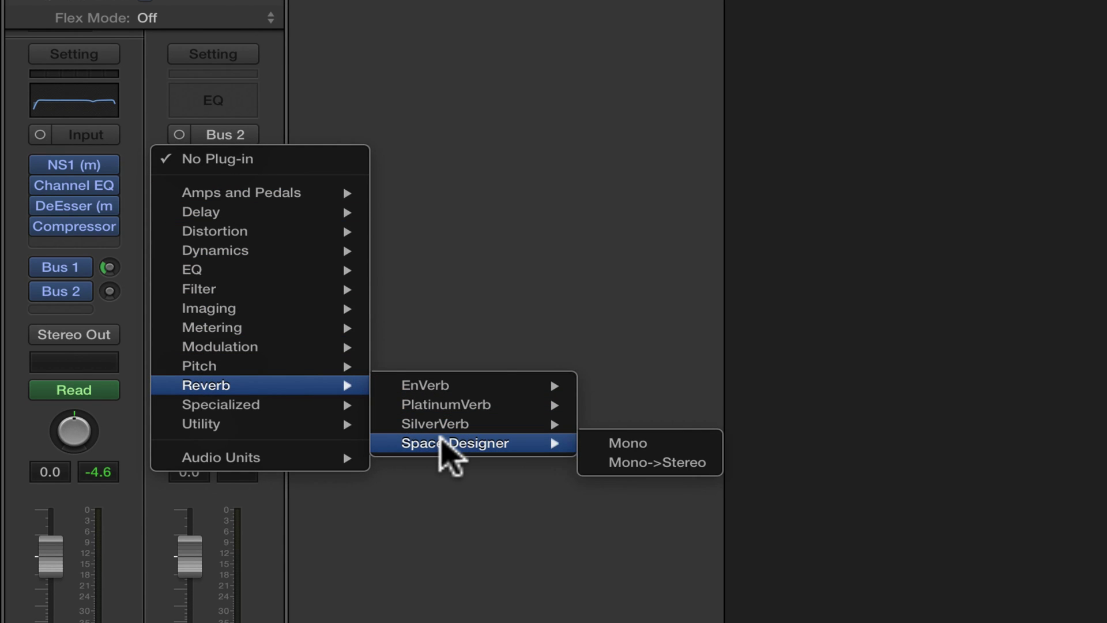
{"action": "left_click", "coordinate": [648, 462]}
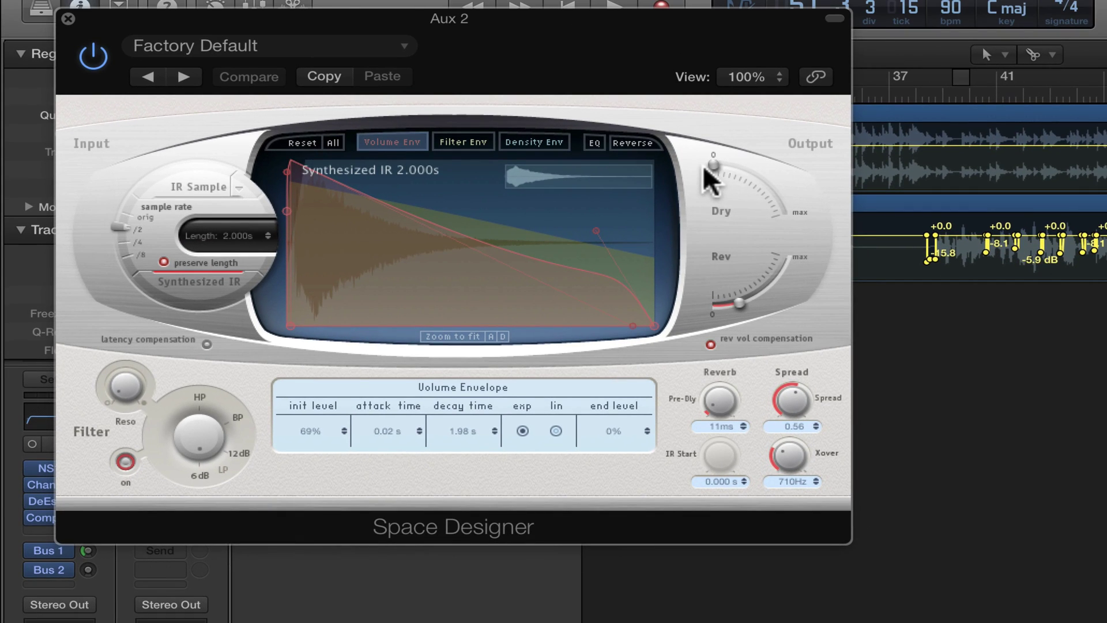
{"action": "left_click_drag", "start_coordinate": [714, 168], "coordinate": [457, 74]}
{"action": "key", "text": "space"}
{"action": "mouse_move", "coordinate": [761, 310]}
{"action": "left_mouse_down"}
{"action": "mouse_move", "coordinate": [764, 297]}
{"action": "mouse_move", "coordinate": [749, 300]}
{"action": "left_mouse_up"}
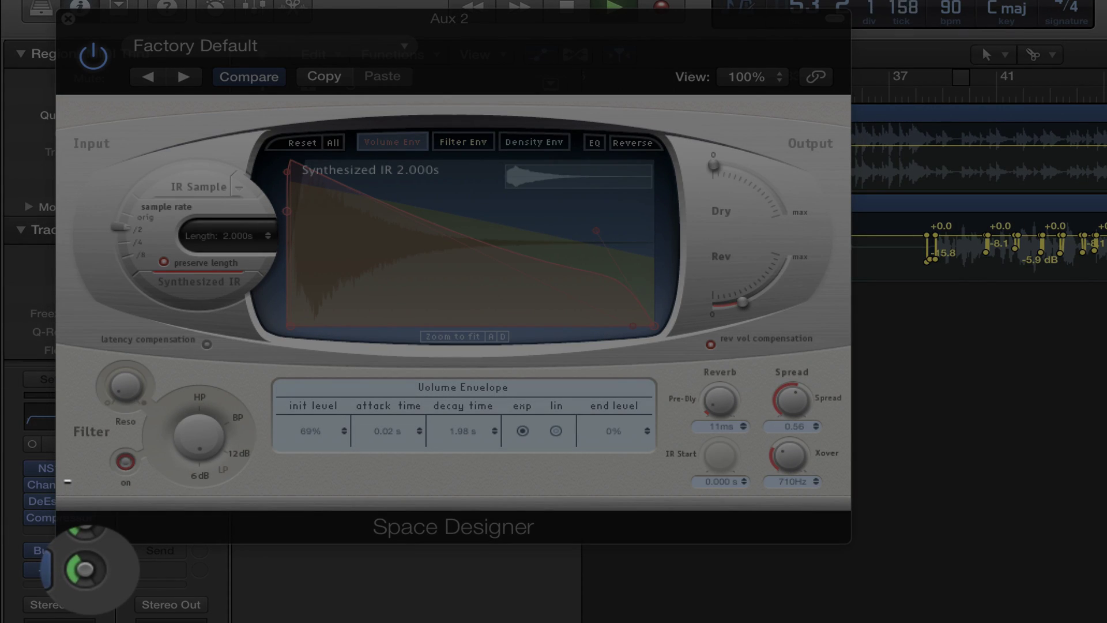
Step: Lower the reverb level to about -19 dB and set the Bus 2 send near -15.6 dB
{"action": "left_click_drag", "start_coordinate": [70, 505], "coordinate": [70, 466]}
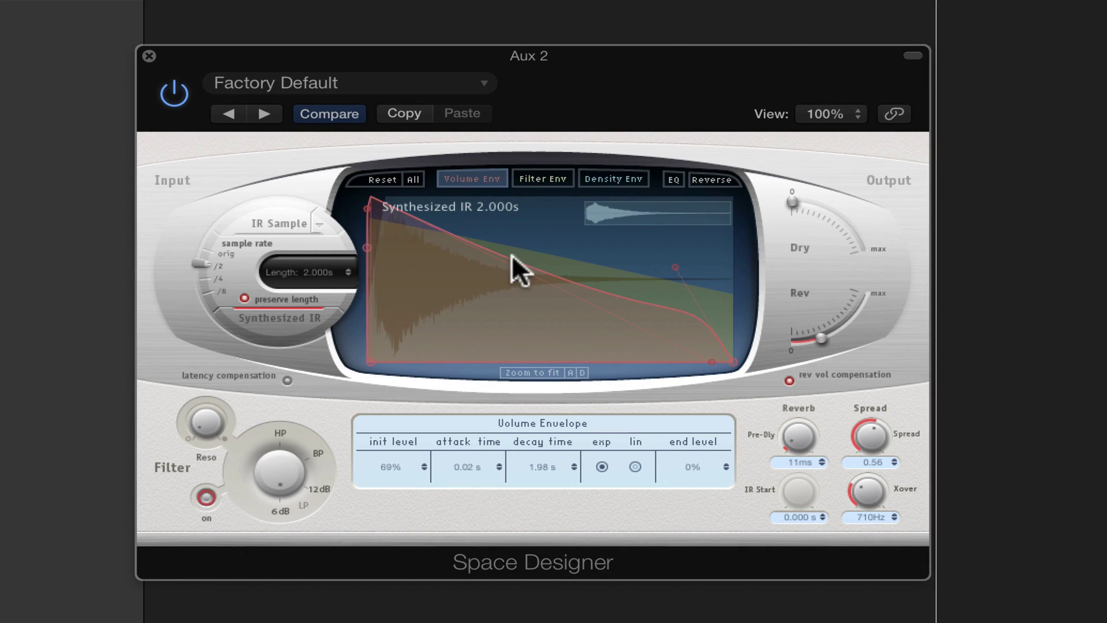
{"action": "mouse_move", "coordinate": [823, 346]}
{"action": "left_mouse_down"}
{"action": "mouse_move", "coordinate": [860, 326]}
{"action": "mouse_move", "coordinate": [825, 361]}
{"action": "left_mouse_up"}
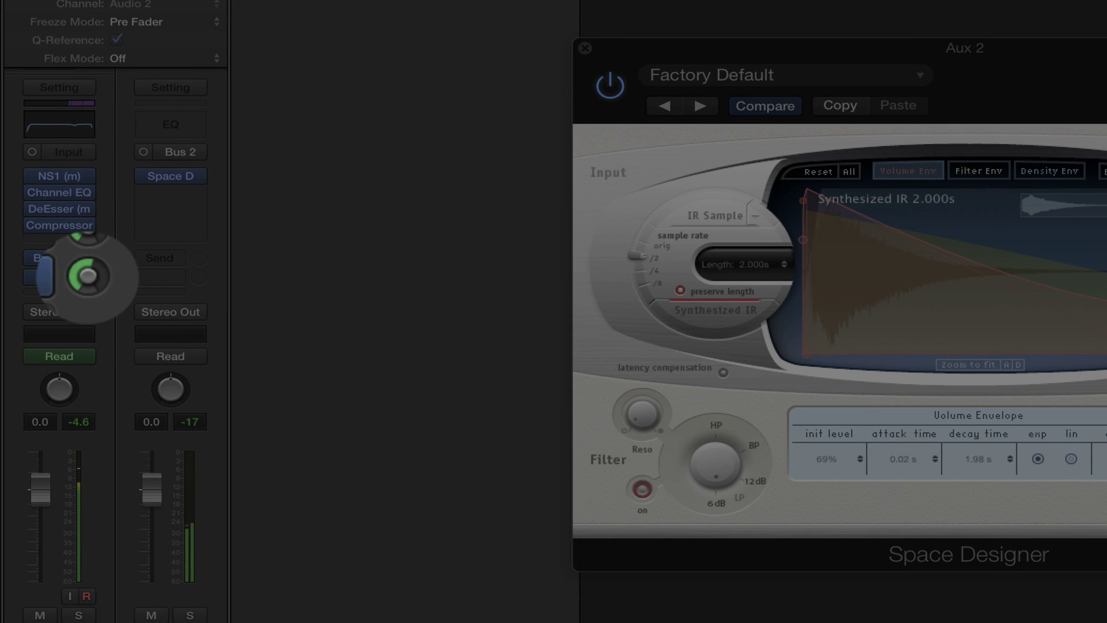
{"action": "left_click_drag", "start_coordinate": [88, 237], "coordinate": [111, 316]}
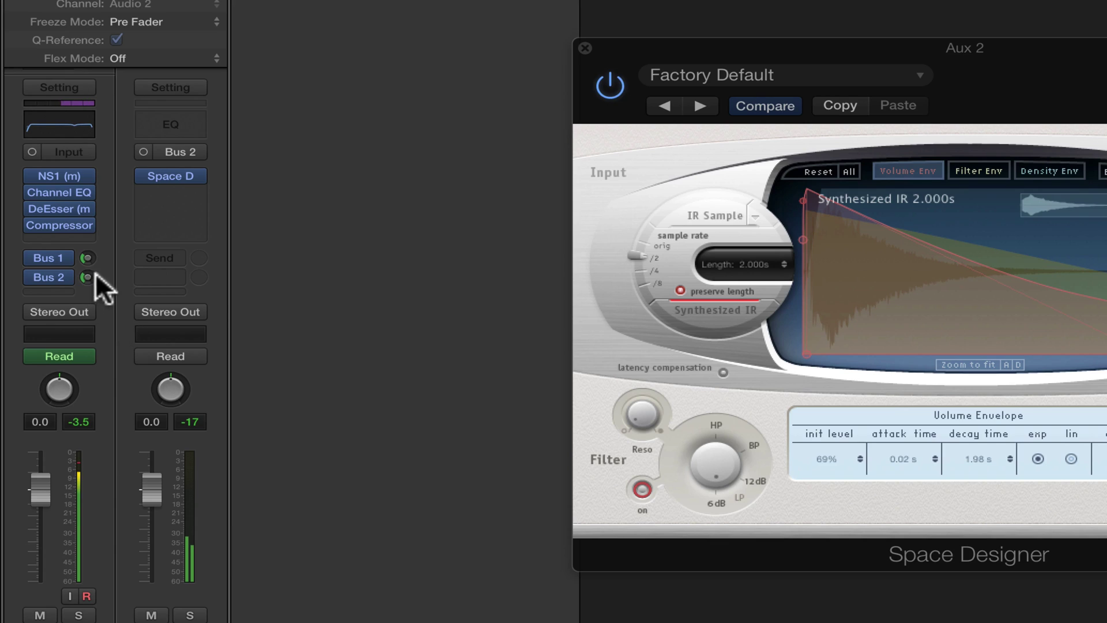
{"action": "left_click_drag", "start_coordinate": [88, 273], "coordinate": [95, 303]}
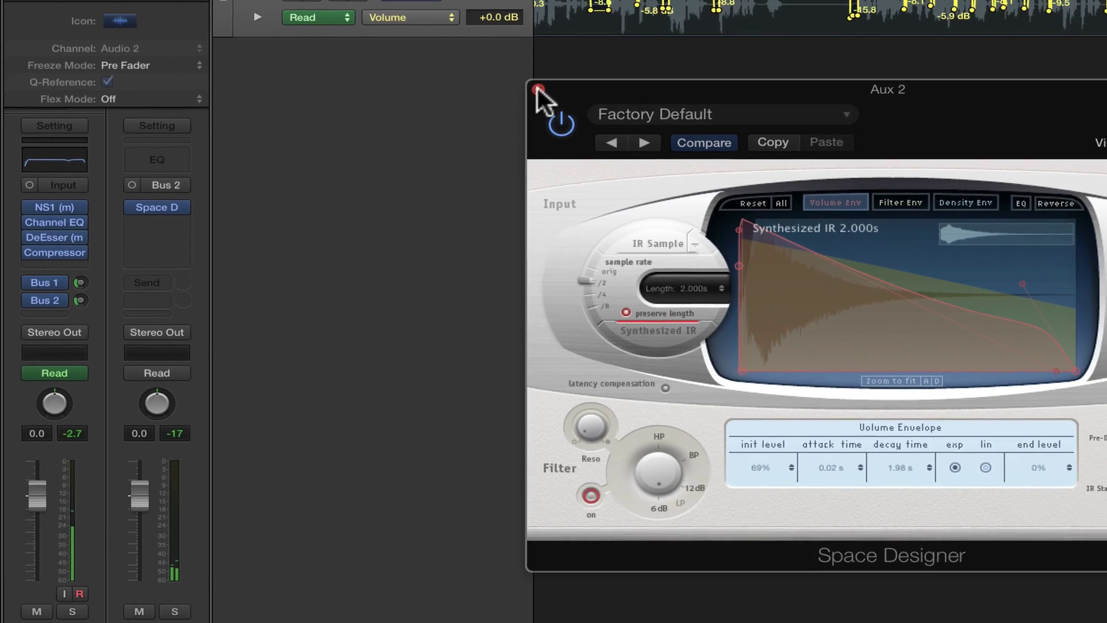
Step: Close Space Designer, stop playback and pull the 102 Vox volume dip down to -13.4 dB
{"action": "left_click", "coordinate": [585, 48]}
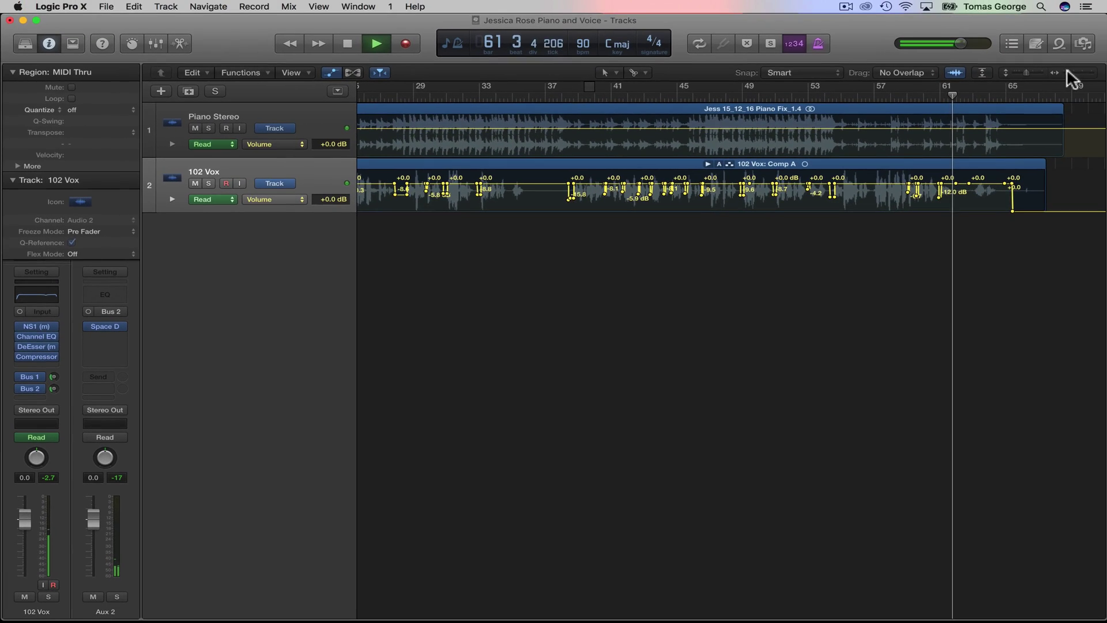
{"action": "mouse_move", "coordinate": [1067, 71]}
{"action": "left_mouse_down"}
{"action": "mouse_move", "coordinate": [1022, 68]}
{"action": "mouse_move", "coordinate": [1077, 74]}
{"action": "left_mouse_up"}
{"action": "key", "text": "space"}
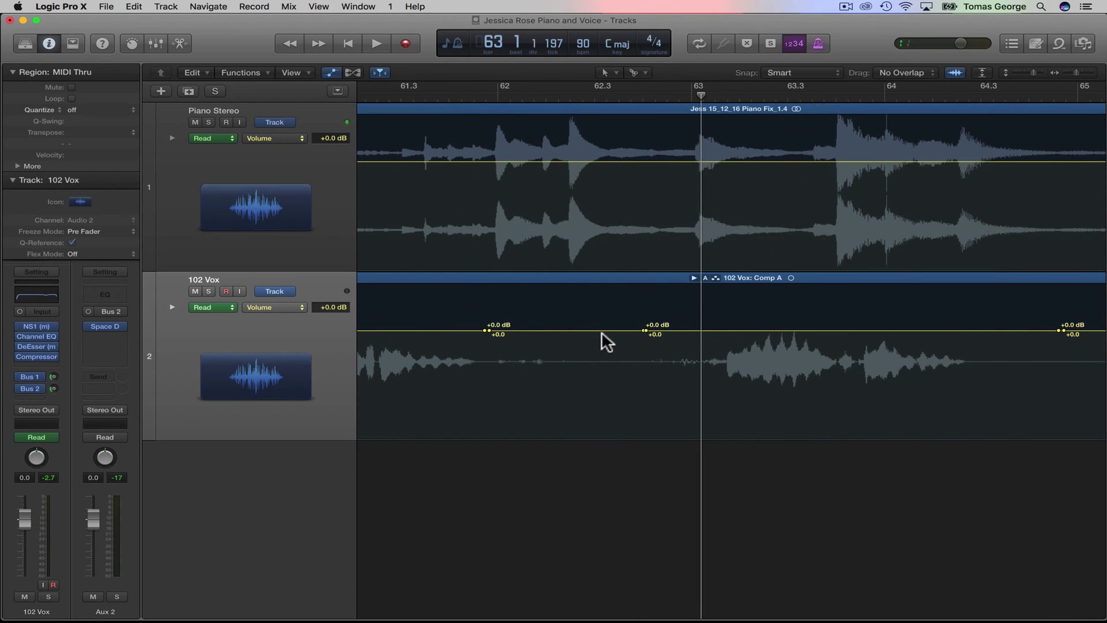
{"action": "left_click_drag", "start_coordinate": [596, 331], "coordinate": [603, 386]}
{"action": "scroll", "coordinate": [603, 386], "scroll_direction": "left", "scroll_amount": 3}
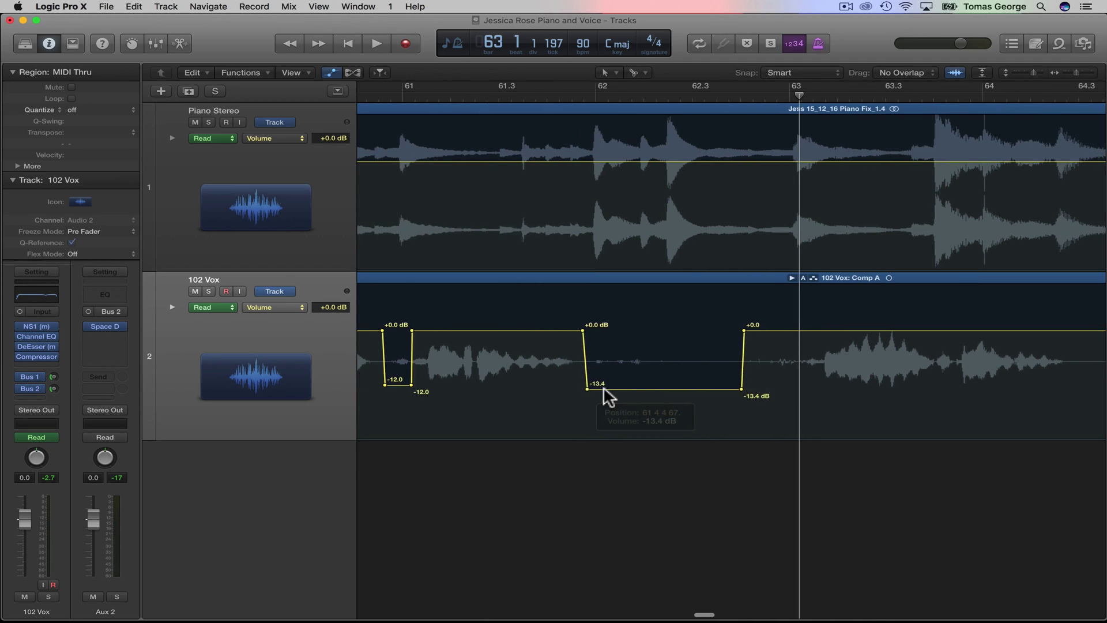
Step: Zoom out, shrink the track heights and hide the automation lanes
{"action": "left_click_drag", "start_coordinate": [1076, 74], "coordinate": [1068, 69]}
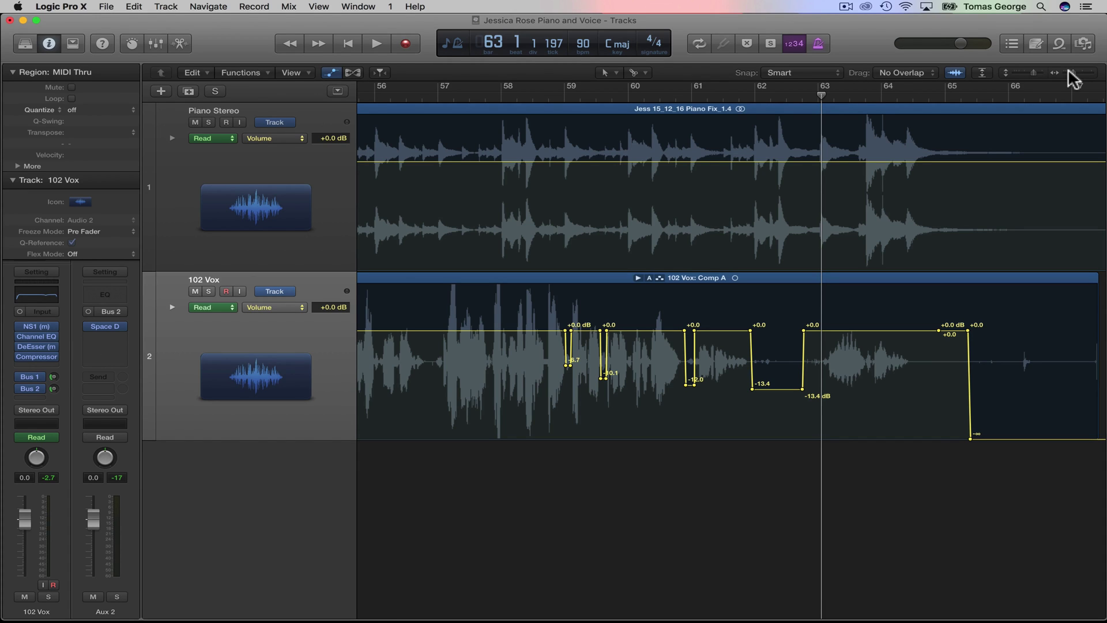
{"action": "mouse_move", "coordinate": [1072, 69]}
{"action": "left_mouse_down"}
{"action": "mouse_move", "coordinate": [1025, 69]}
{"action": "mouse_move", "coordinate": [1071, 70]}
{"action": "left_mouse_up"}
{"action": "key", "text": "a"}
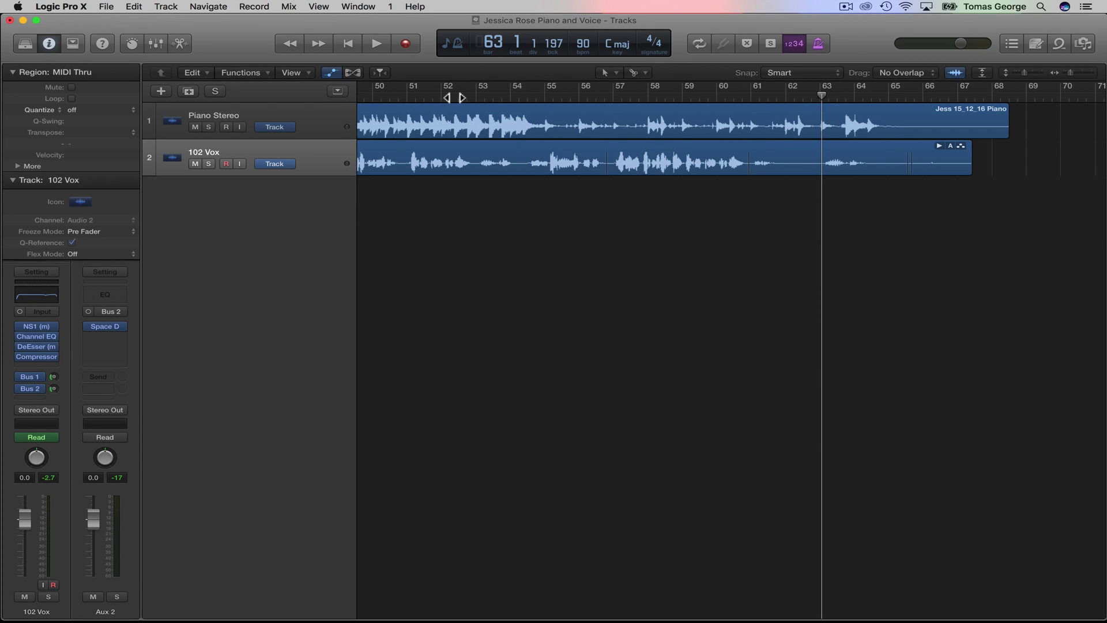
Step: Play the song from bar 52 to 58, then zoom out to the whole arrangement with enlarged tracks
{"action": "left_click", "coordinate": [459, 97]}
{"action": "key", "text": "space"}
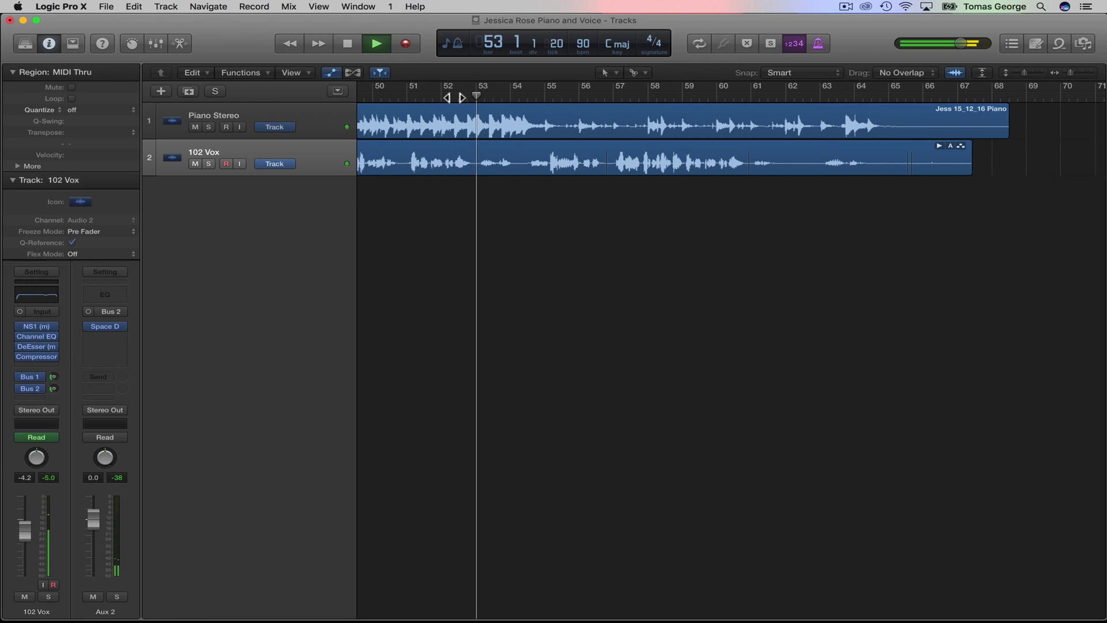
{"action": "left_click", "coordinate": [664, 93]}
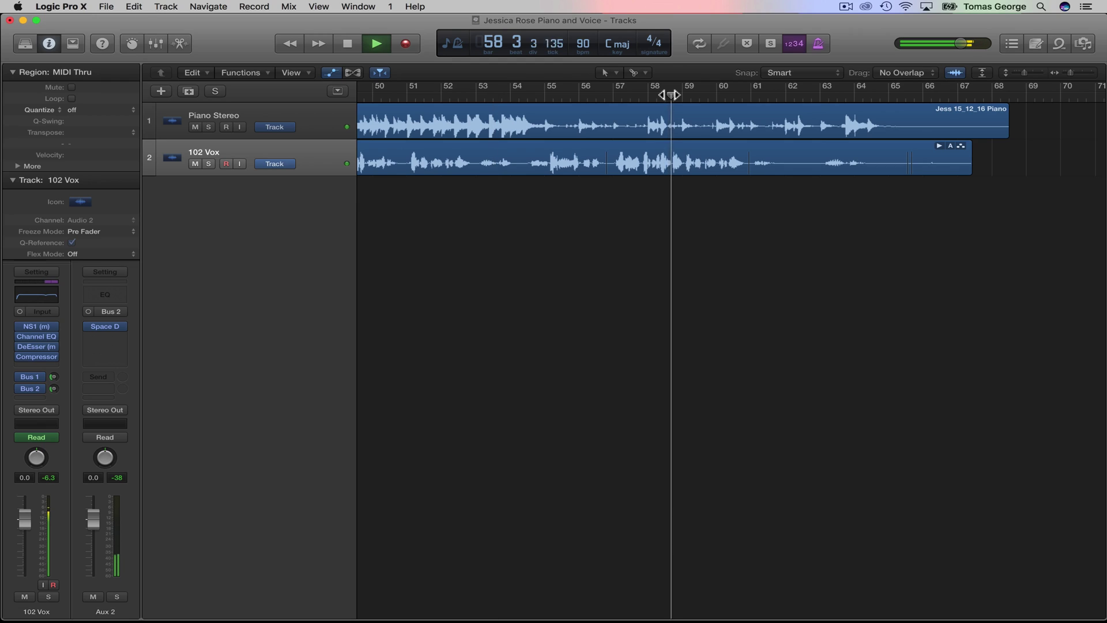
{"action": "key", "text": "space"}
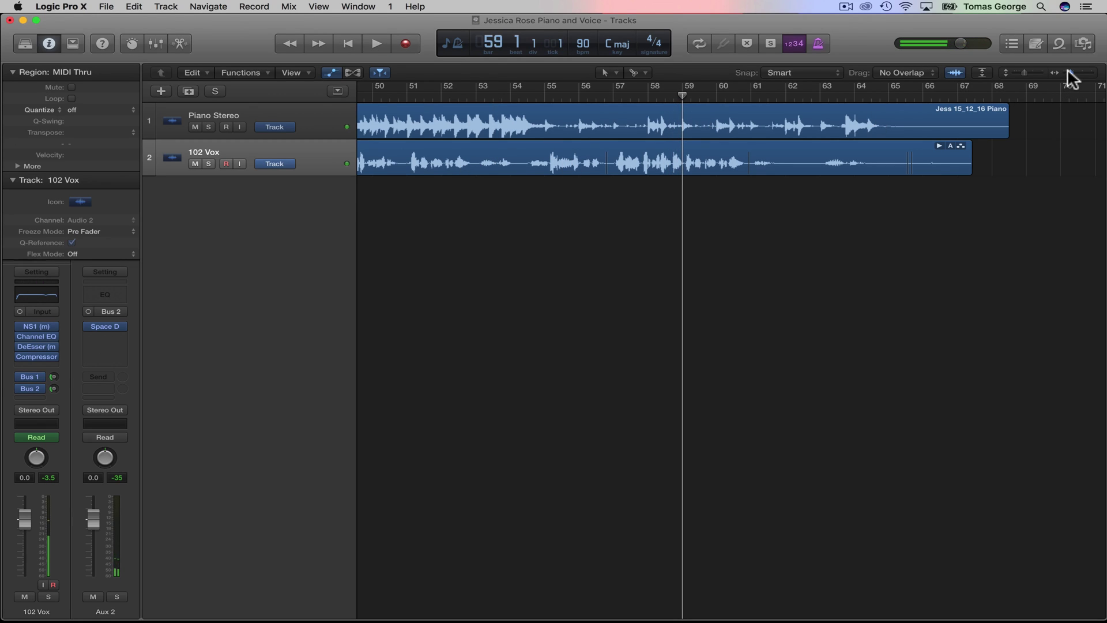
{"action": "mouse_move", "coordinate": [1067, 71]}
{"action": "left_mouse_down"}
{"action": "mouse_move", "coordinate": [1019, 72]}
{"action": "mouse_move", "coordinate": [1063, 70]}
{"action": "left_mouse_up"}
{"action": "key", "text": "a"}
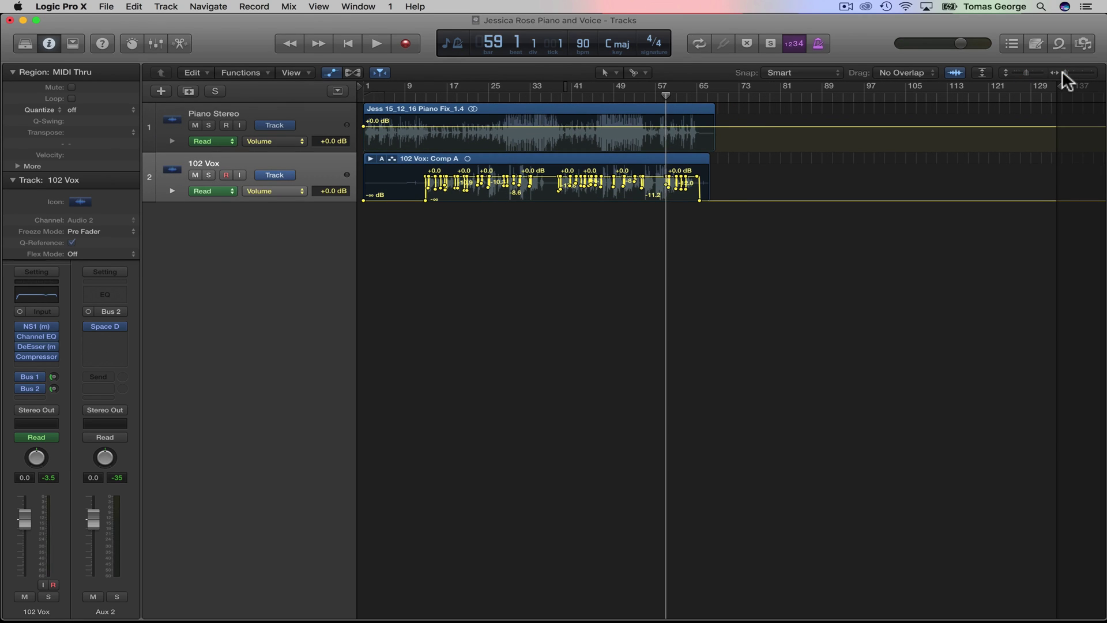
Step: Bypass all the vocal plug-ins and sends and play from bar 19 to hear the dry vocal
{"action": "left_click", "coordinate": [464, 92]}
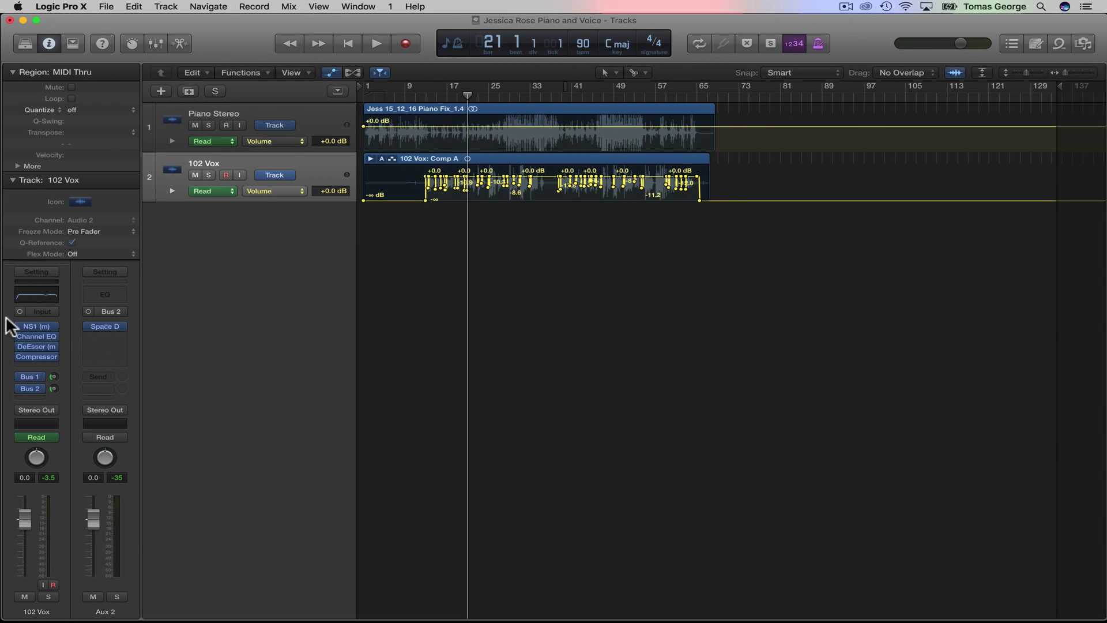
{"action": "left_click_drag", "start_coordinate": [7, 318], "coordinate": [21, 397]}
{"action": "left_click_drag", "start_coordinate": [468, 94], "coordinate": [459, 95]}
{"action": "key", "text": "space"}
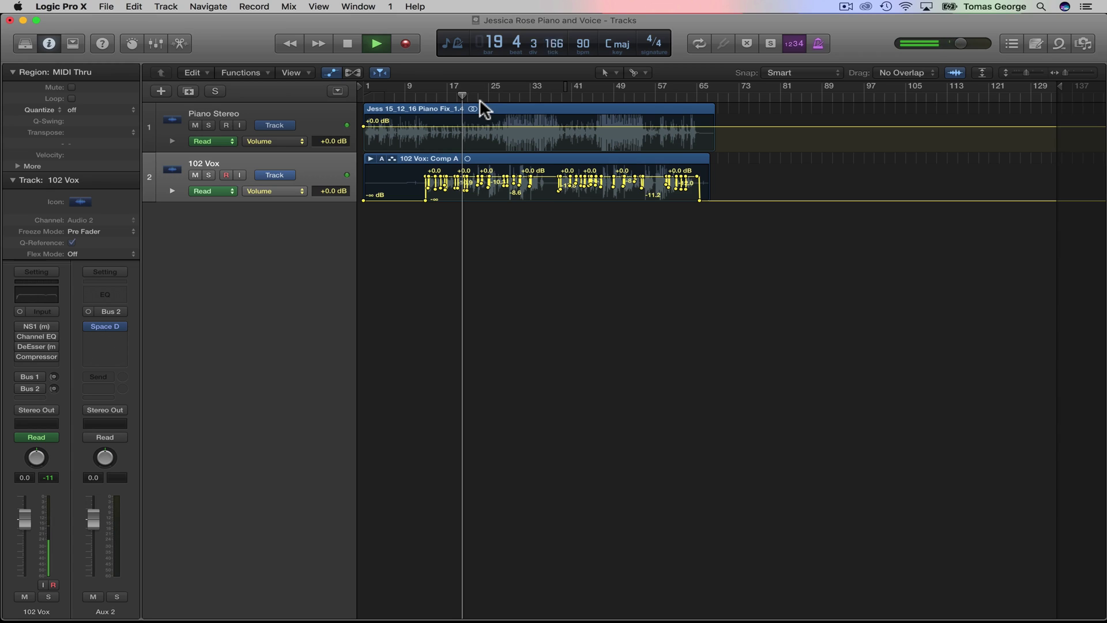
{"action": "left_click", "coordinate": [520, 95]}
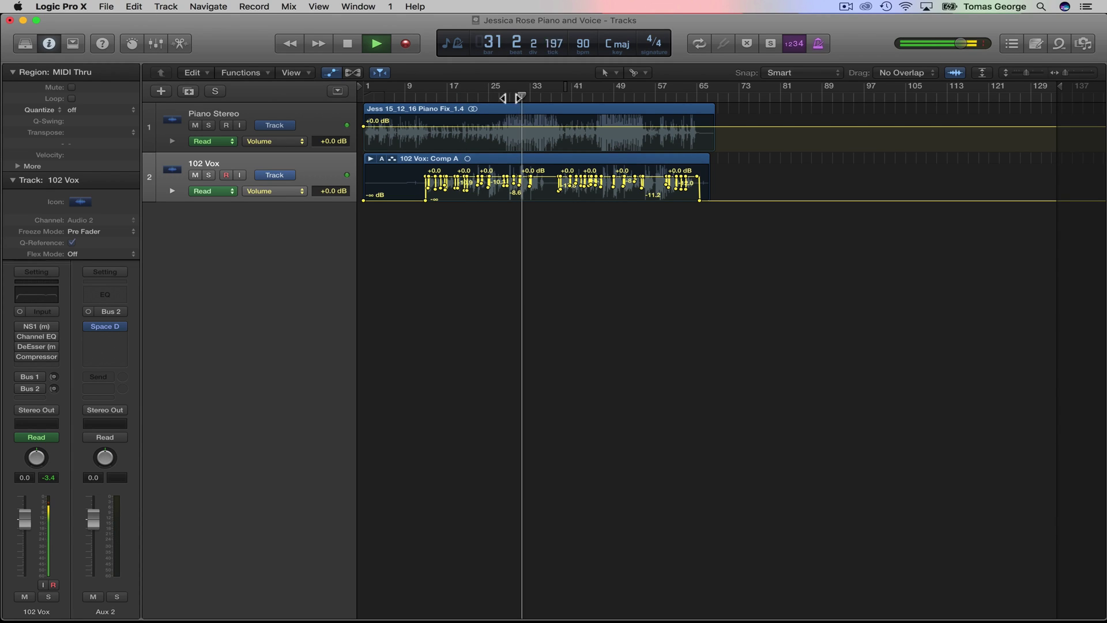
Step: Loop bars 27–35 and play them with the vocal plug-ins re-enabled
{"action": "left_click", "coordinate": [1087, 75]}
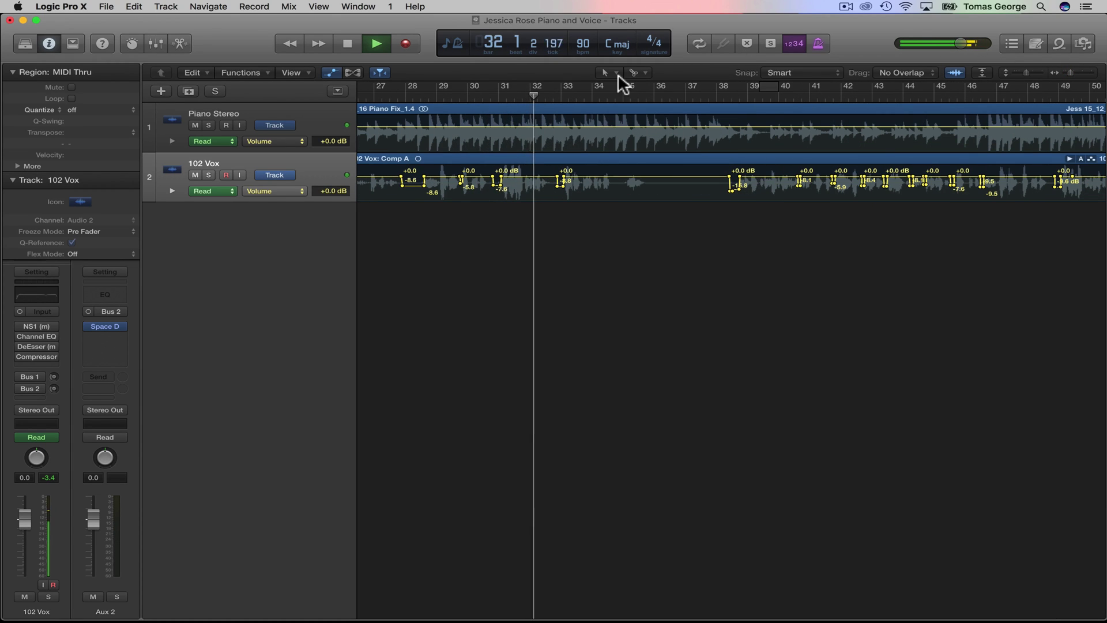
{"action": "left_click_drag", "start_coordinate": [376, 89], "coordinate": [611, 78]}
{"action": "key", "text": "space"}
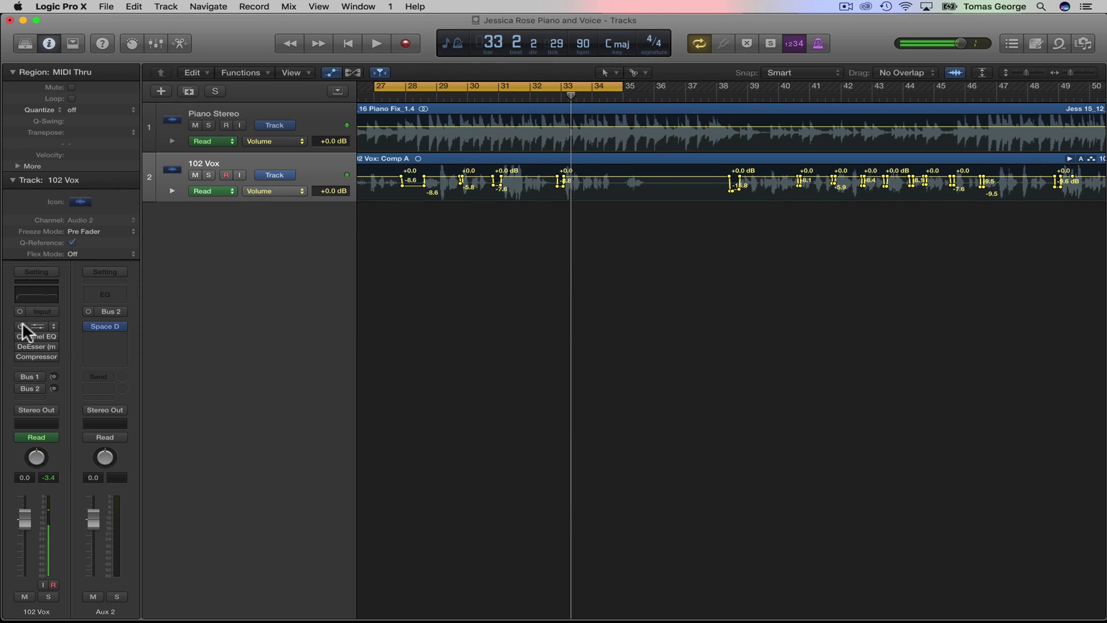
{"action": "left_click_drag", "start_coordinate": [22, 323], "coordinate": [18, 360]}
{"action": "key", "text": "space"}
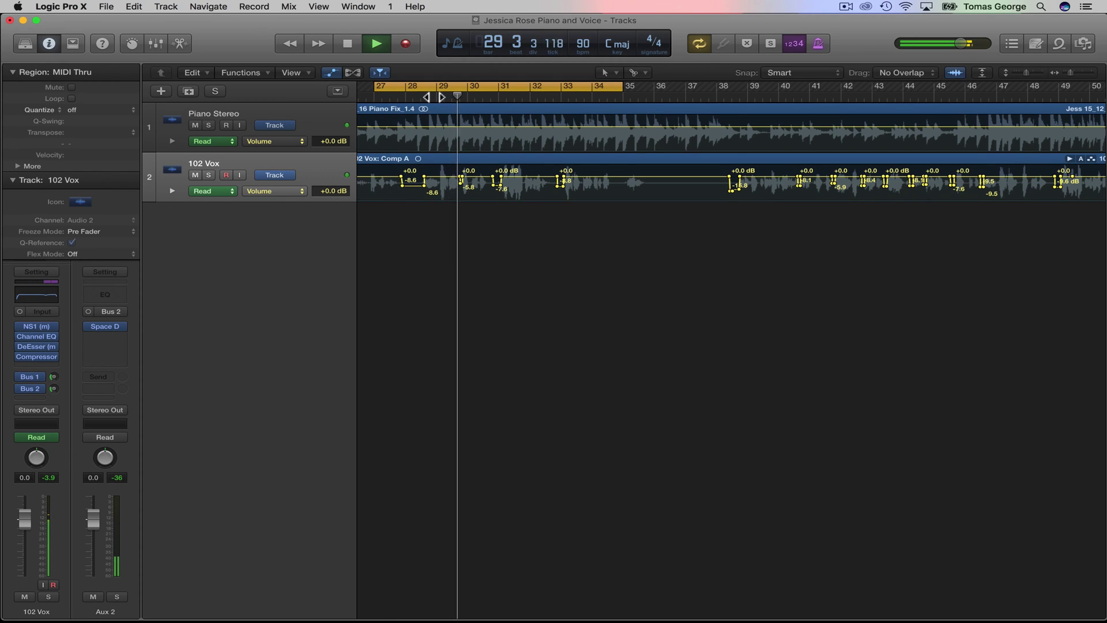
Step: In the 102 Vox Channel EQ, set the high shelf to 6500 Hz -0.5 dB, cut 3500 Hz by 3 dB, and move 750 Hz to 1220 Hz
{"action": "left_click", "coordinate": [33, 290]}
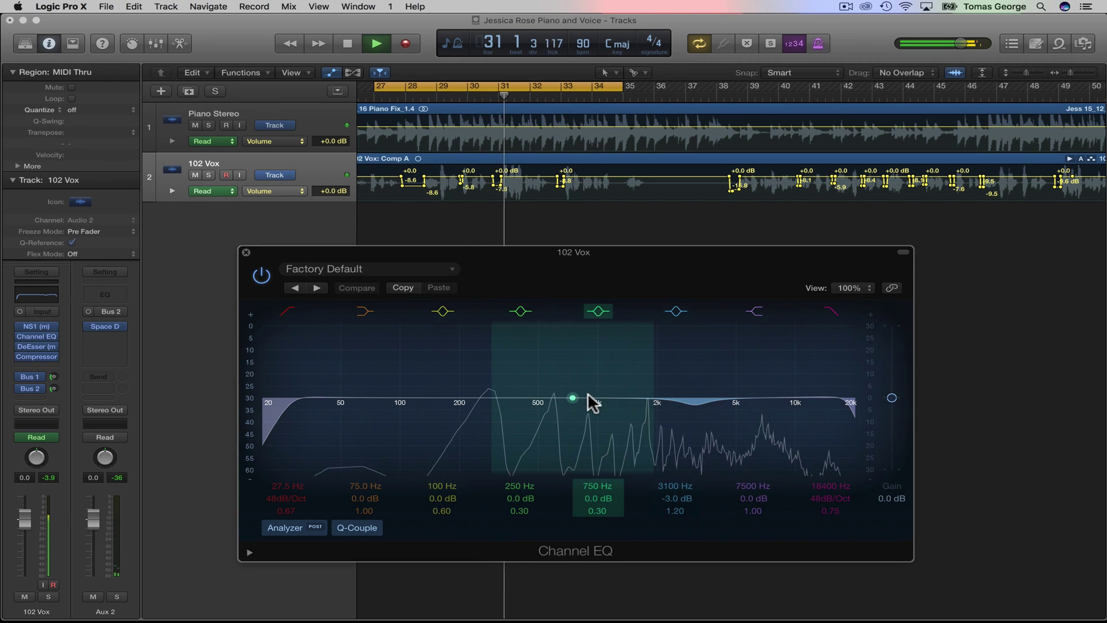
{"action": "left_click_drag", "start_coordinate": [764, 398], "coordinate": [647, 415]}
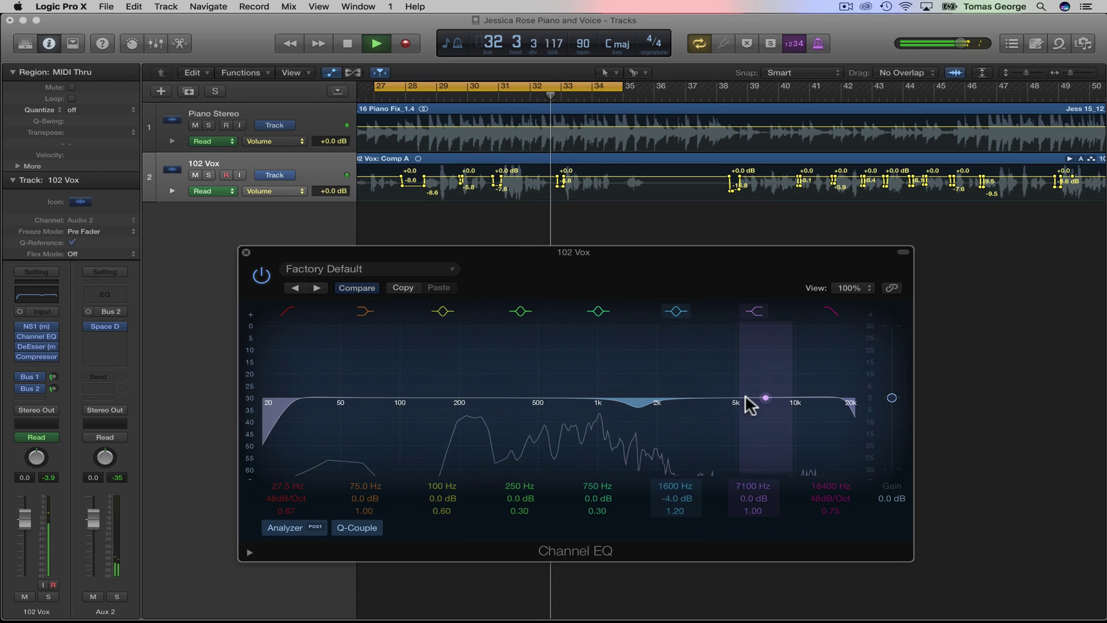
{"action": "left_click_drag", "start_coordinate": [746, 397], "coordinate": [713, 398]}
{"action": "left_click_drag", "start_coordinate": [637, 406], "coordinate": [705, 404]}
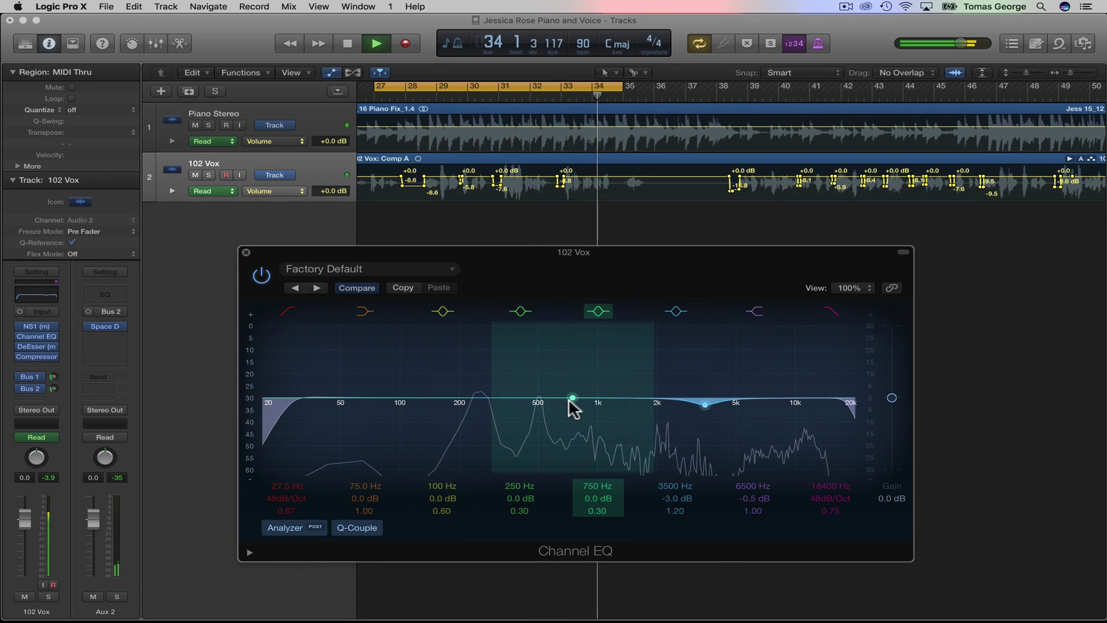
{"action": "left_click_drag", "start_coordinate": [572, 398], "coordinate": [613, 403]}
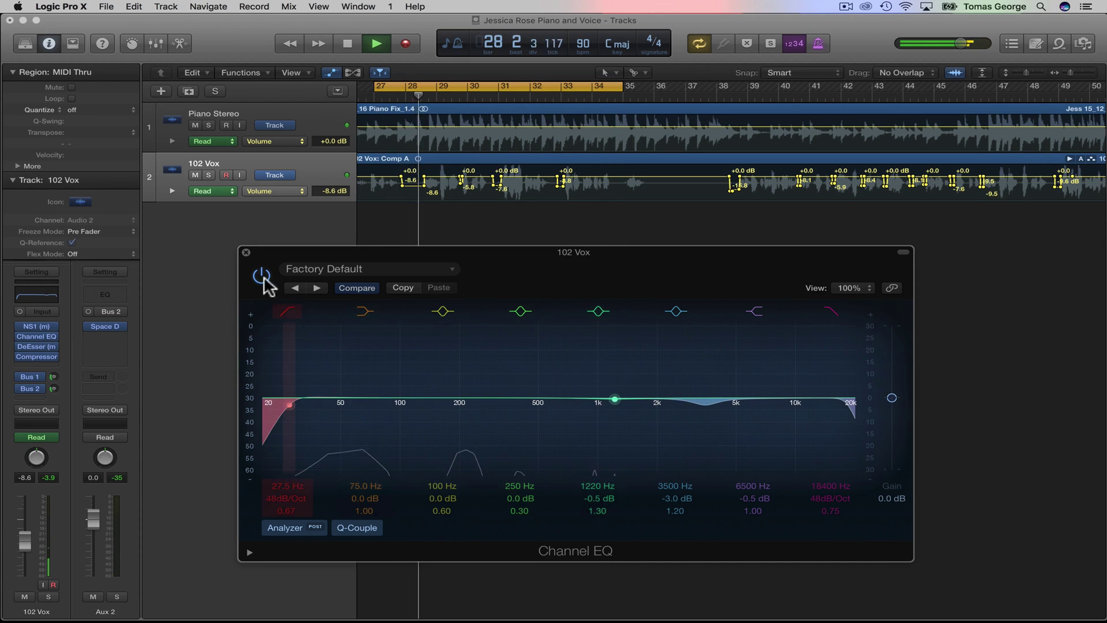
{"action": "left_click", "coordinate": [246, 252]}
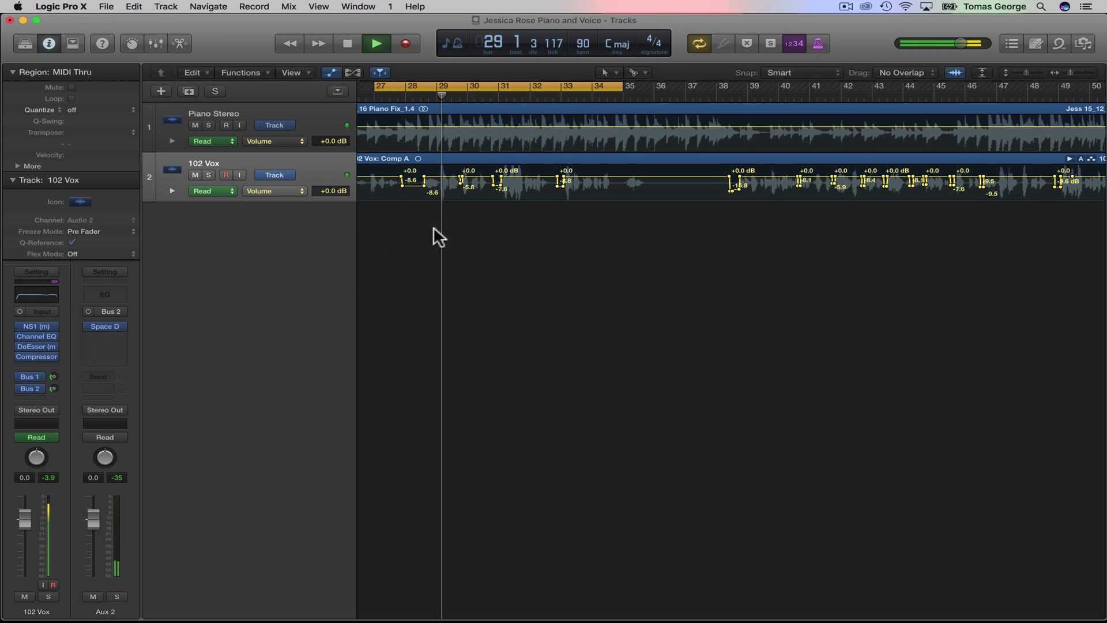
Step: Stop playback and show the NS1 automation parameter on the 102 Vox track
{"action": "key", "text": "space"}
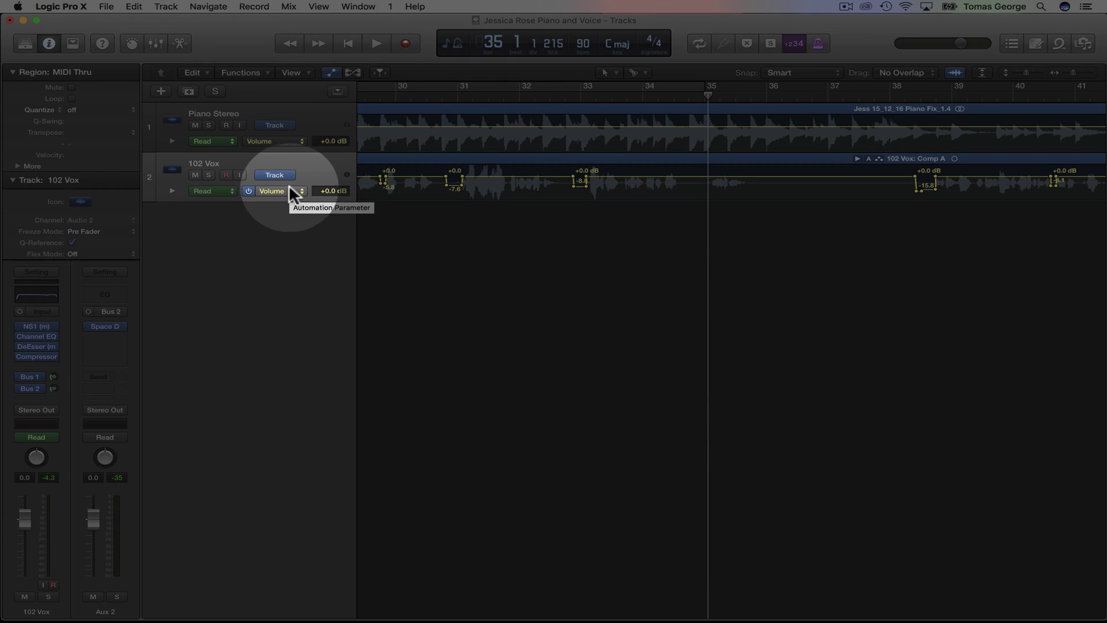
{"action": "left_click", "coordinate": [289, 186]}
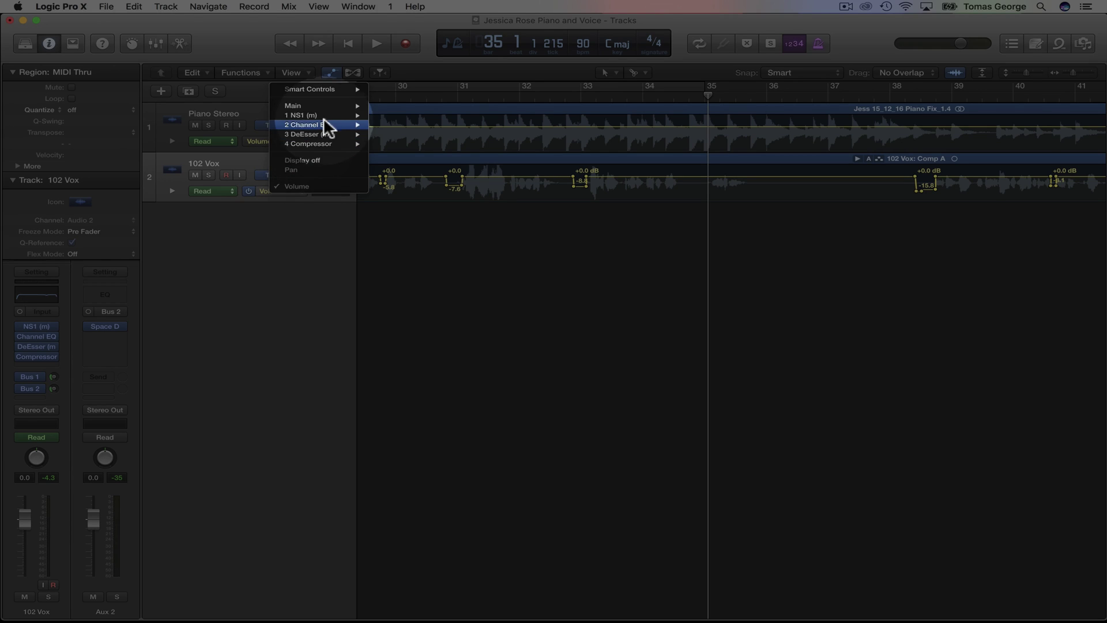
{"action": "mouse_move", "coordinate": [326, 117]}
{"action": "left_click", "coordinate": [396, 119]}
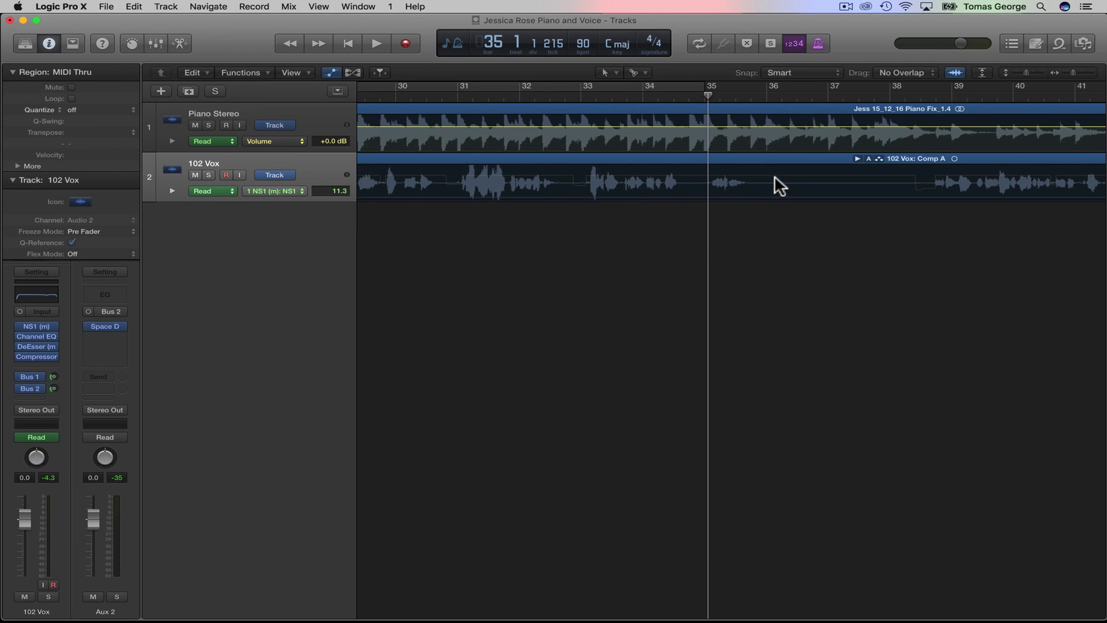
Step: Add NS1 points at bars 36 and 38 and raise the section between them to 51.3
{"action": "left_click", "coordinate": [782, 196]}
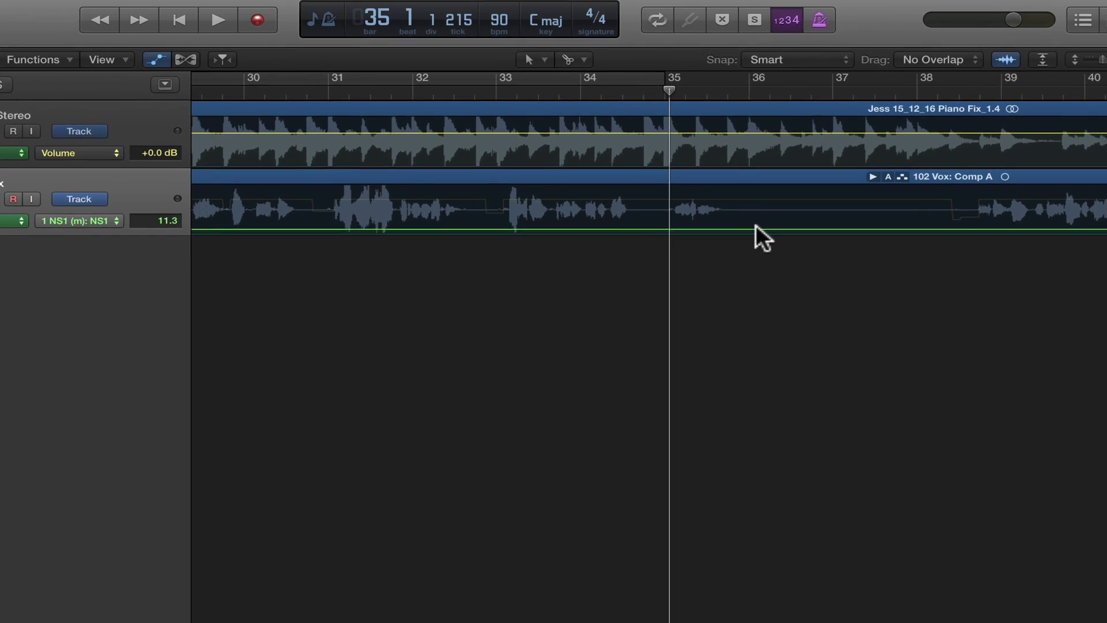
{"action": "left_click", "coordinate": [963, 250]}
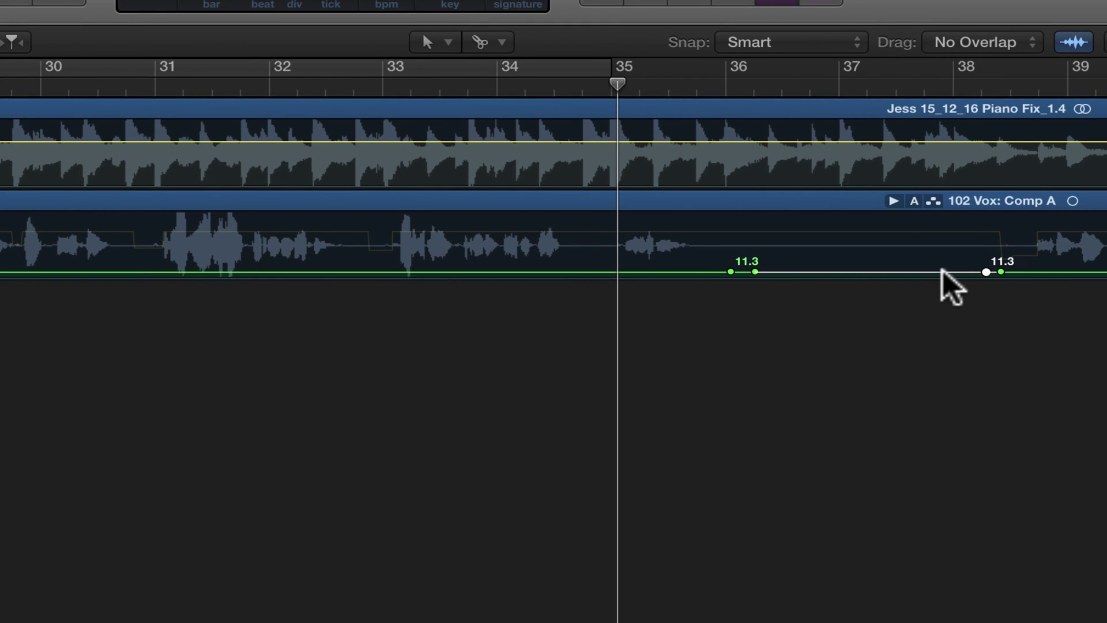
{"action": "mouse_move", "coordinate": [918, 270]}
{"action": "left_mouse_down"}
{"action": "mouse_move", "coordinate": [916, 234]}
{"action": "mouse_move", "coordinate": [924, 249]}
{"action": "left_mouse_up"}
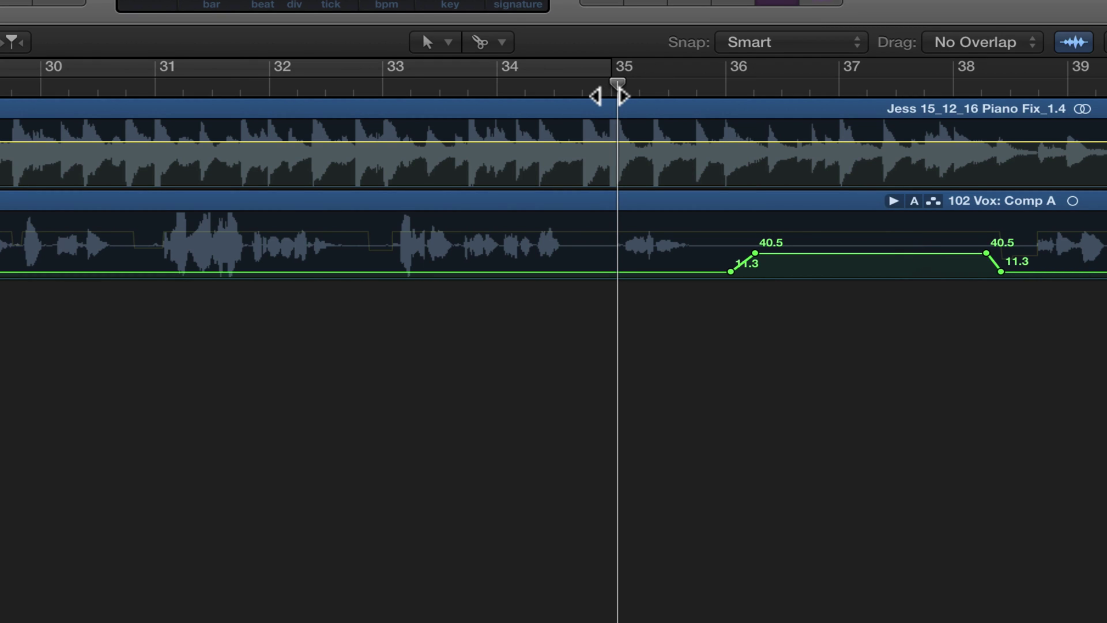
{"action": "key", "text": "space"}
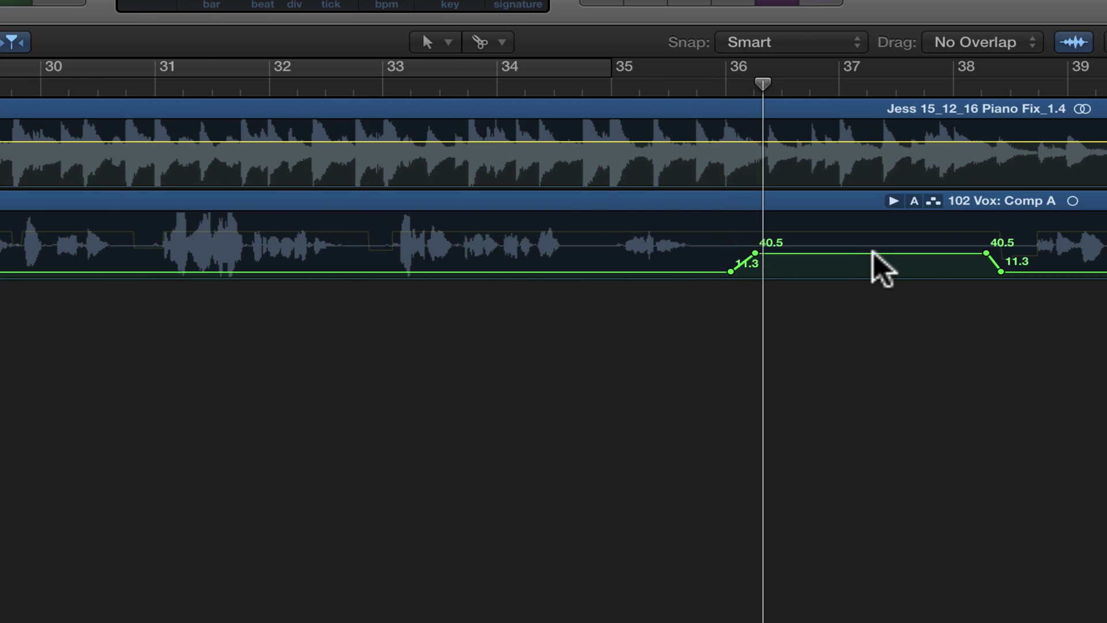
{"action": "left_click_drag", "start_coordinate": [877, 249], "coordinate": [878, 244]}
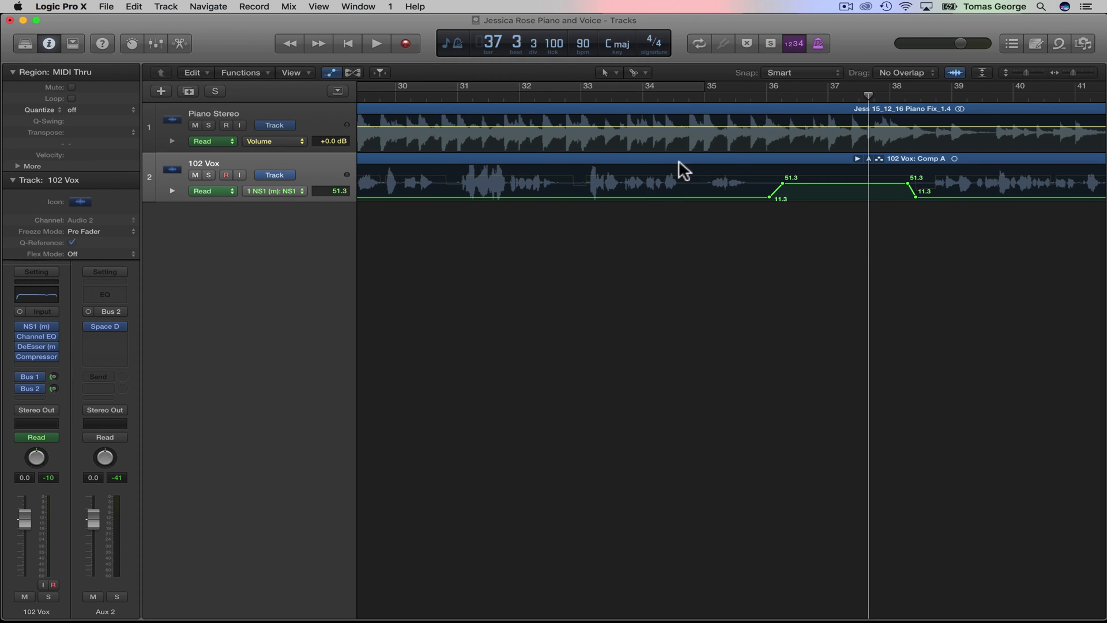
Step: Zoom out to the full arrangement so the NS1 boost near bar 37 is visible
{"action": "left_click_drag", "start_coordinate": [1074, 73], "coordinate": [1060, 71]}
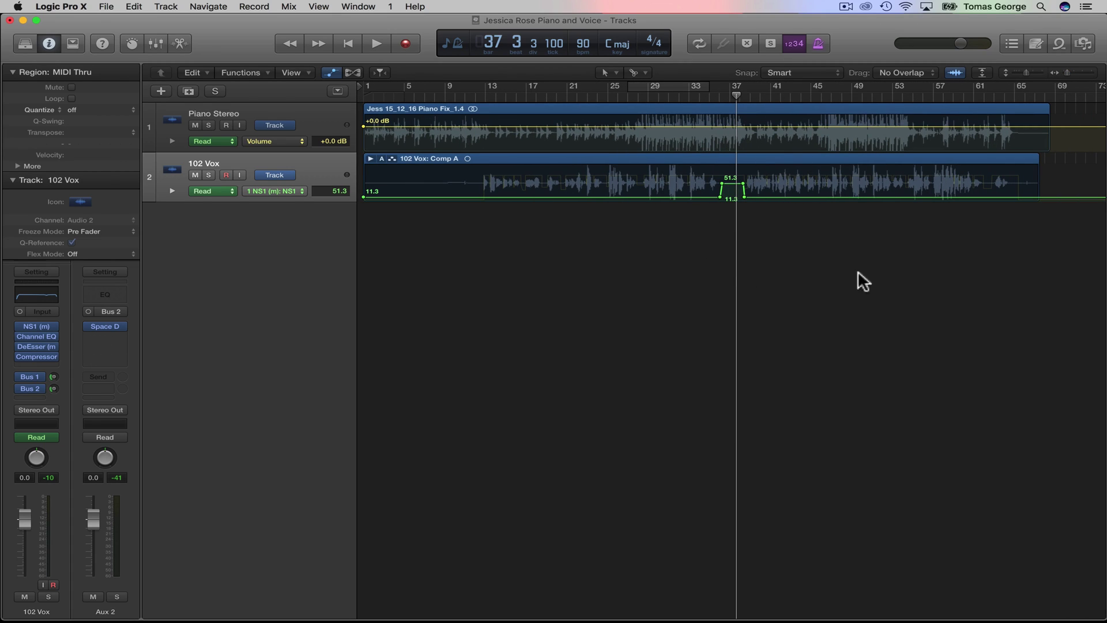